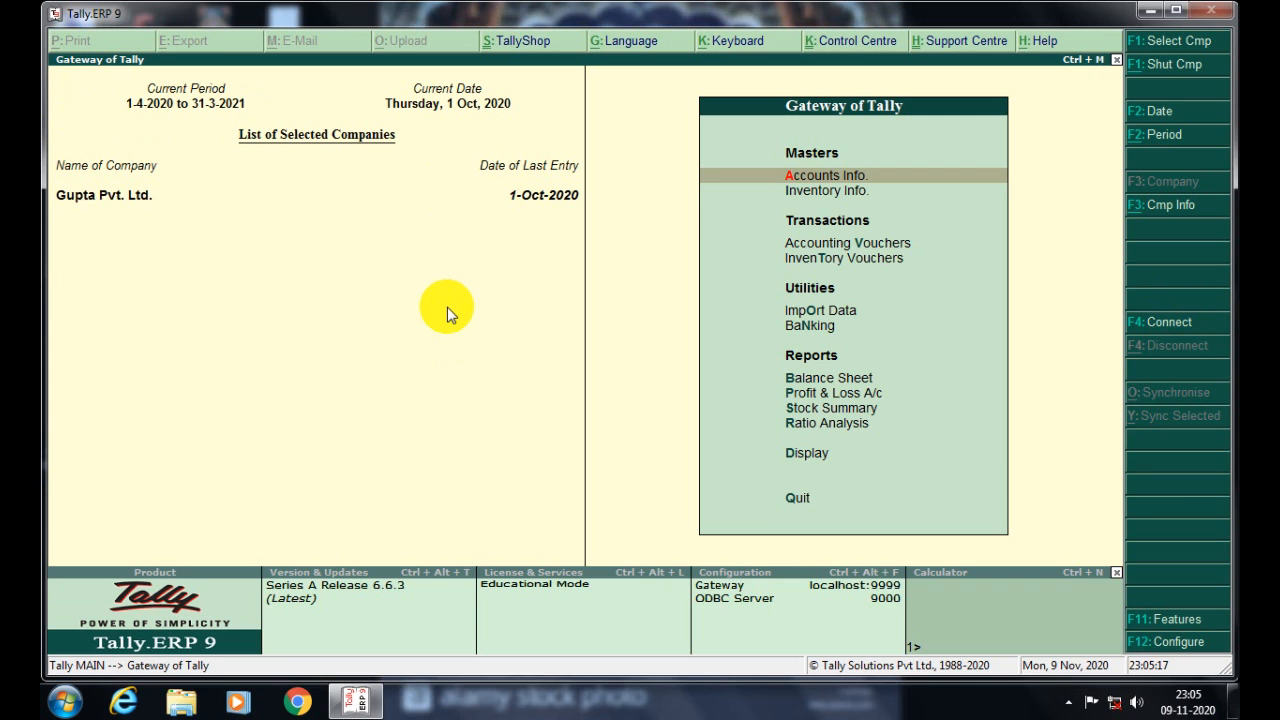
# - Enable GST in the company's Statutory & Taxation features and choose to set GST details
pyautogui.press('F11')
pyautogui.press('F3')
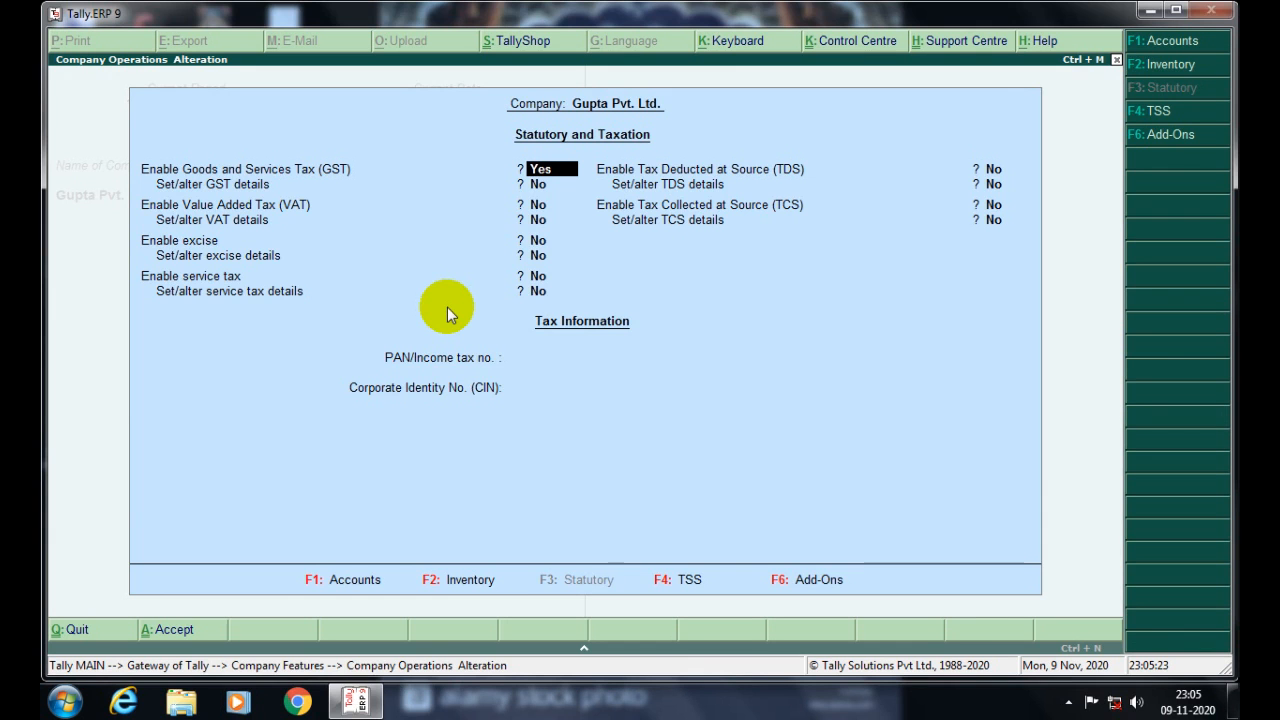
pyautogui.write('y')
pyautogui.press('Return')
pyautogui.write('y')
pyautogui.press('Return')
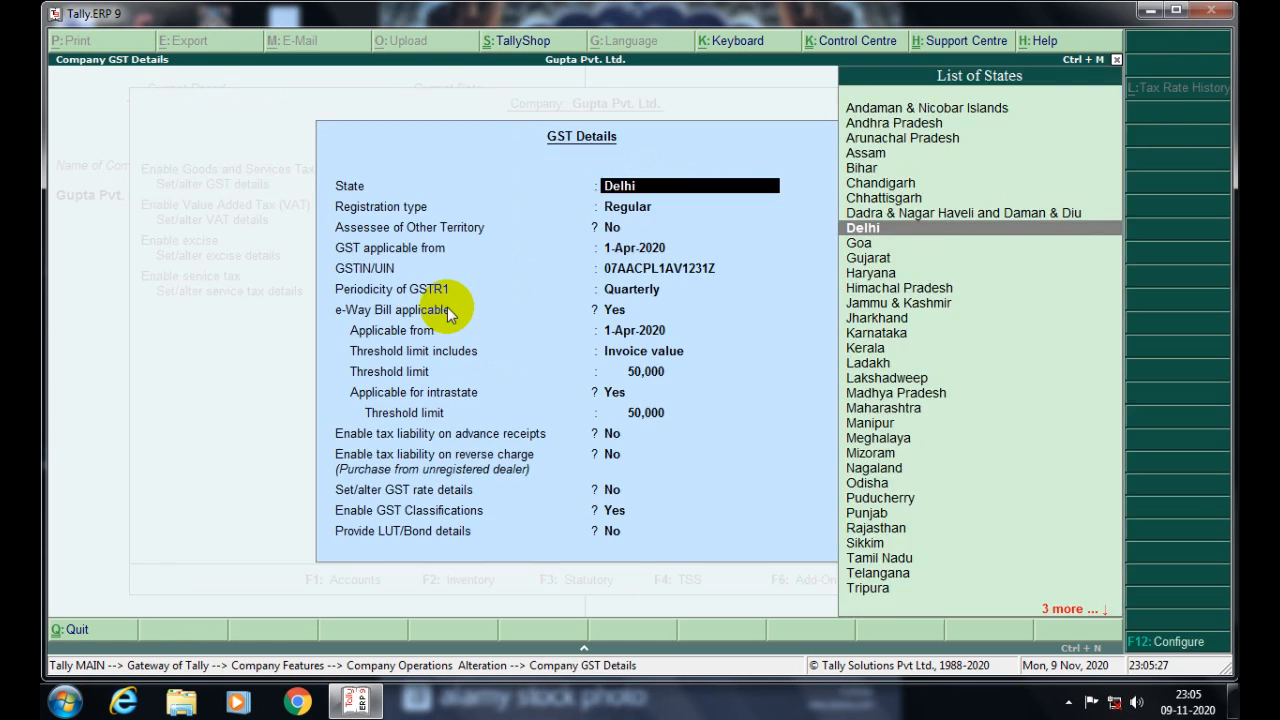
# - Step through the GST details: Delhi, Regular registration, Quarterly GSTR-1 periodicity
pyautogui.press('Return')
pyautogui.press('Return')
pyautogui.press('Return')
pyautogui.press('Return')
pyautogui.press('Return')
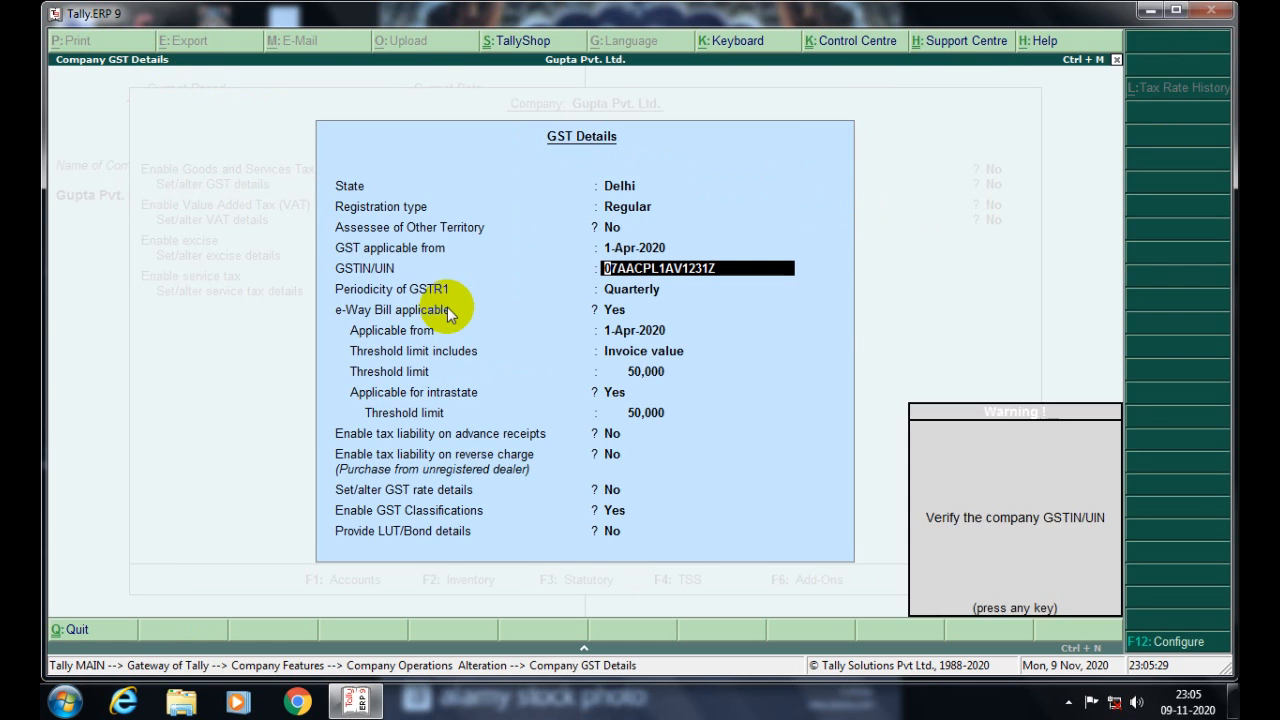
pyautogui.press('Return')
pyautogui.press('BackSpace')
pyautogui.press('BackSpace')
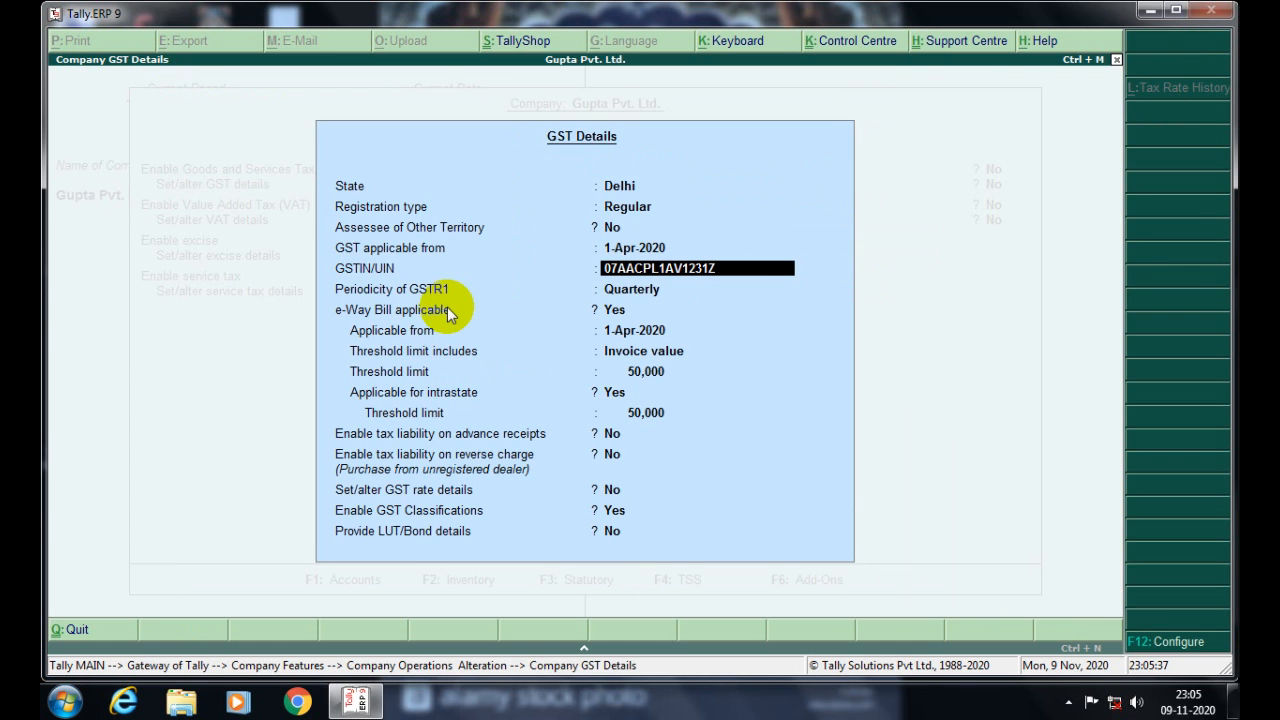
pyautogui.press('Return')
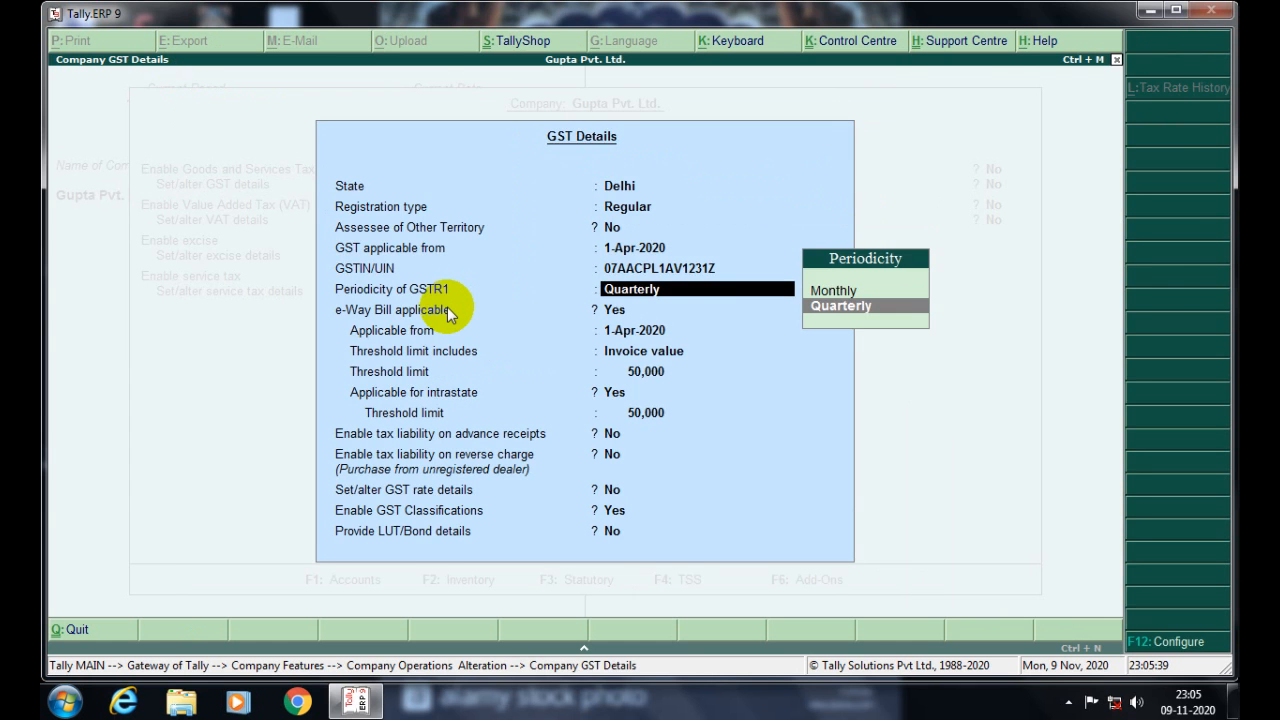
pyautogui.press('BackSpace')
pyautogui.press('BackSpace')
pyautogui.press('BackSpace')
pyautogui.press('BackSpace')
pyautogui.press('BackSpace')
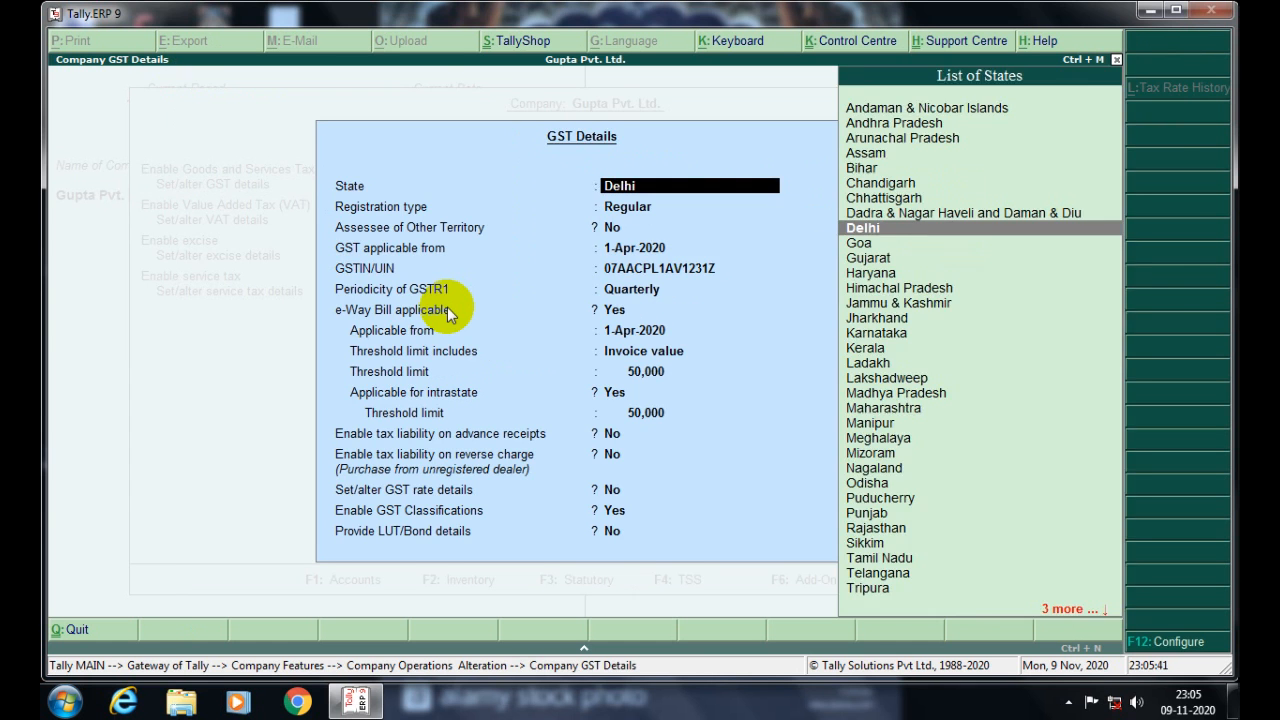
# - Quit and reopen the GST details, keeping Delhi, and reach the GSTIN/UIN field
pyautogui.press('Escape')
pyautogui.press('y')
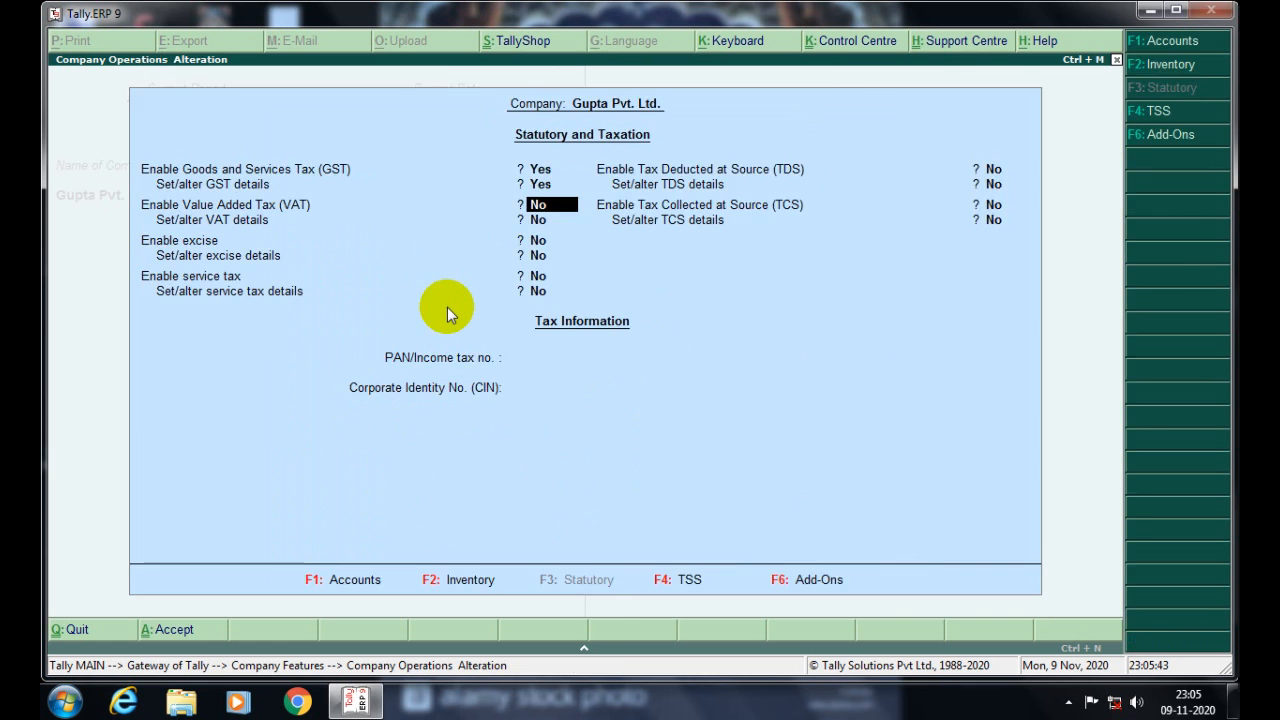
pyautogui.press('BackSpace')
pyautogui.press('BackSpace')
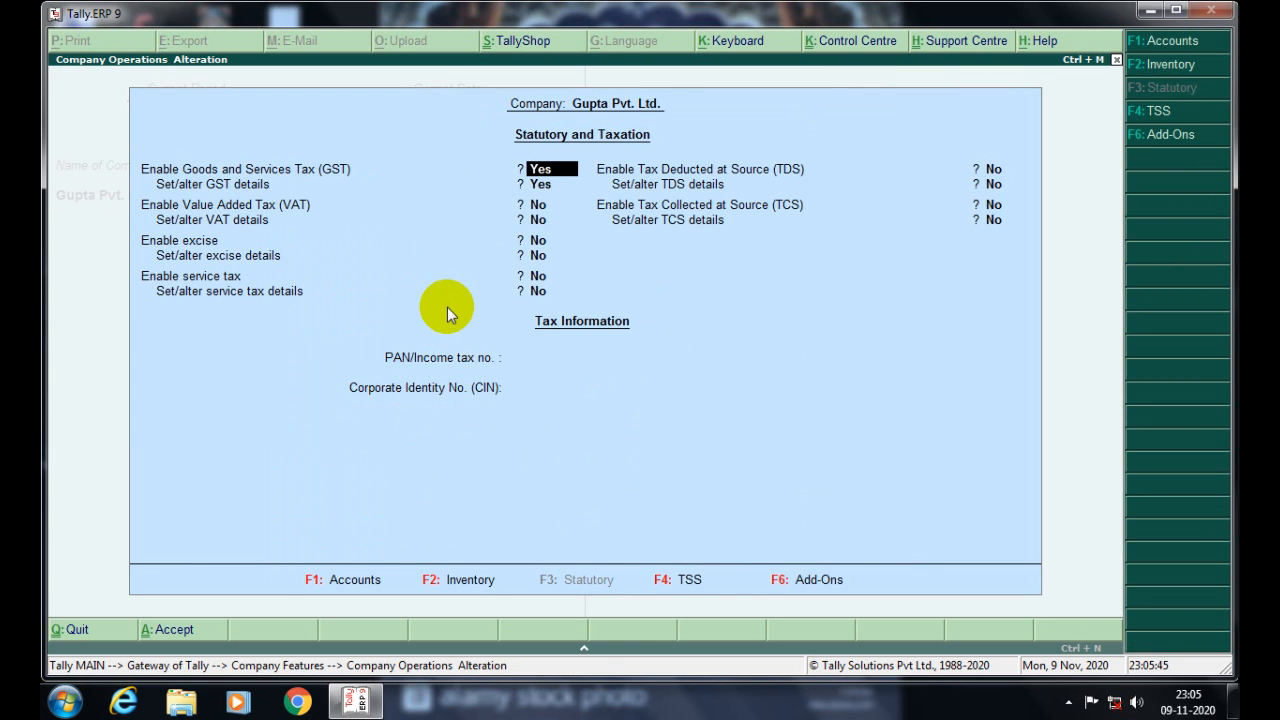
pyautogui.press('Return')
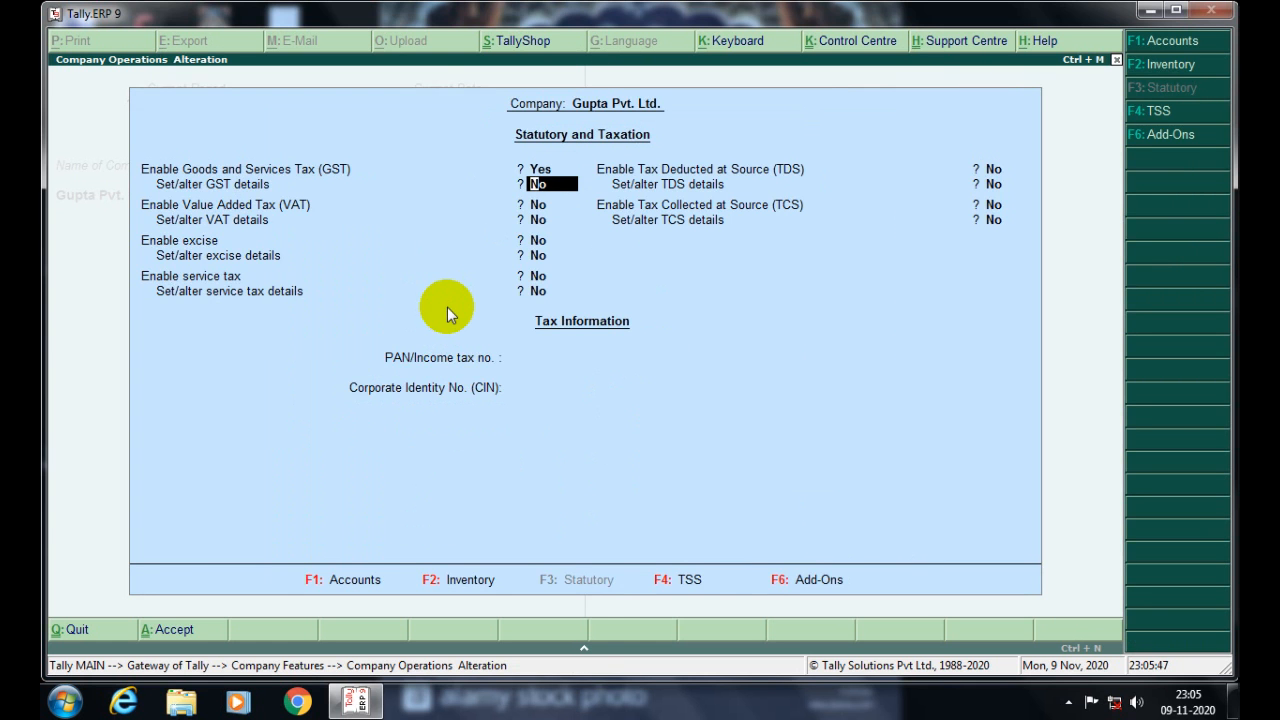
pyautogui.press('y')
pyautogui.press('Return')
pyautogui.press('Return')
pyautogui.press('Return')
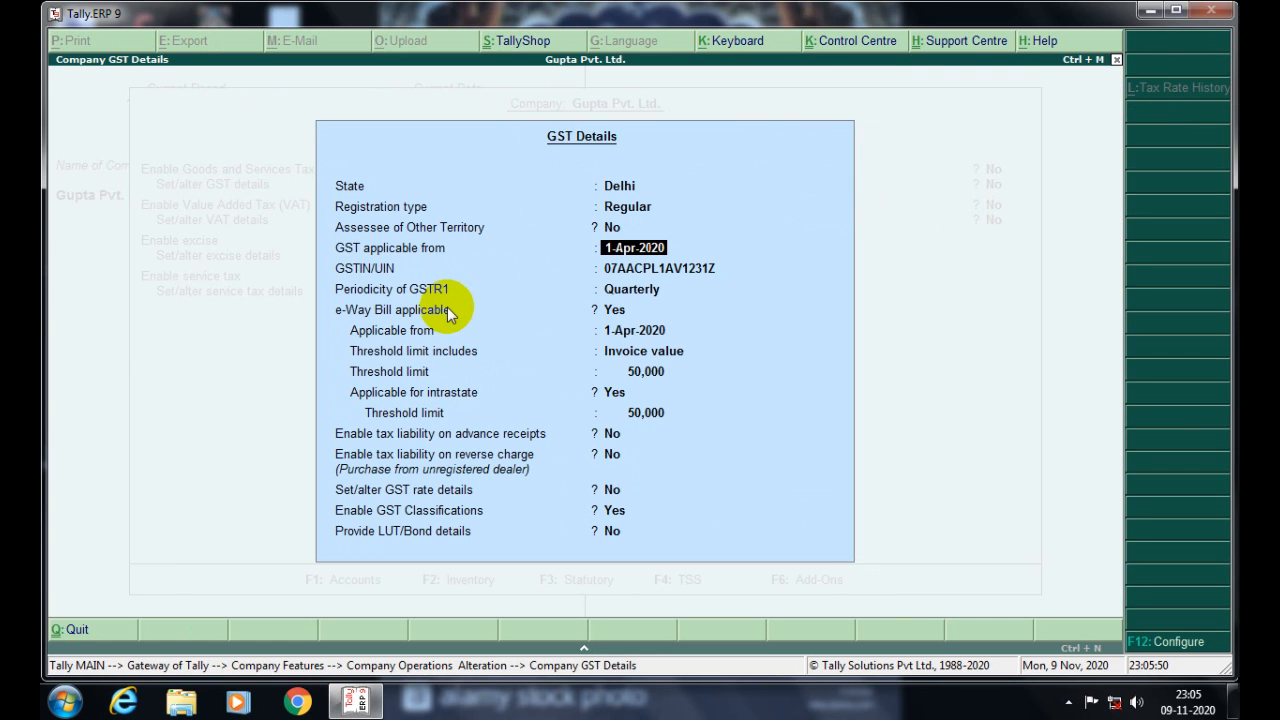
pyautogui.press('Return')
pyautogui.press('Return')
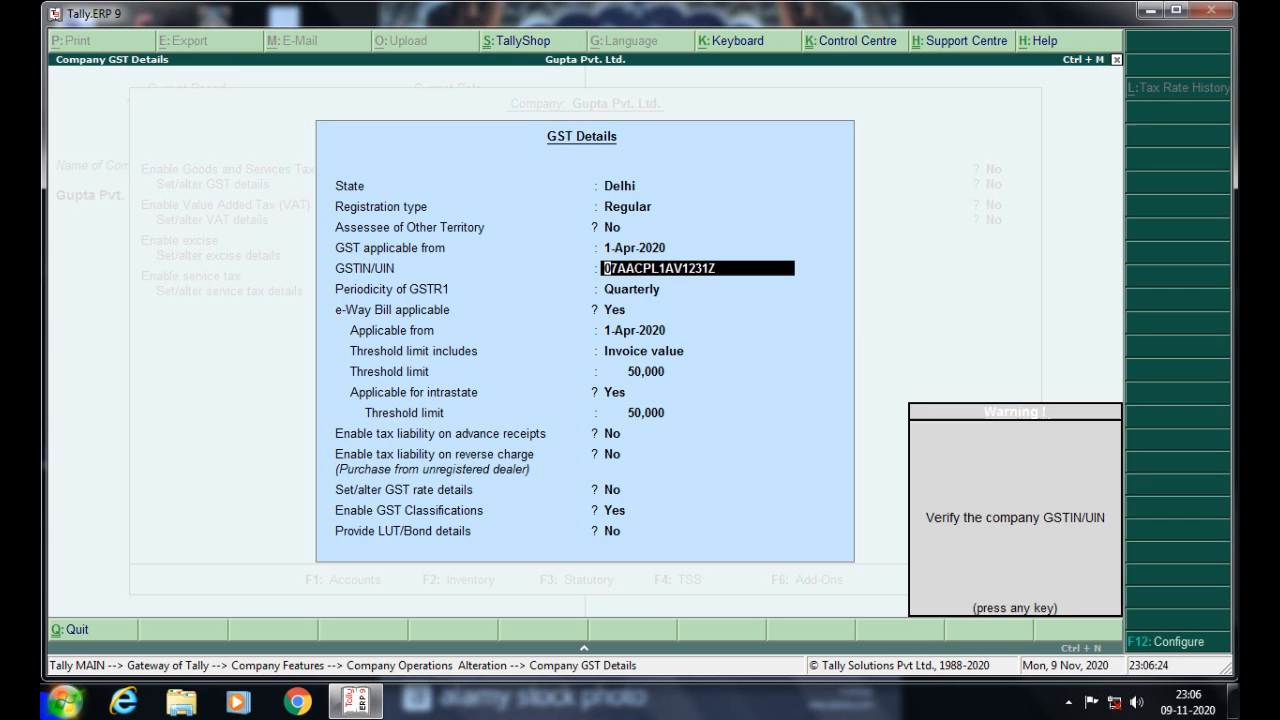
# - Replace the GSTIN/UIN with the company's correct 15-character GSTIN
pyautogui.press('Return')
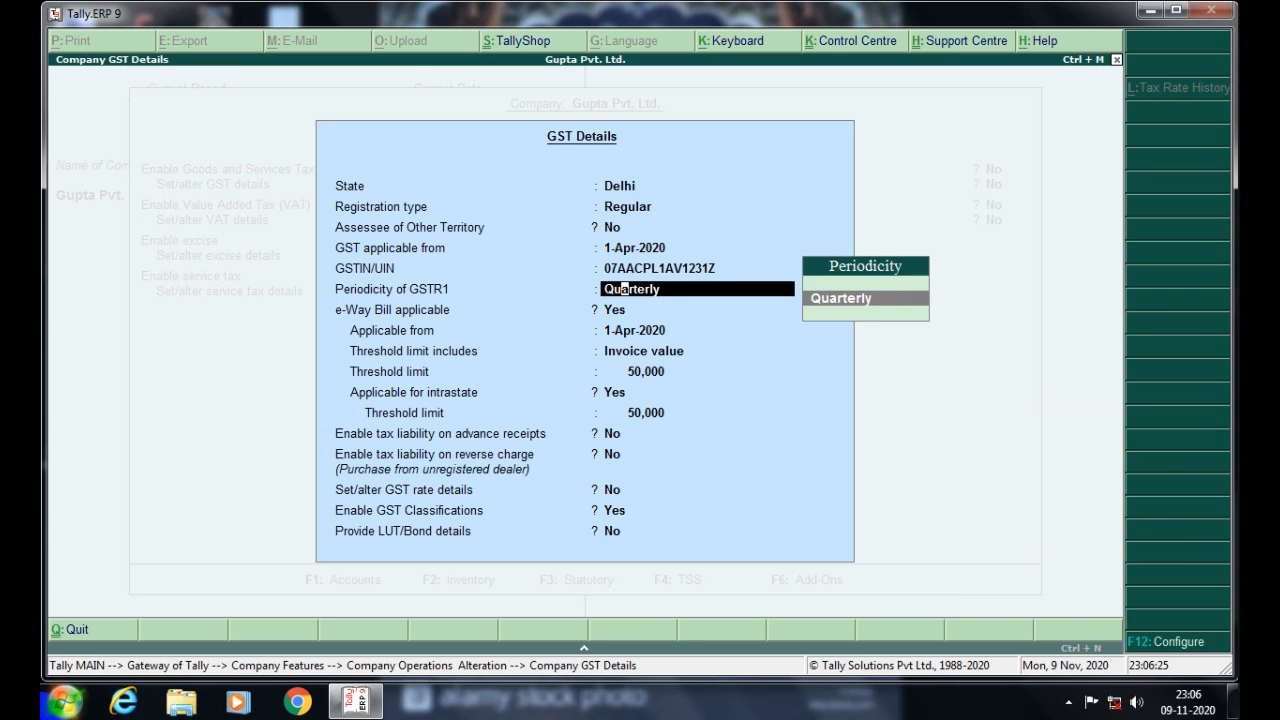
pyautogui.write('m')
pyautogui.press('BackSpace')
pyautogui.press('BackSpace')
pyautogui.press('BackSpace')
pyautogui.press('BackSpace')
pyautogui.press('BackSpace')
pyautogui.press('BackSpace')
pyautogui.press('BackSpace')
pyautogui.press('BackSpace')
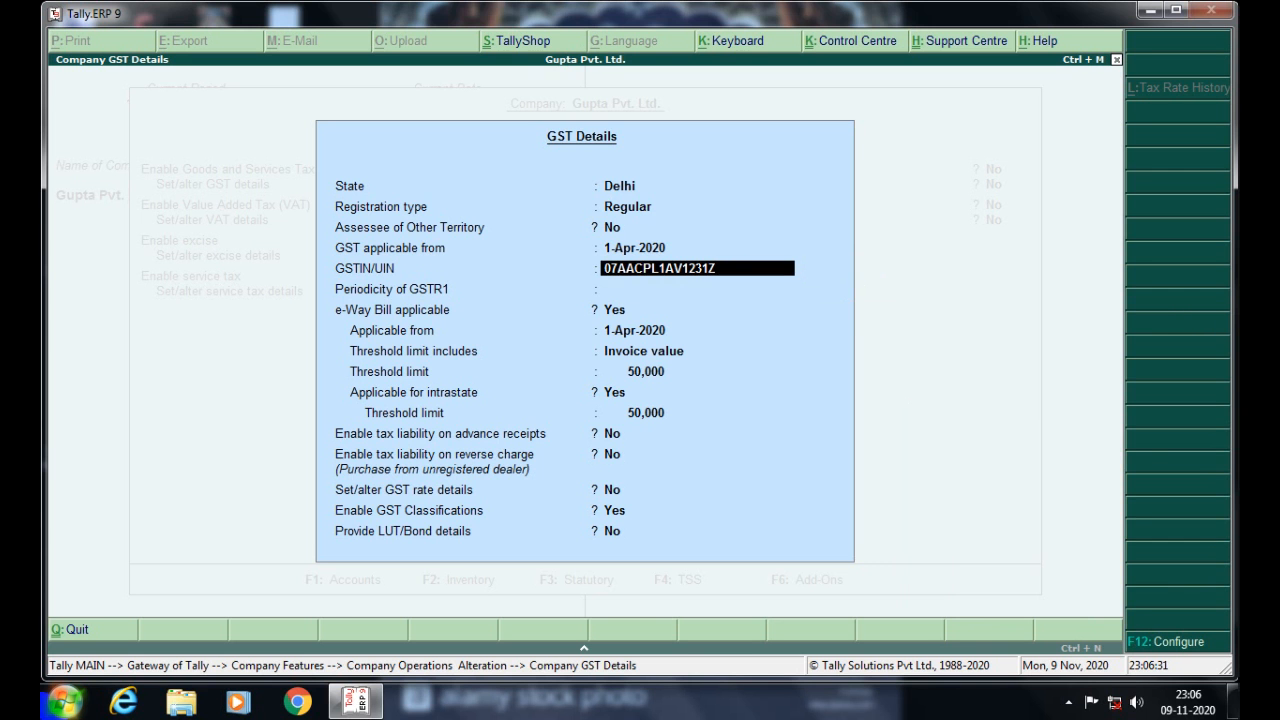
pyautogui.press('BackSpace')
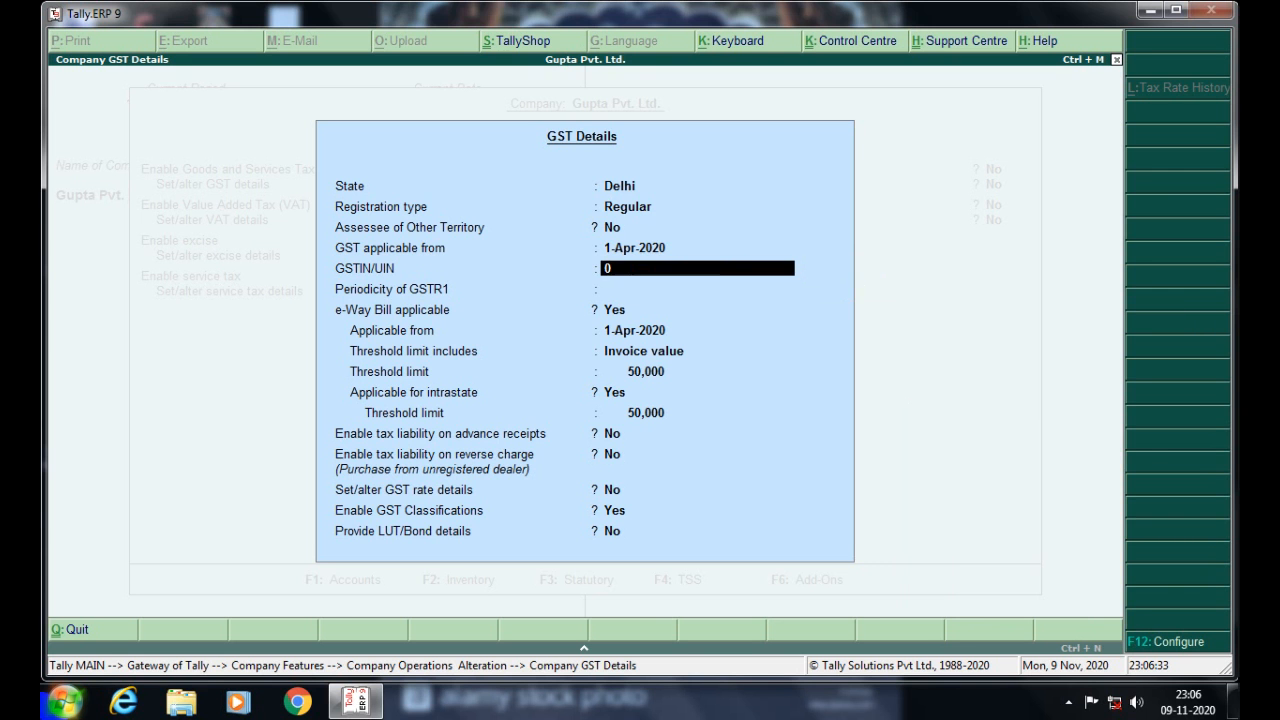
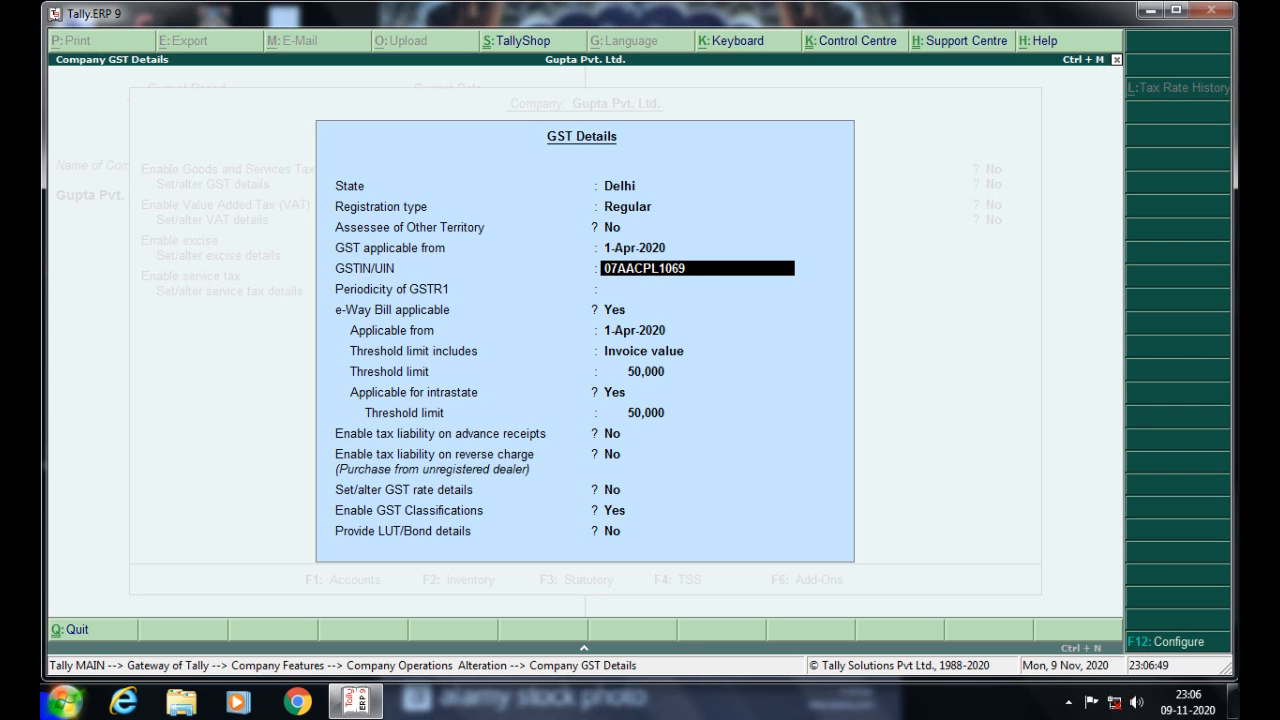
pyautogui.press('Return')
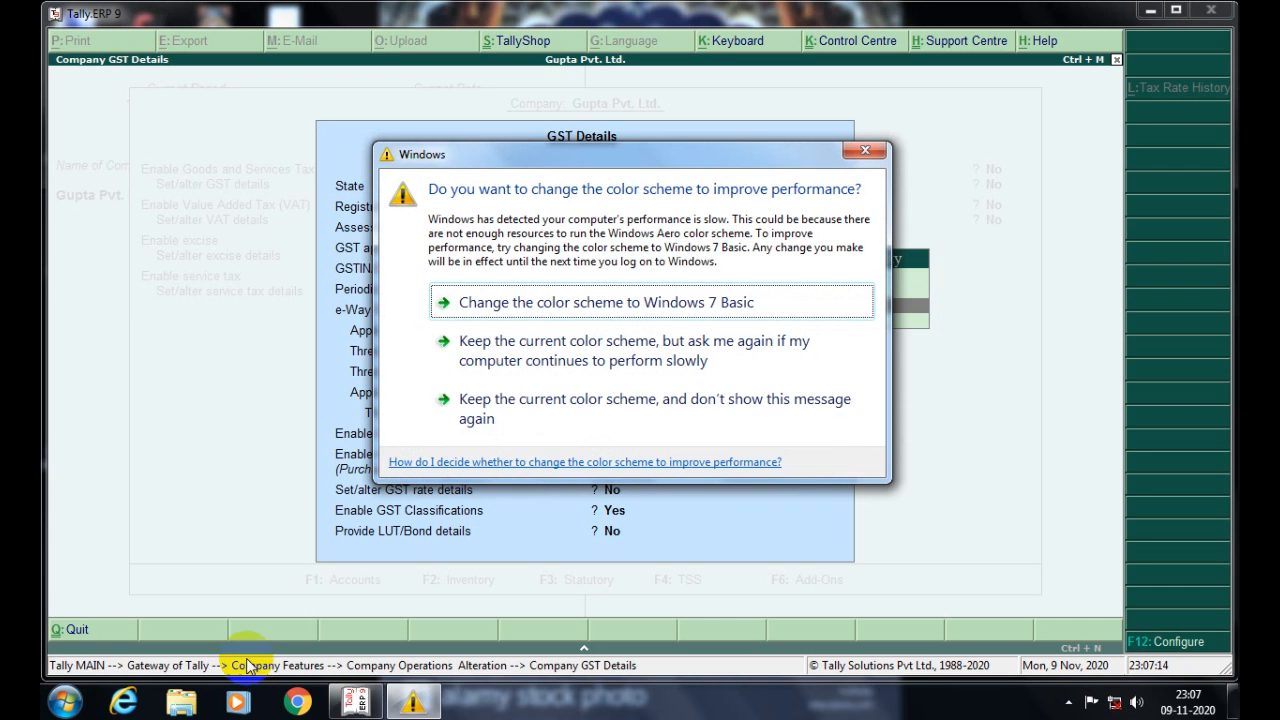
# - Keep Quarterly periodicity and accept the GST details
pyautogui.click(737, 424)
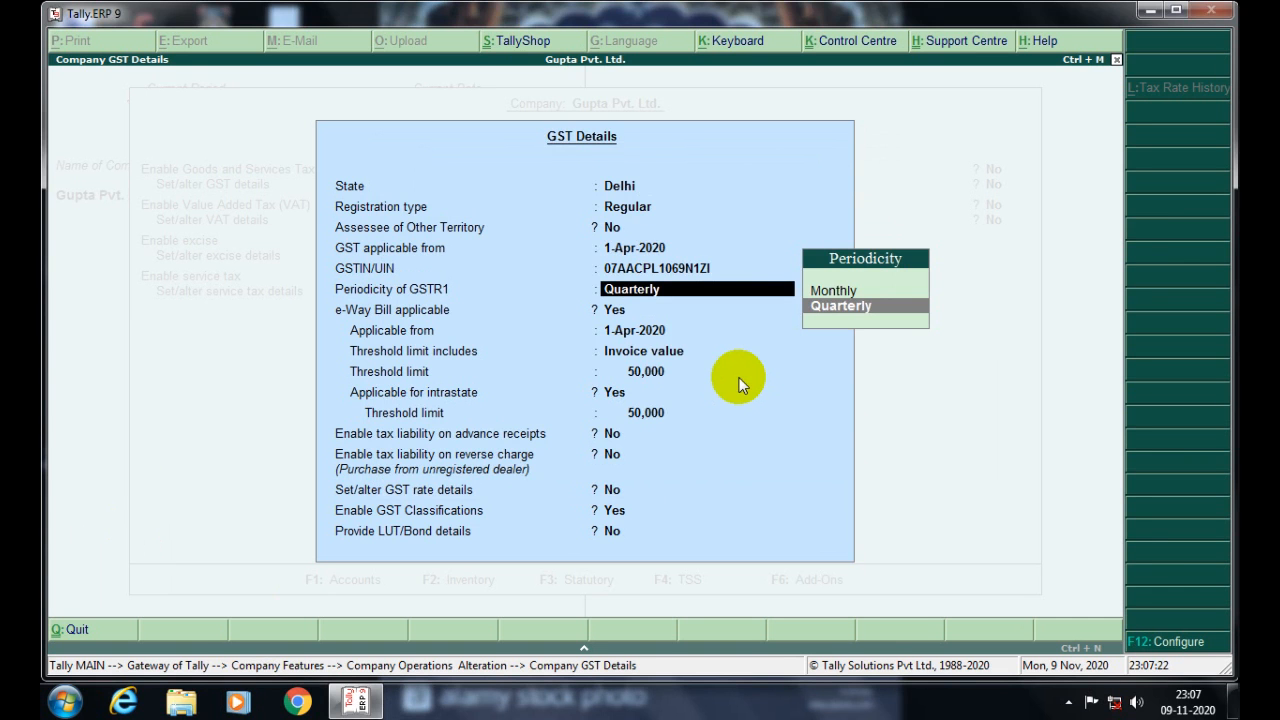
pyautogui.press('Return')
pyautogui.press('Return')
pyautogui.press('Return')
pyautogui.press('Return')
pyautogui.press('Return')
pyautogui.press('Return')
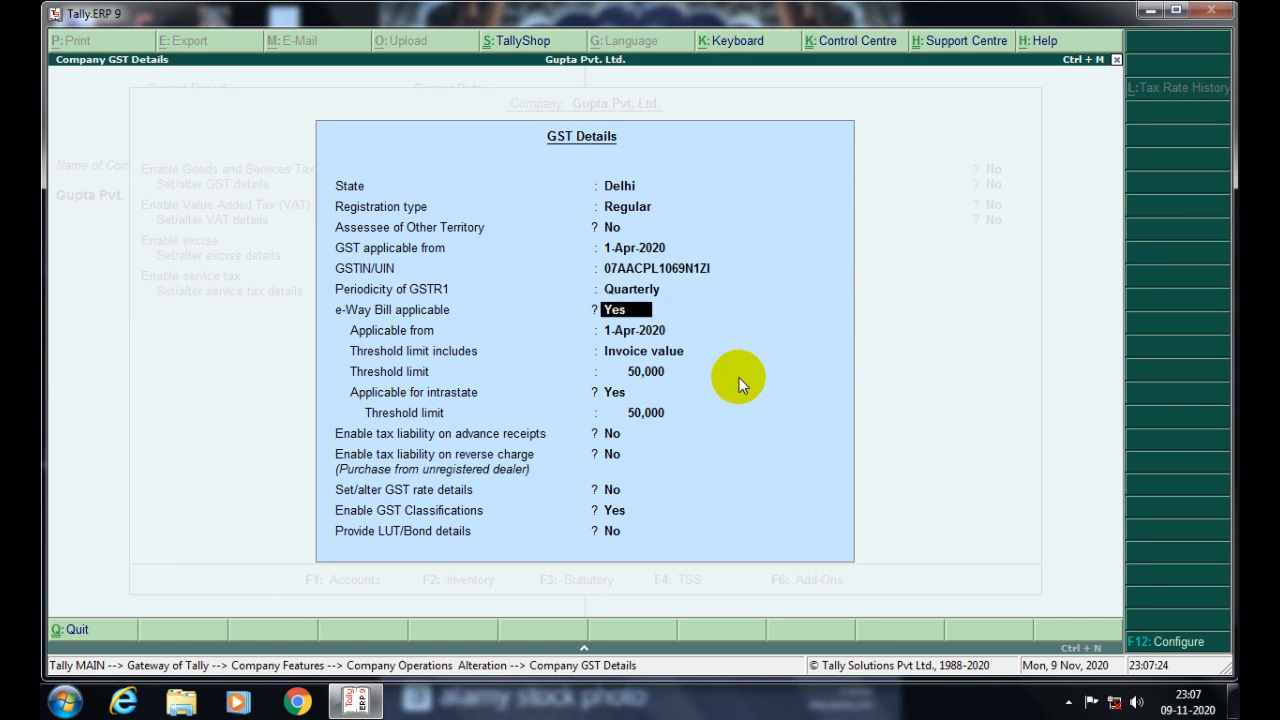
pyautogui.press('Return')
pyautogui.press('Return')
pyautogui.press('Return')
pyautogui.press('Return')
pyautogui.press('Return')
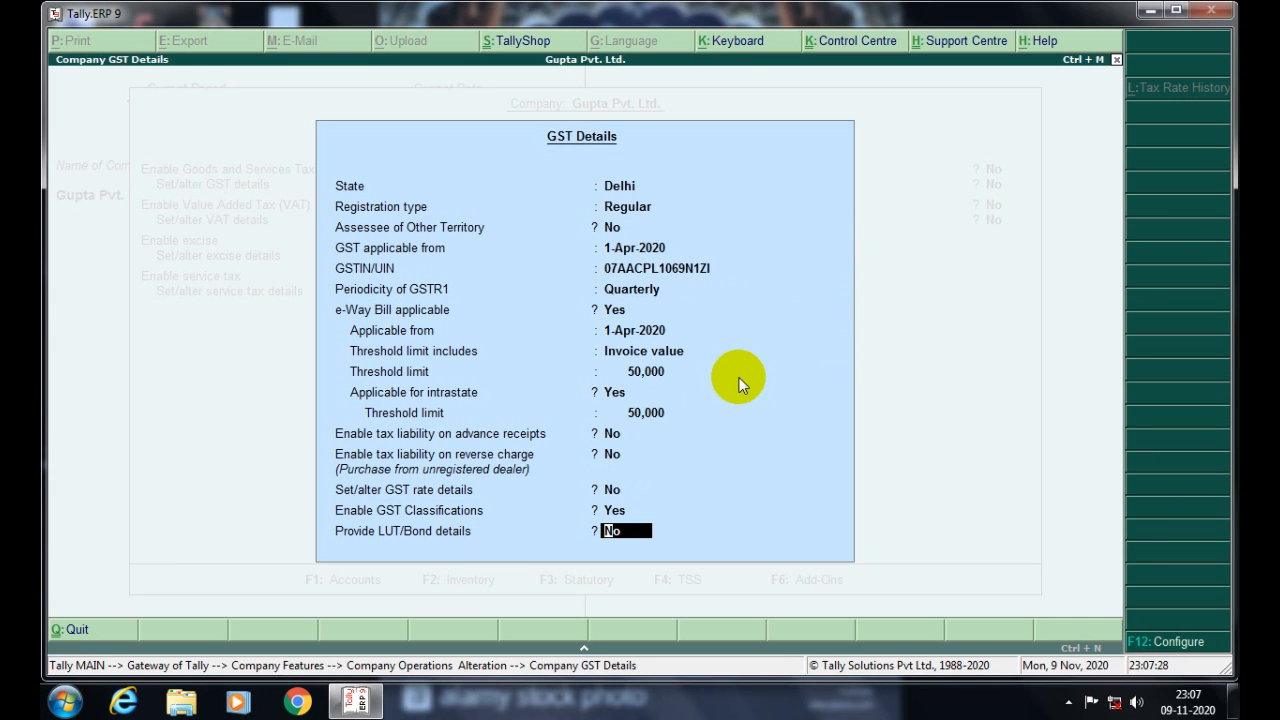
pyautogui.press('Return')
pyautogui.press('Return')
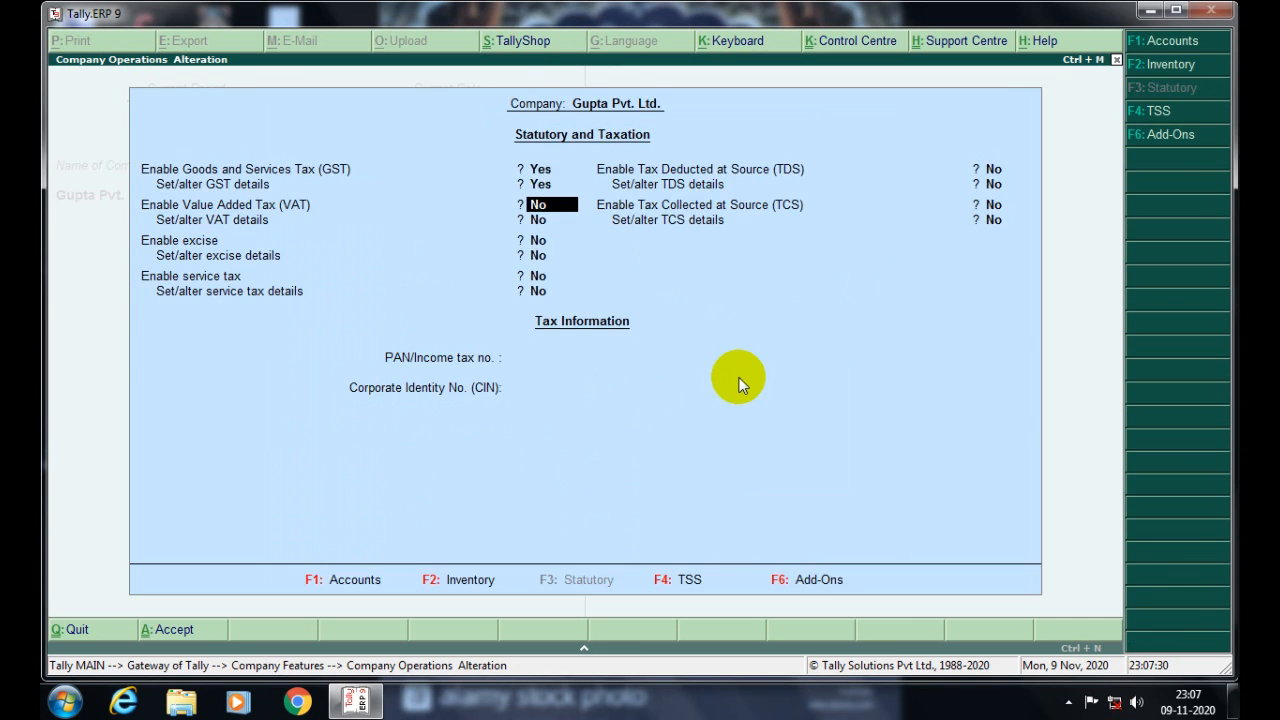
# - Accept the statutory settings and start a new Purchase voucher from Accounting Vouchers
pyautogui.press('Return')
pyautogui.press('Return')
pyautogui.press('Return')
pyautogui.press('Return')
pyautogui.press('Return')
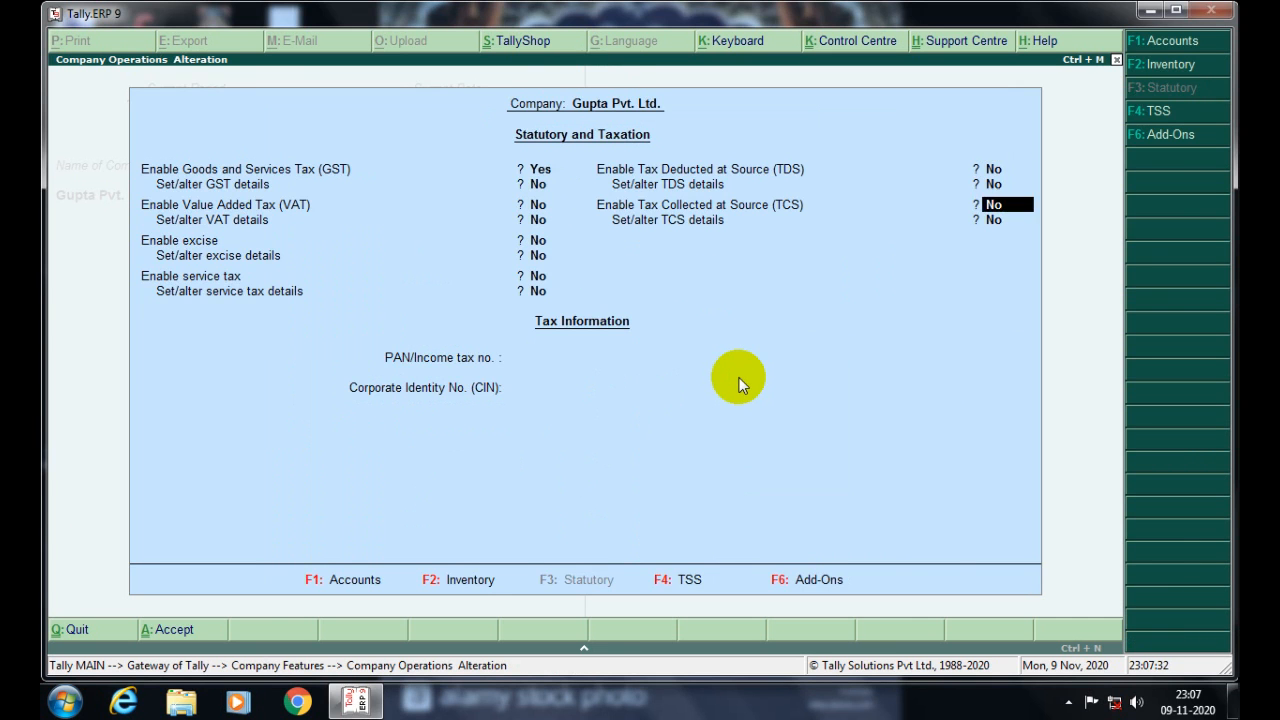
pyautogui.press('Return')
pyautogui.press('Return')
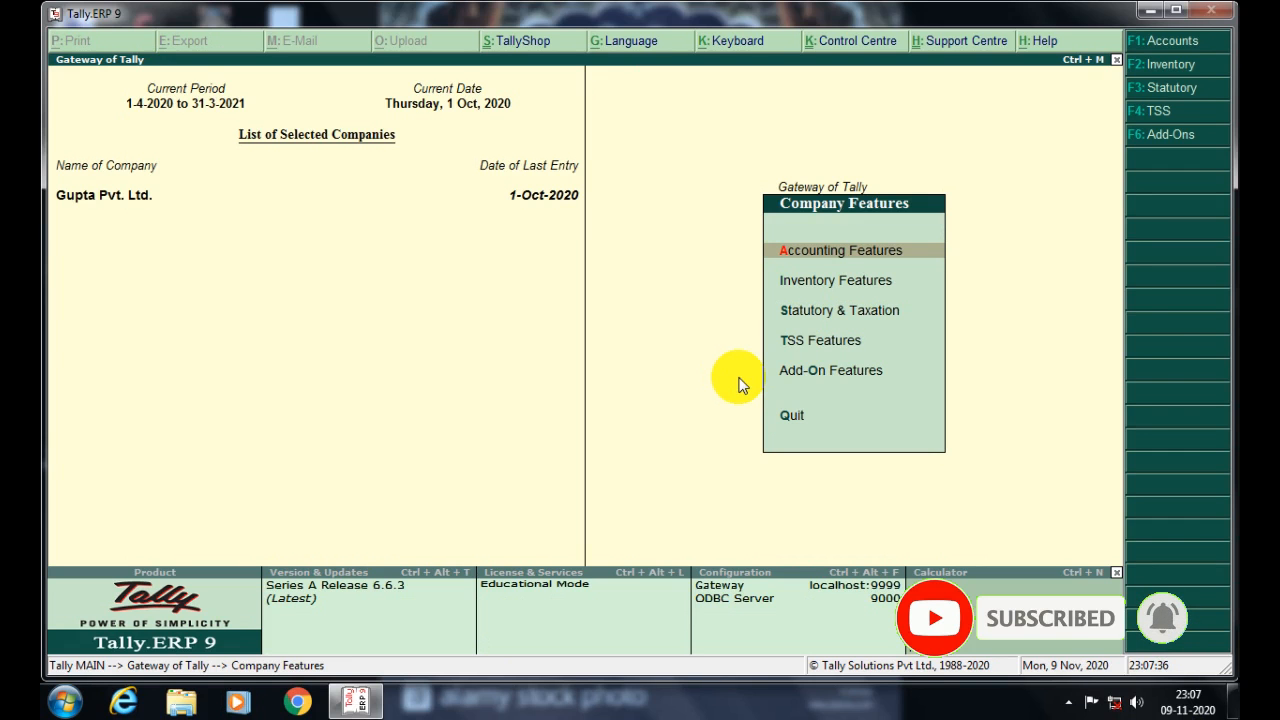
pyautogui.press('Escape')
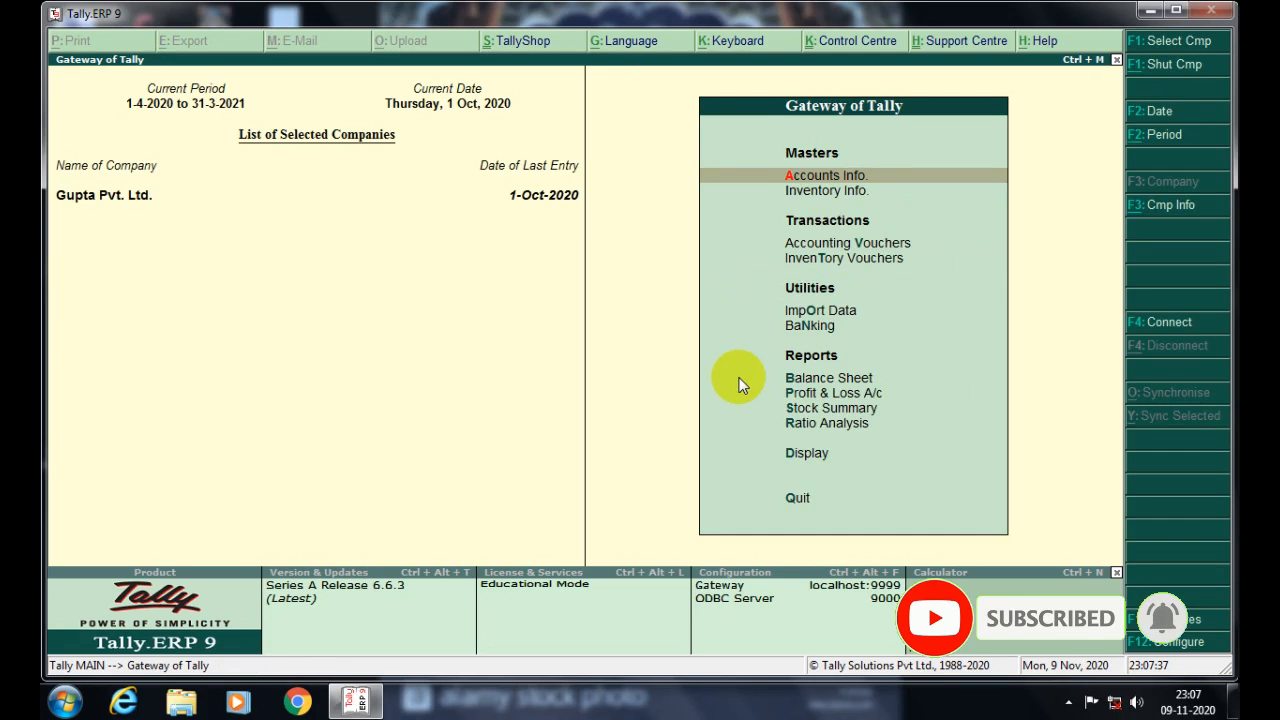
pyautogui.press('Down')
pyautogui.press('Down')
pyautogui.press('Down')
pyautogui.press('Up')
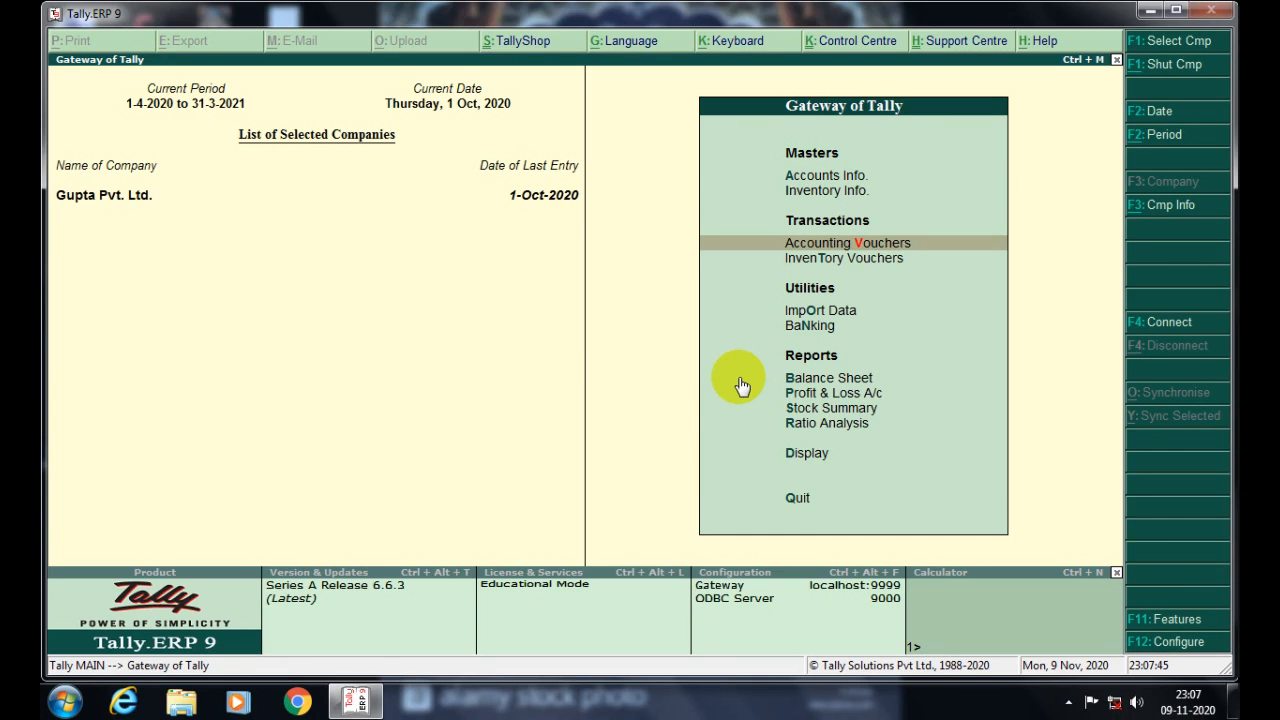
pyautogui.press('Return')
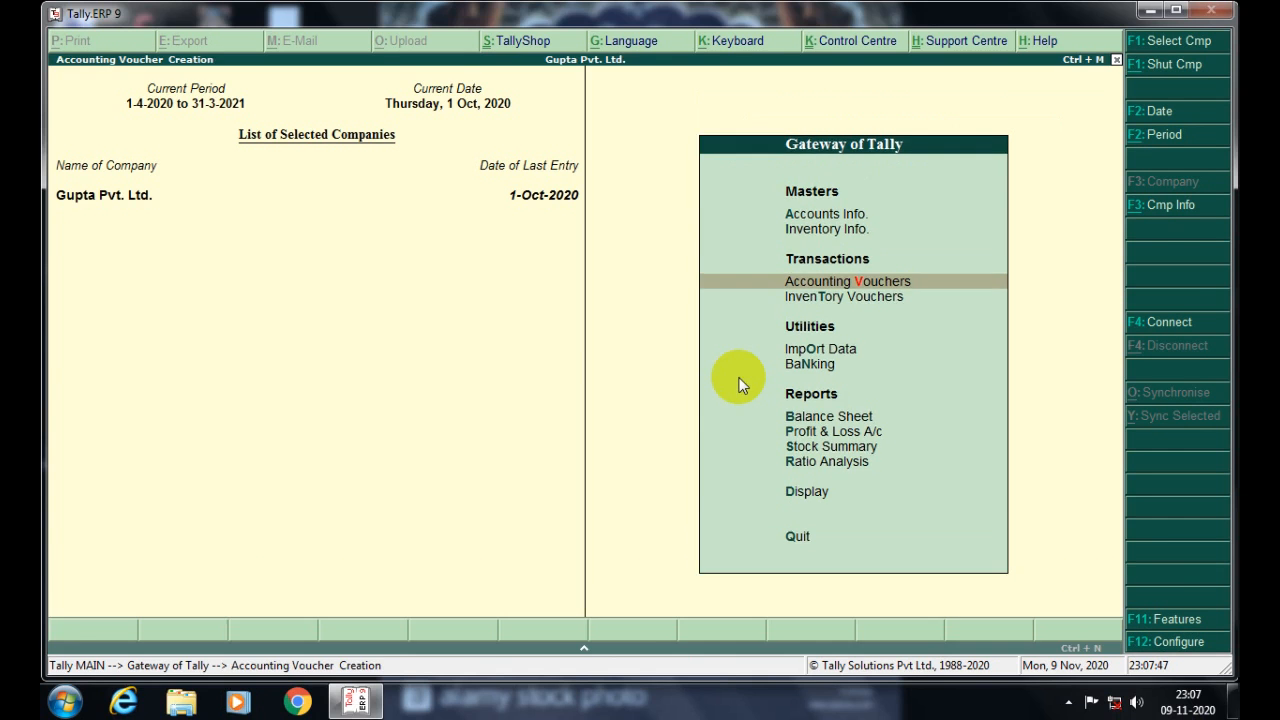
pyautogui.press('pageup')
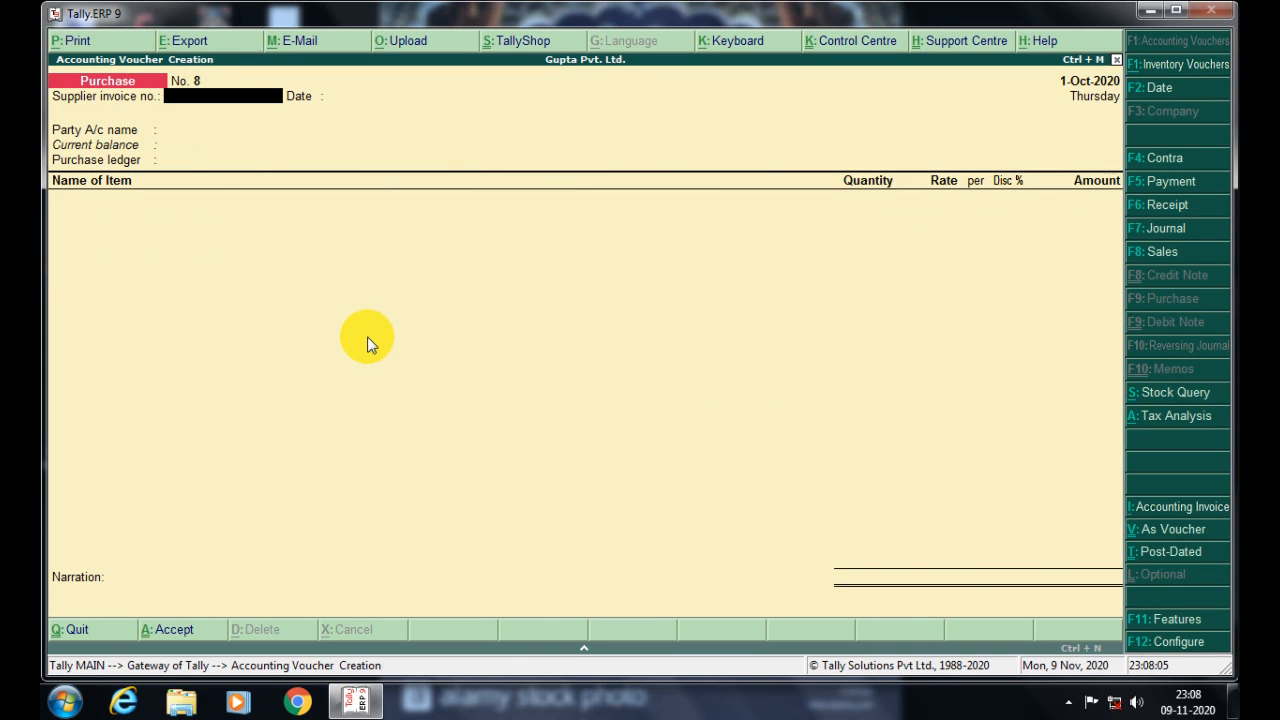
# - Date the purchase voucher 1-Nov-2020 with supplier invoice no. 01
pyautogui.press('F2')
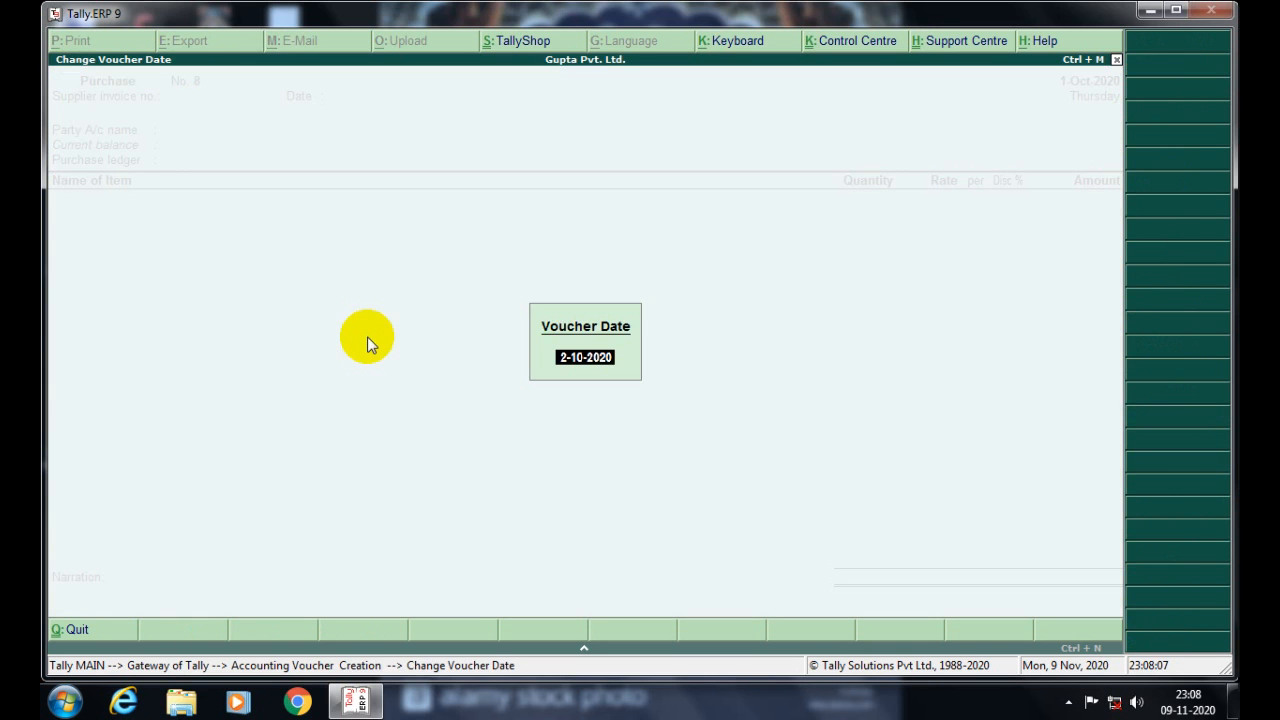
pyautogui.write('1-11-2020')
pyautogui.press('Return')
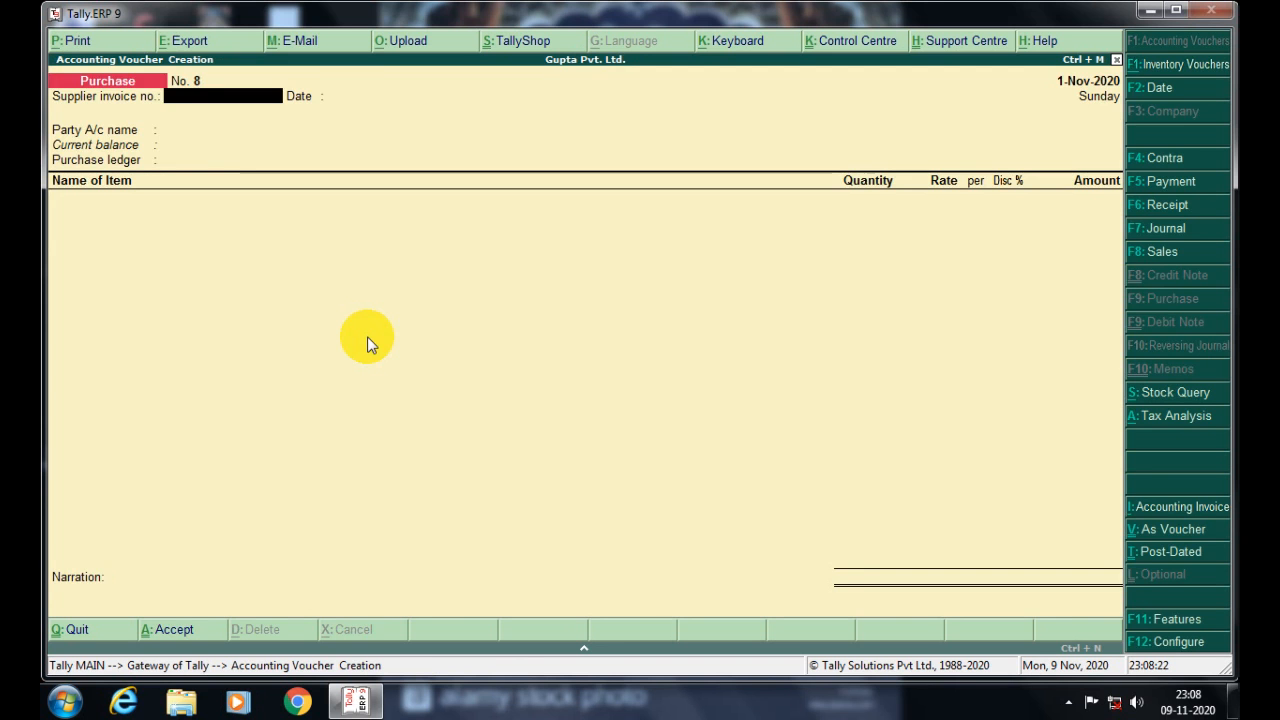
pyautogui.write('01')
pyautogui.press('Return')
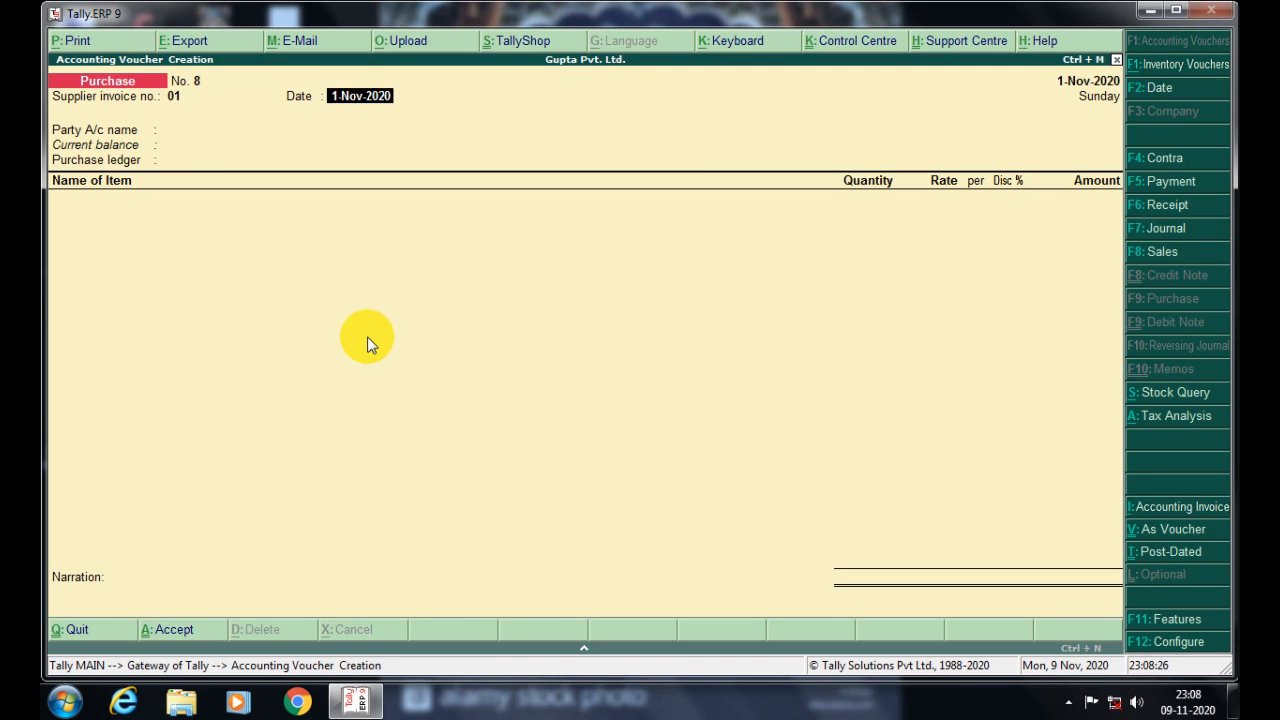
pyautogui.press('Return')
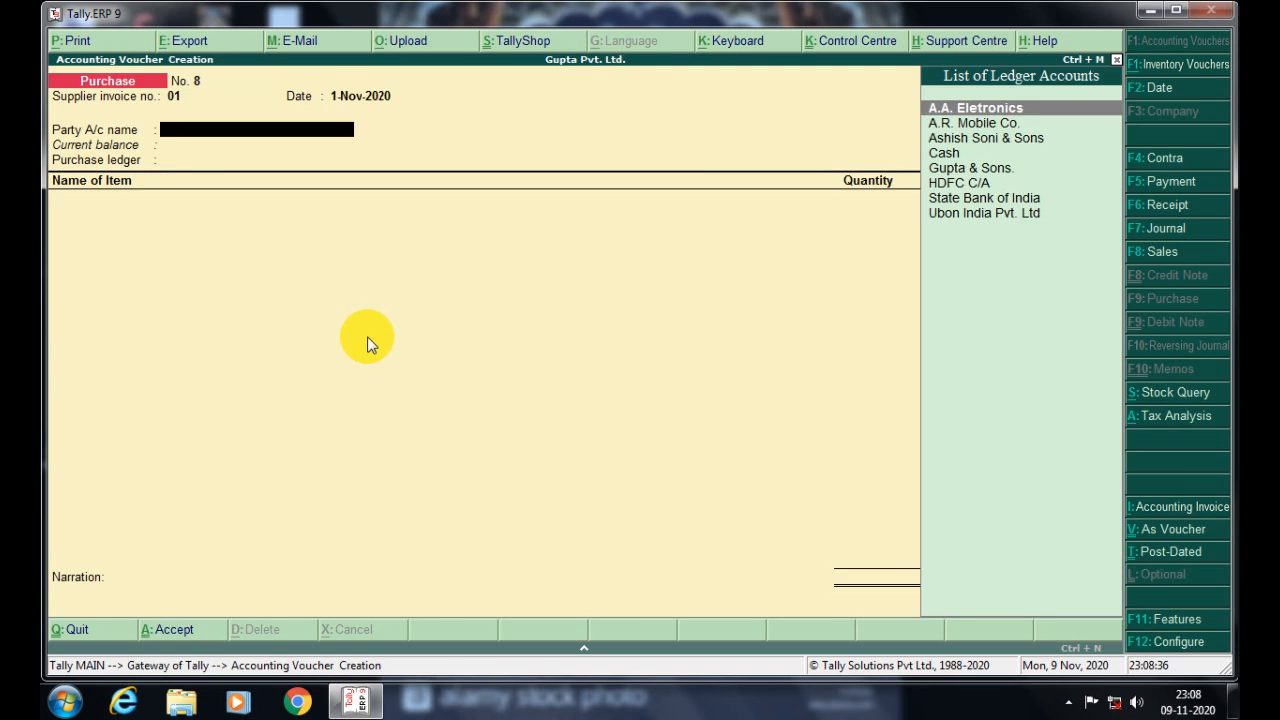
# - Create a party ledger named Anchal Fashion under Sundry Creditors
pyautogui.hotkey('alt', 'c')
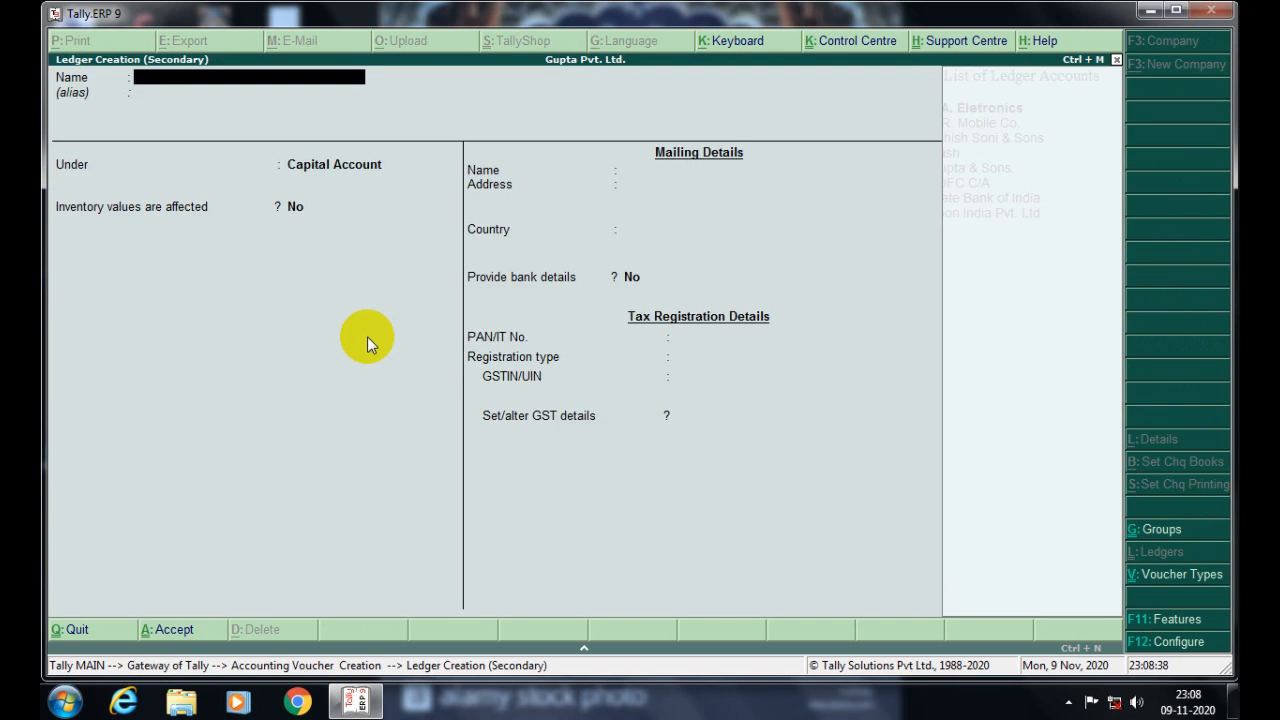
pyautogui.write('Anchal Fashion')
pyautogui.press('Return')
pyautogui.press('Return')
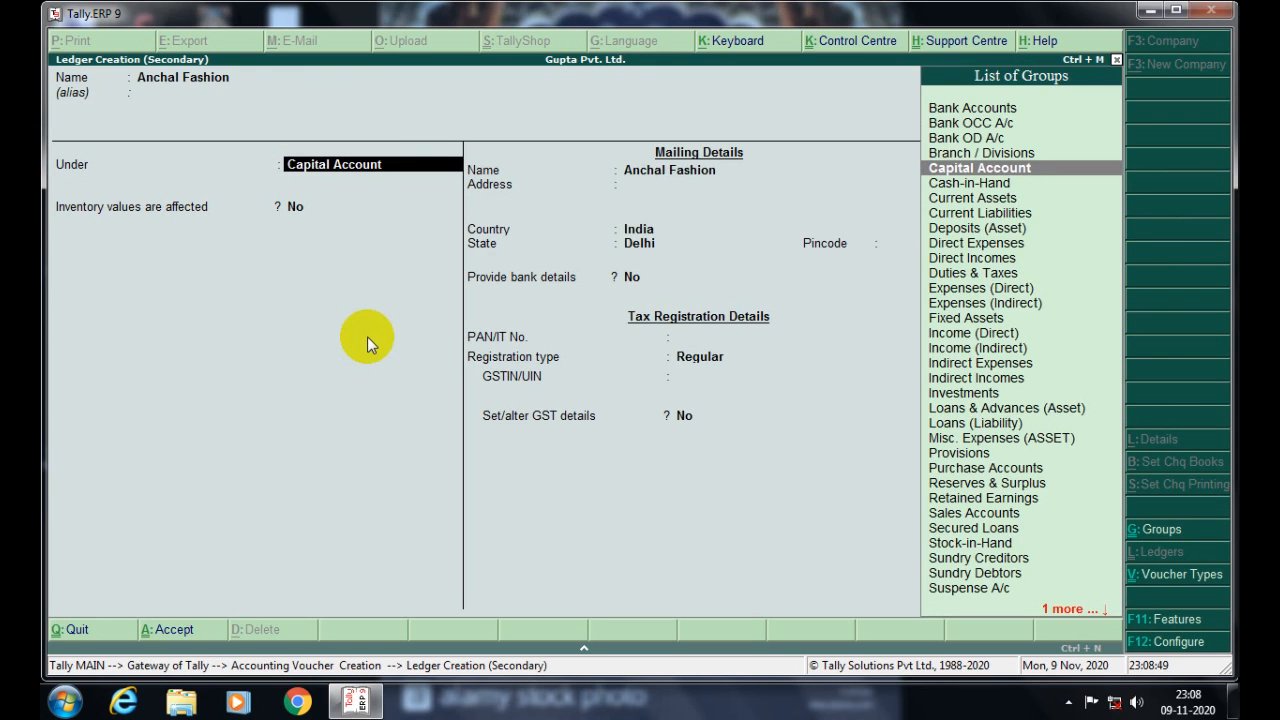
pyautogui.write('Sun')
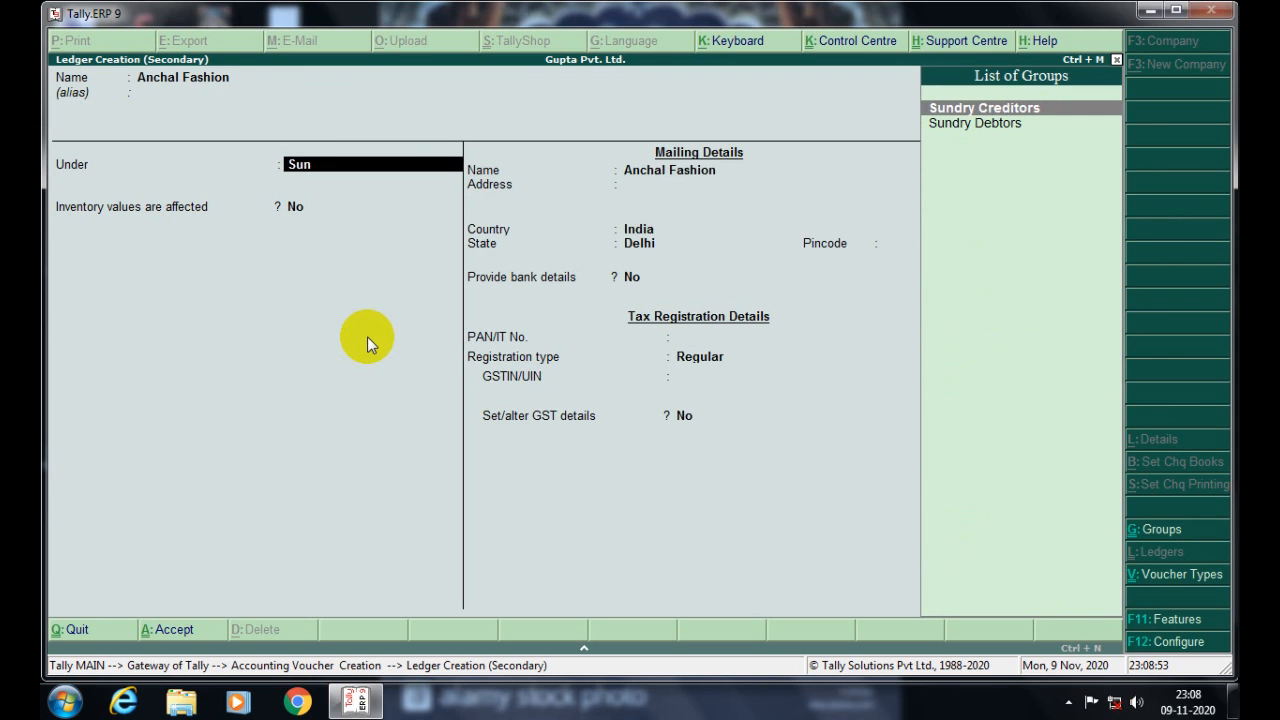
pyautogui.press('Return')
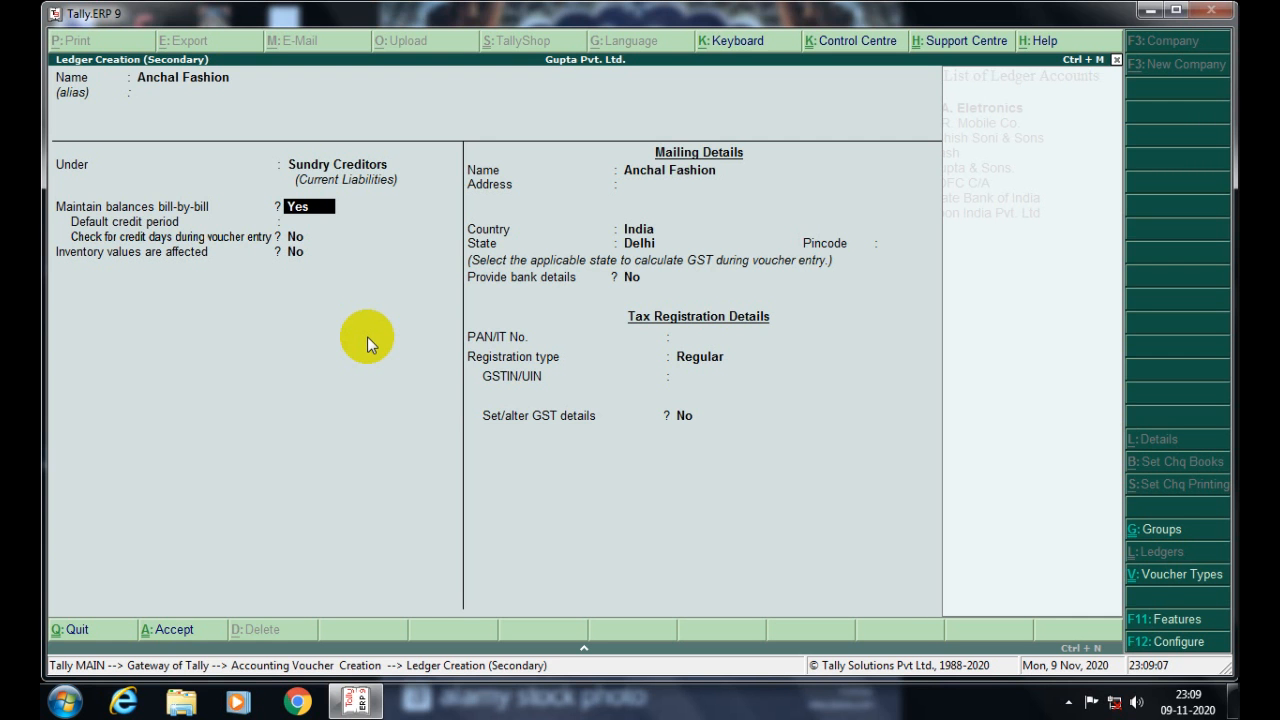
# - Give Anchal Fashion a Surat address, state Gujarat, Regular registration, and save it
pyautogui.press('Return')
pyautogui.press('Return')
pyautogui.press('Return')
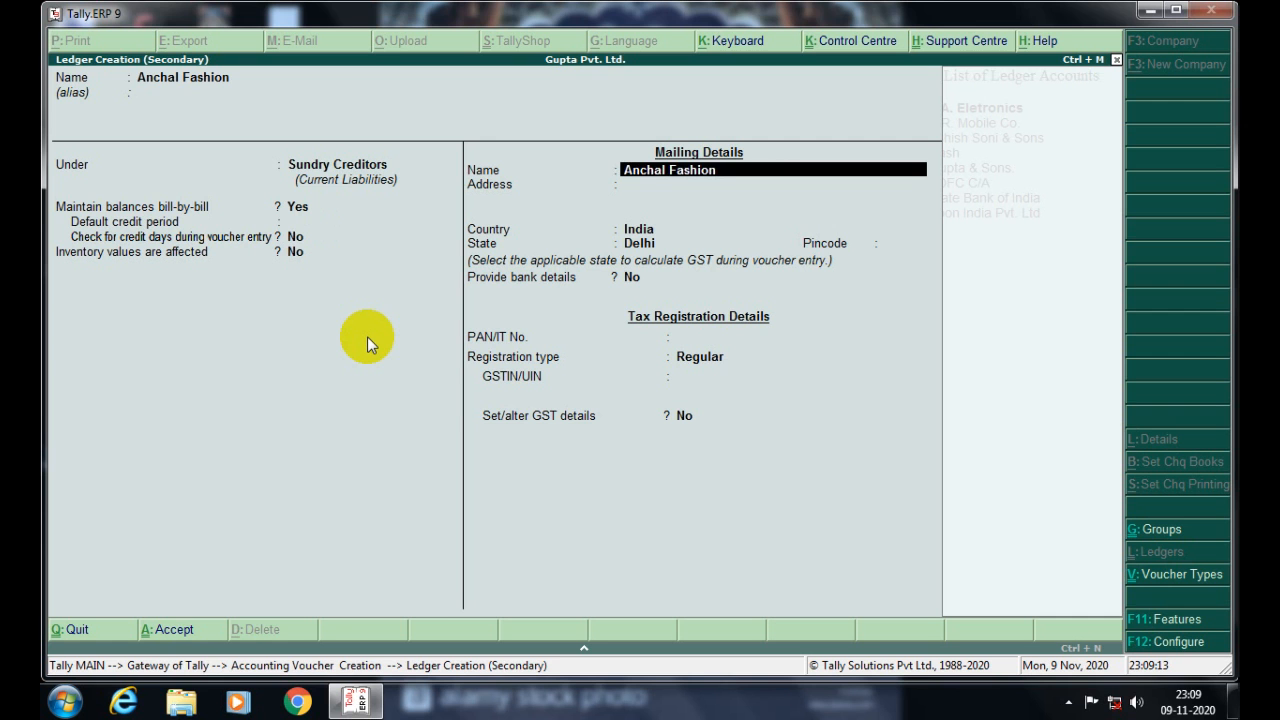
pyautogui.press('Return')
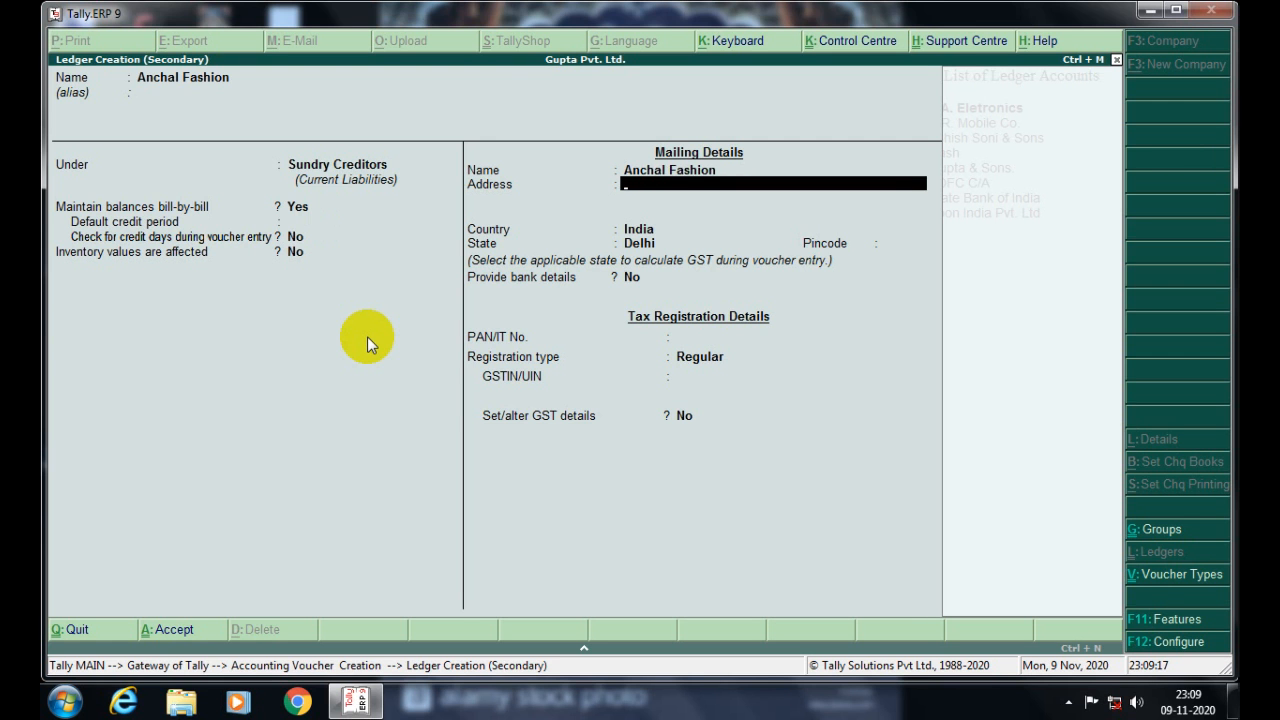
pyautogui.write('Sr')
pyautogui.write('ur')
pyautogui.press('BackSpace')
pyautogui.write('rat ,Gujrat')
pyautogui.press('Return')
pyautogui.press('Return')
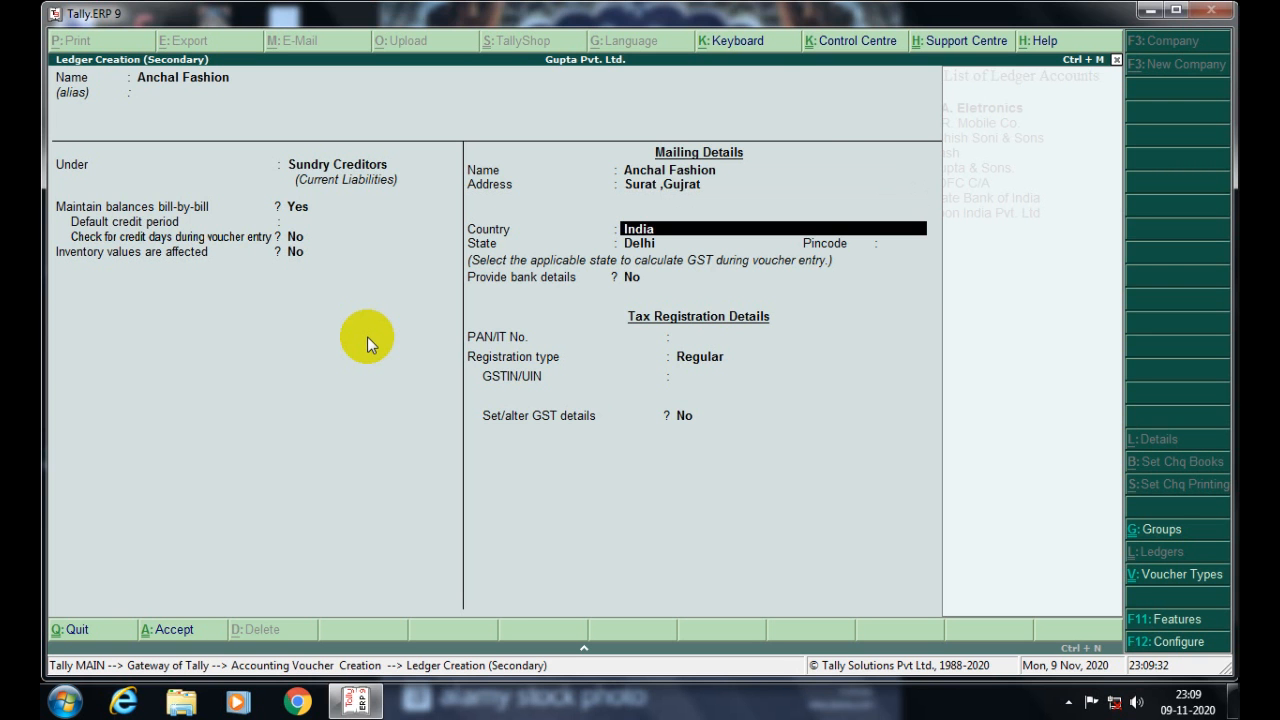
pyautogui.press('Return')
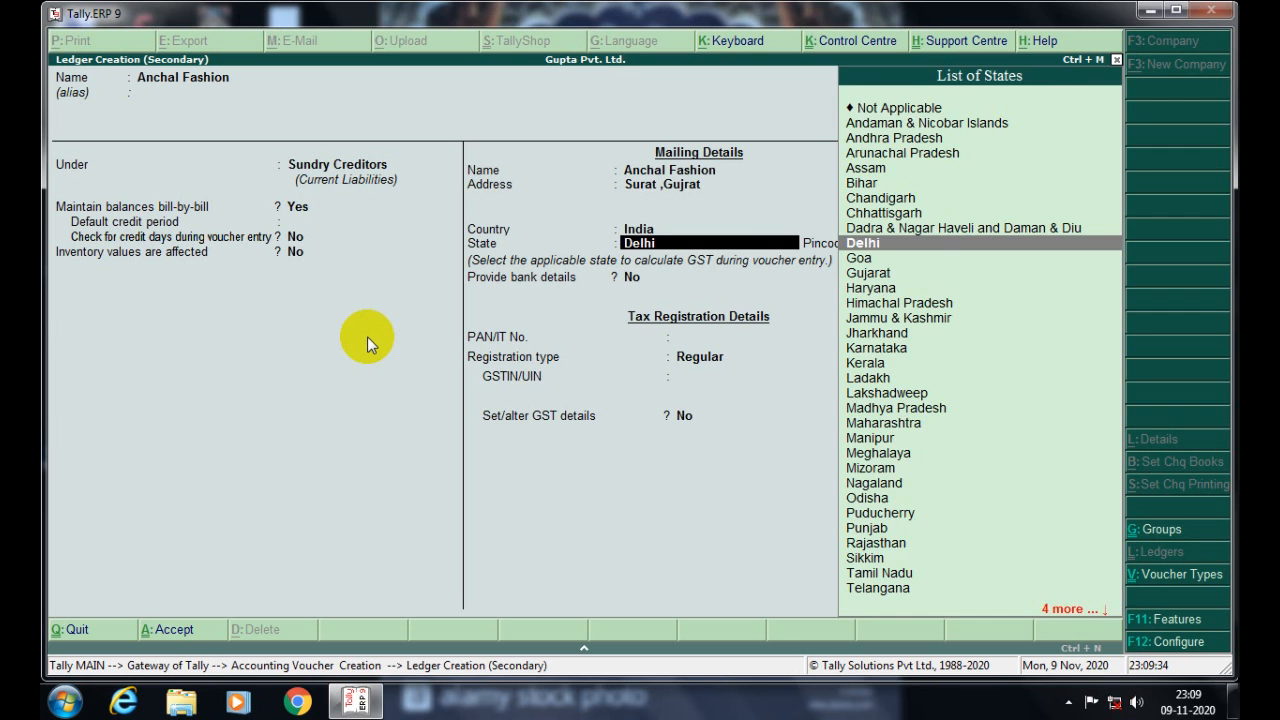
pyautogui.write('Gu')
pyautogui.press('Return')
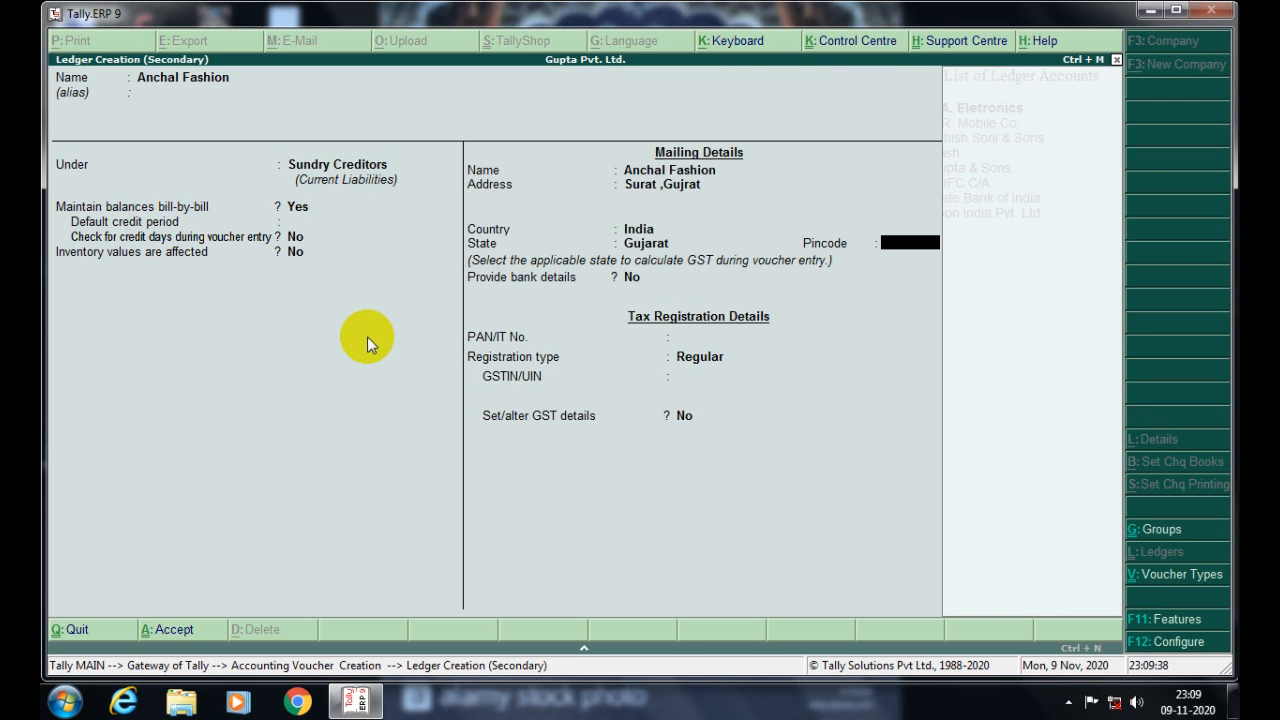
pyautogui.press('Return')
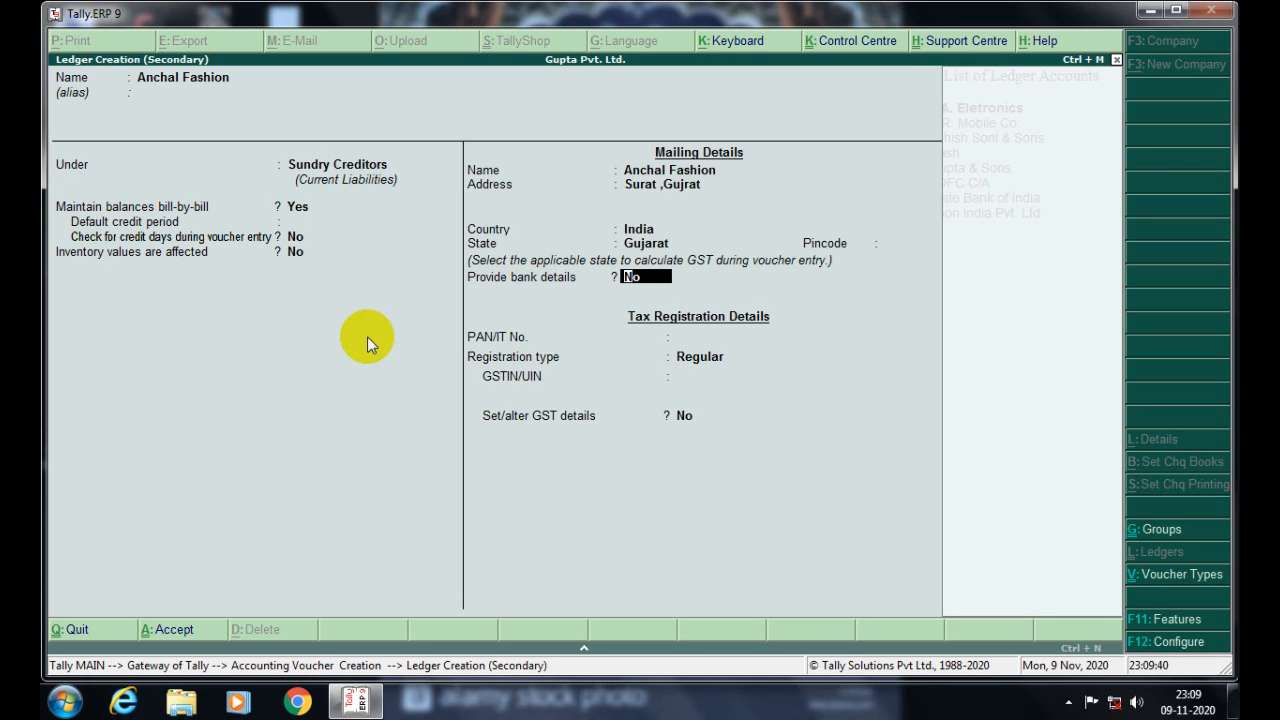
pyautogui.press('Return')
pyautogui.press('Return')
pyautogui.press('Return')
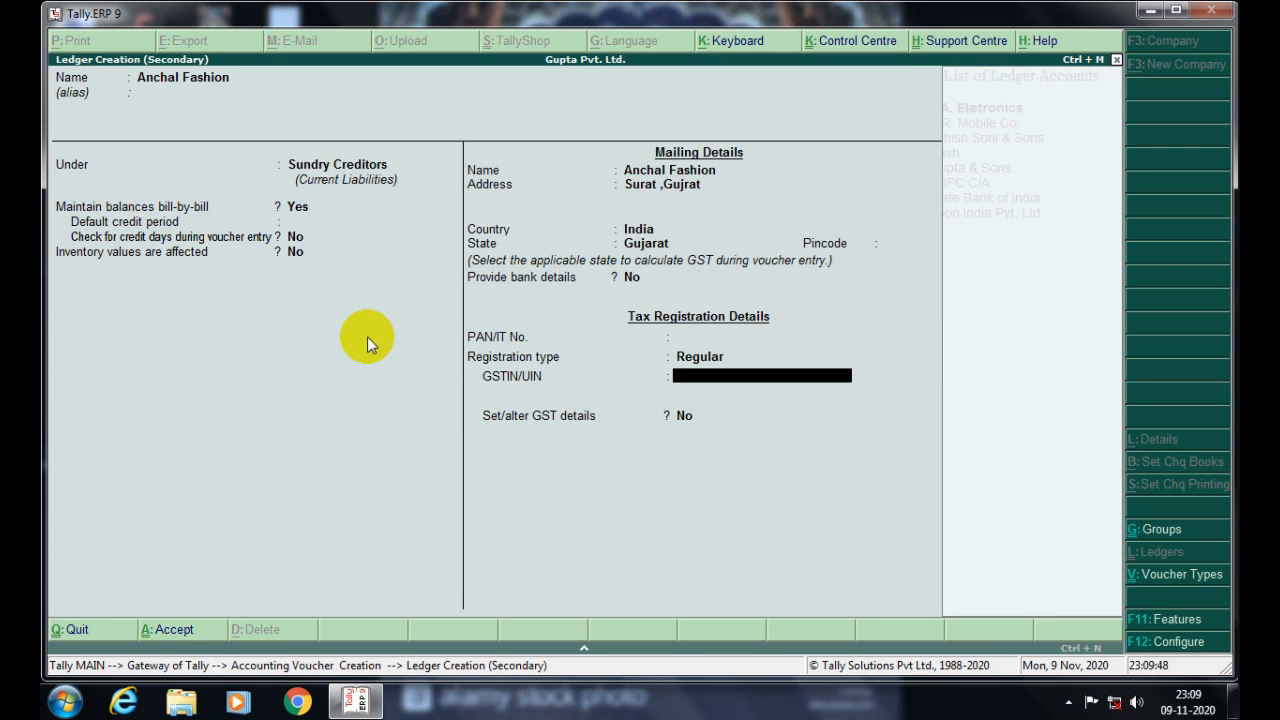
pyautogui.press('Return')
pyautogui.press('Return')
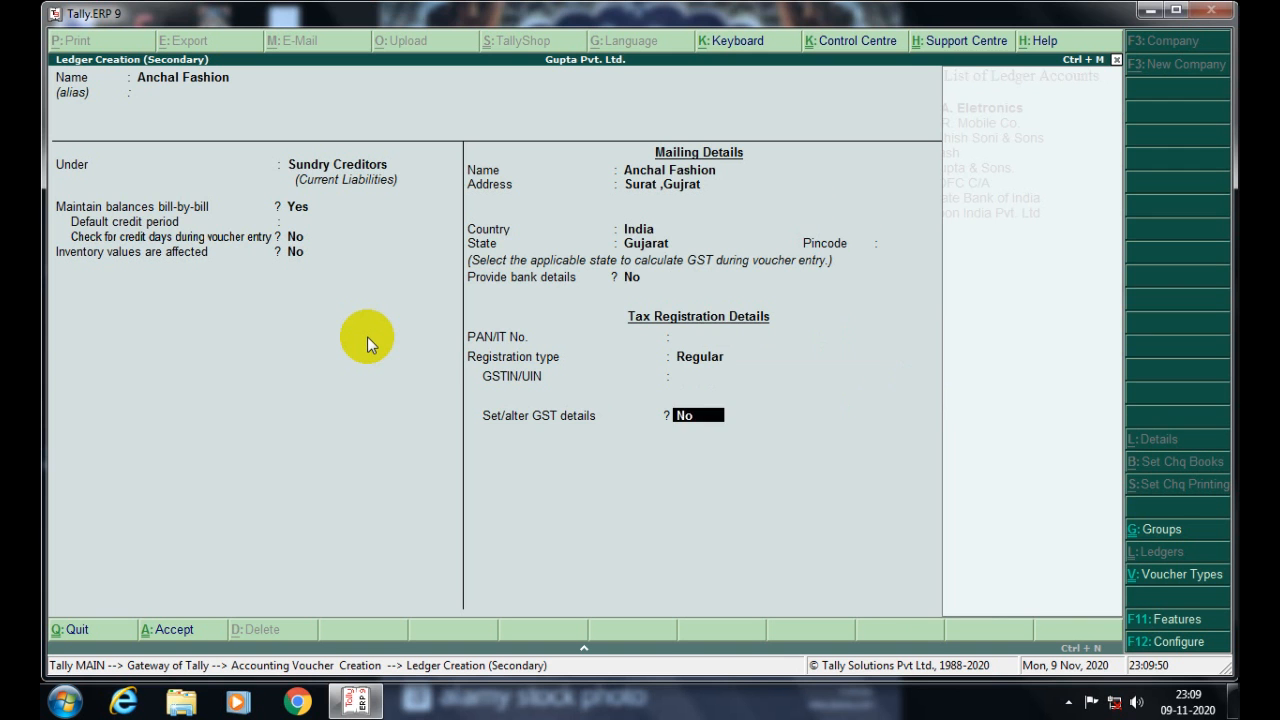
pyautogui.press('Return')
pyautogui.press('Return')
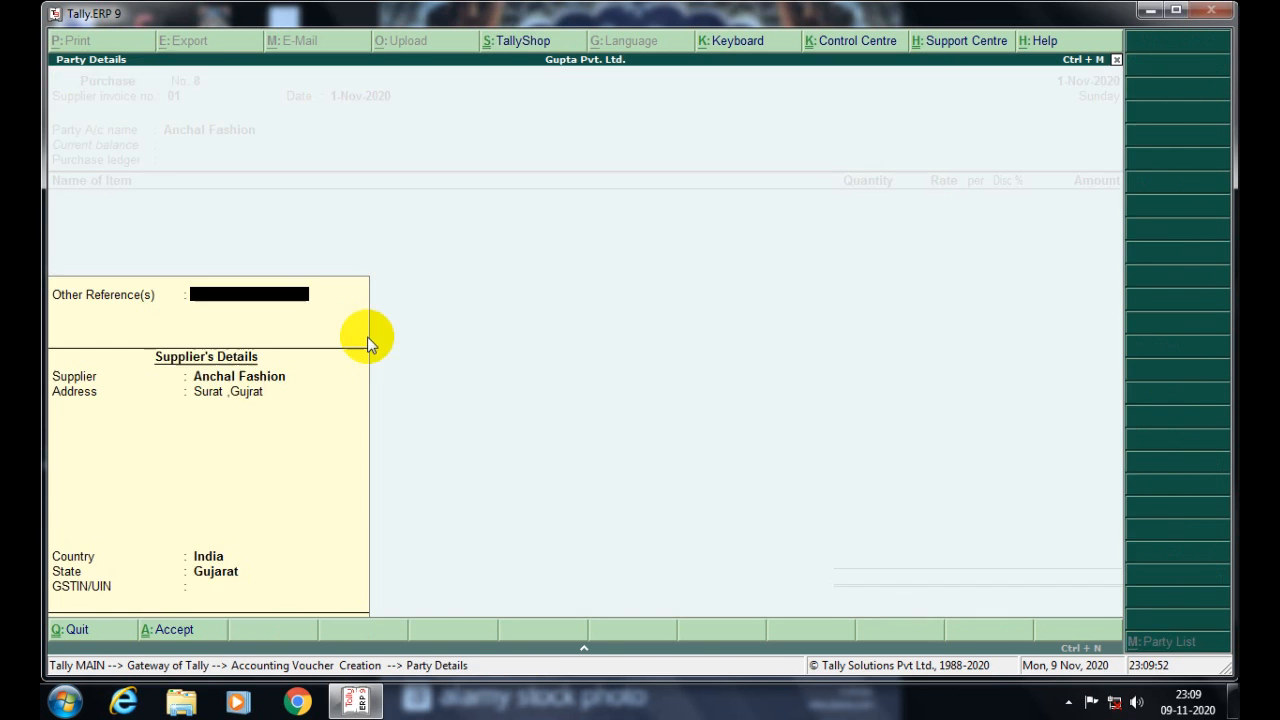
pyautogui.press('Return')
pyautogui.press('Return')
pyautogui.press('Return')
pyautogui.press('Return')
pyautogui.press('Return')
pyautogui.press('Return')
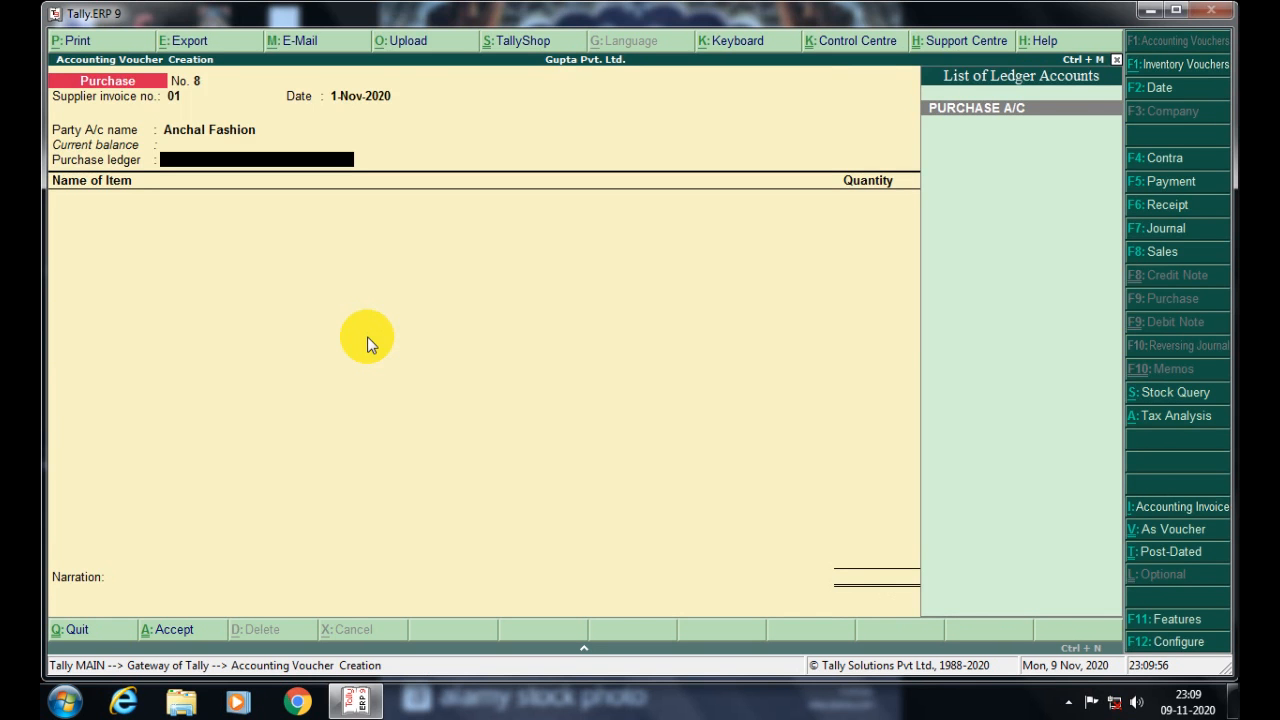
# - Select PURCHASE A/C as the purchase ledger and name a new stock item Siffon L-107
pyautogui.press('Return')
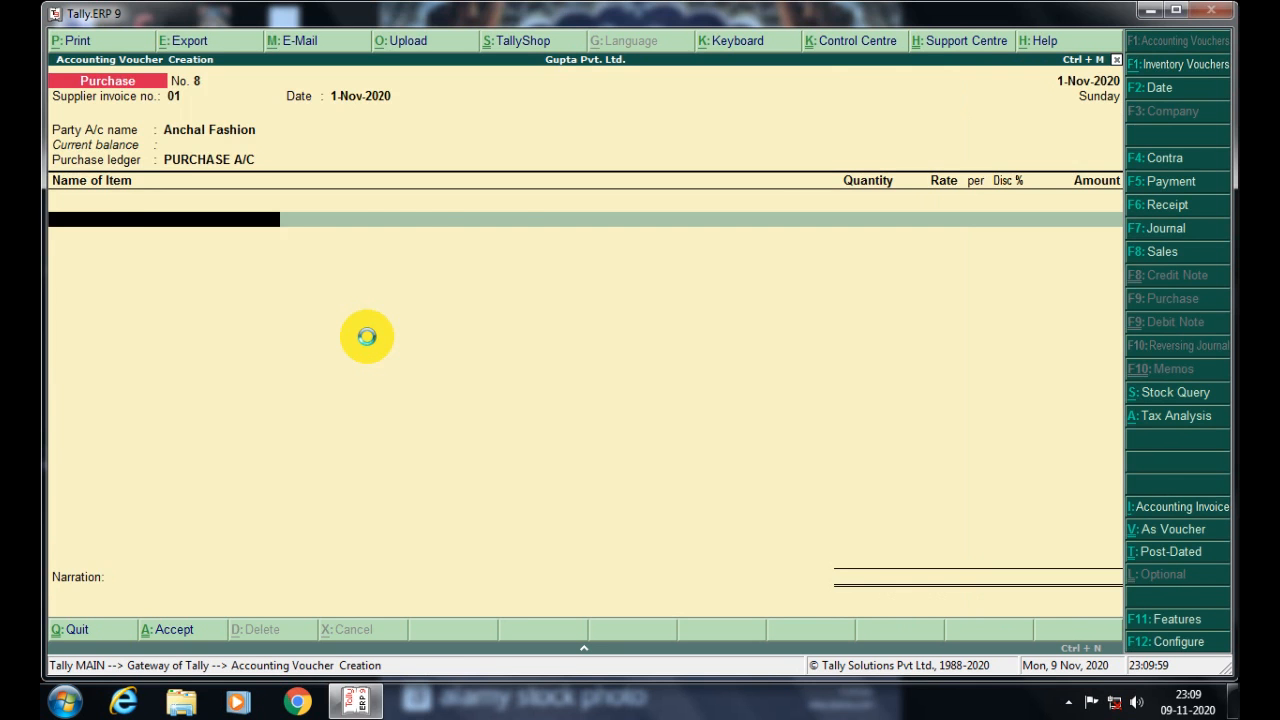
pyautogui.hotkey('alt', 'c')
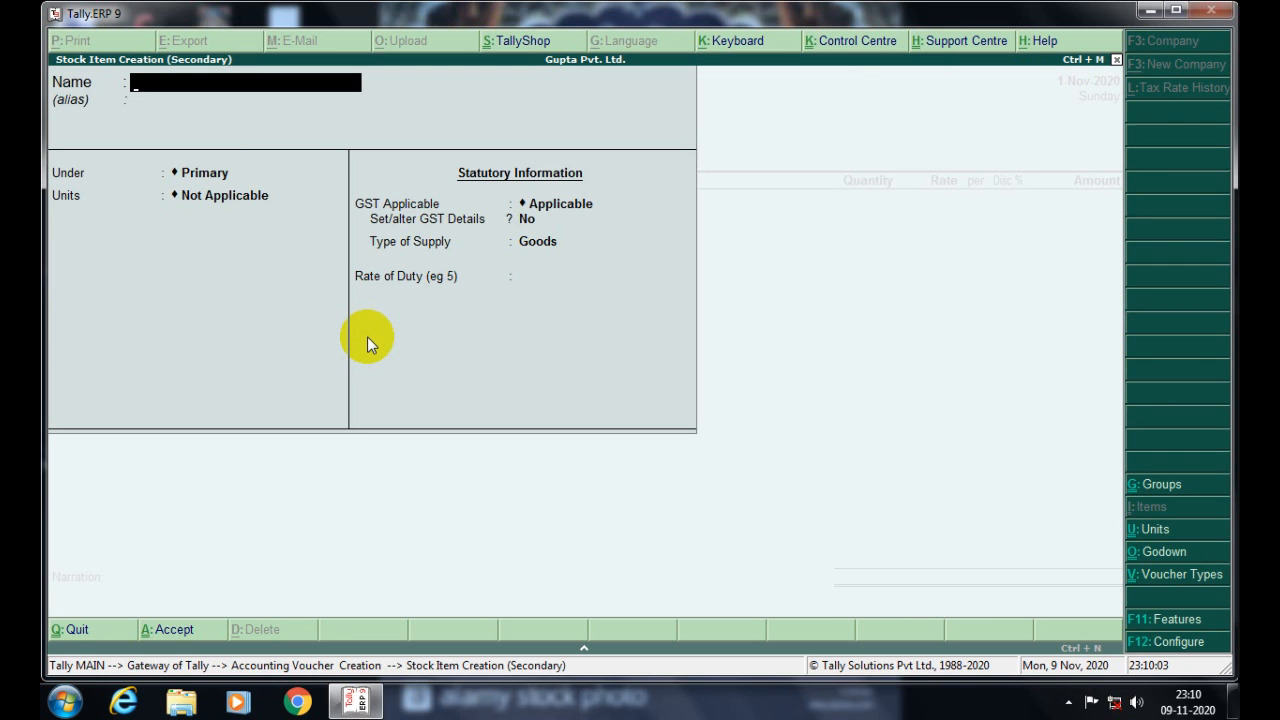
pyautogui.write('Siffon L-107')
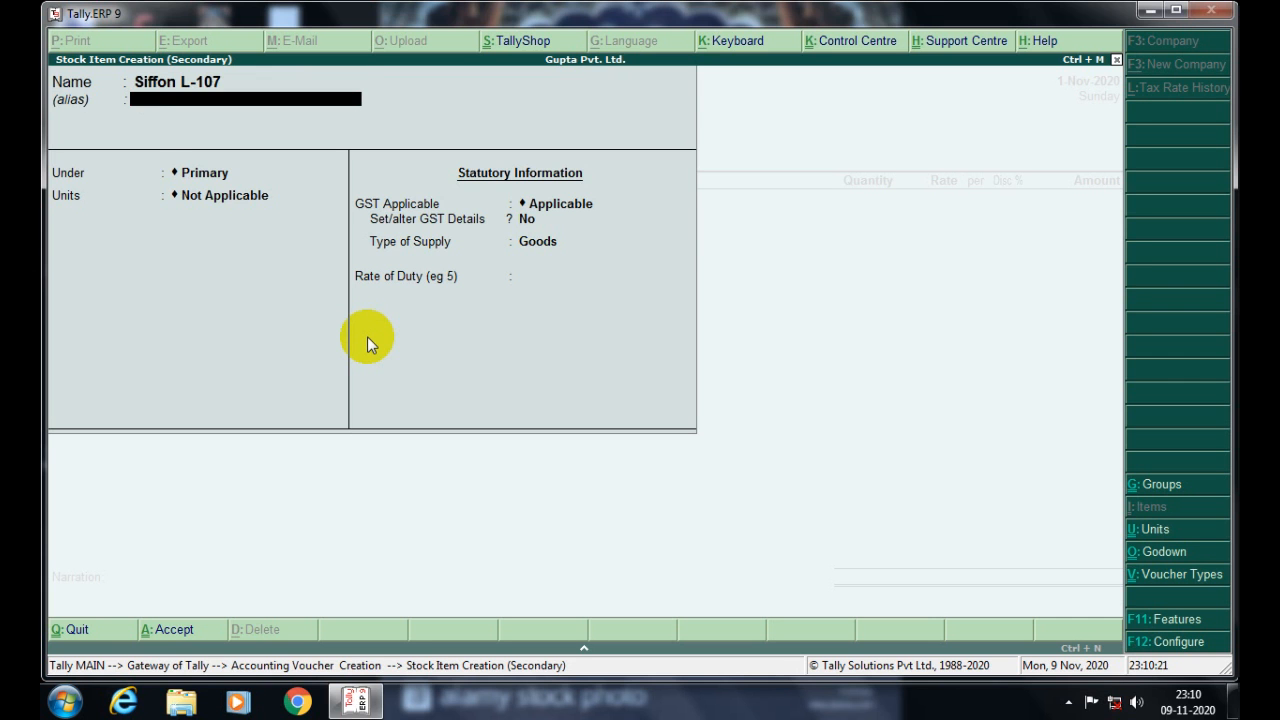
pyautogui.press('Return')
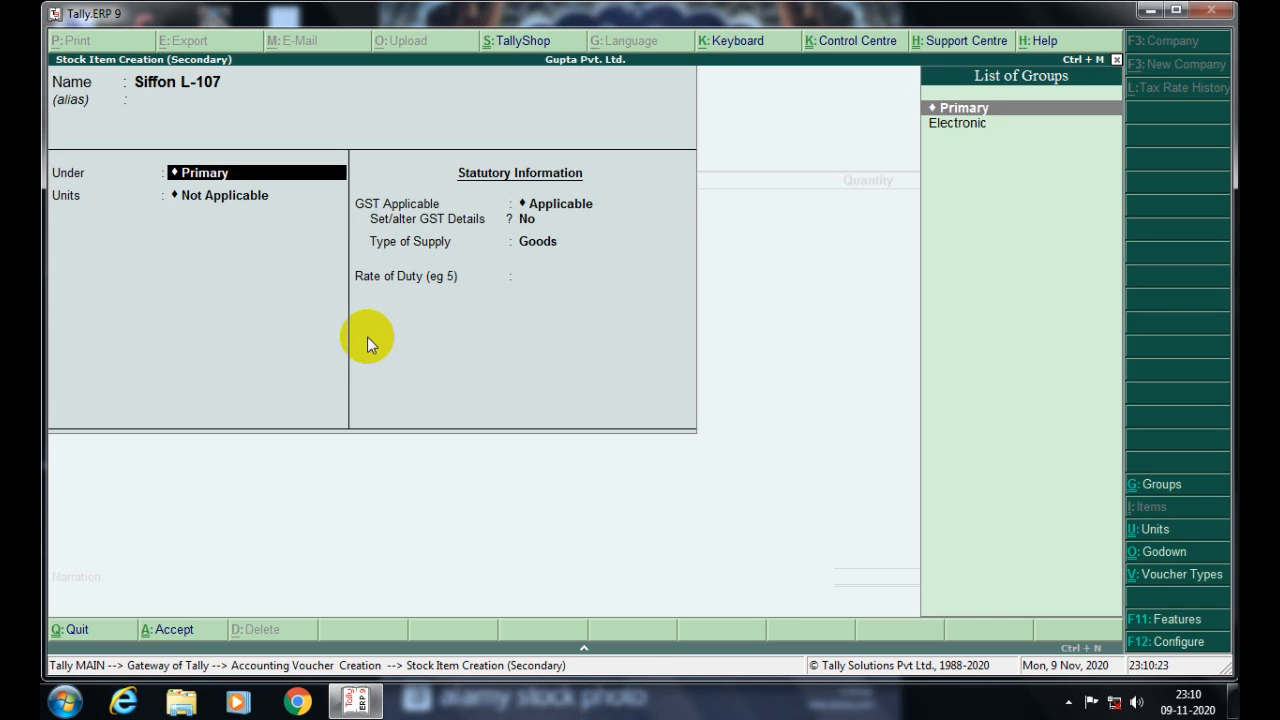
pyautogui.hotkey('alt', 'c')
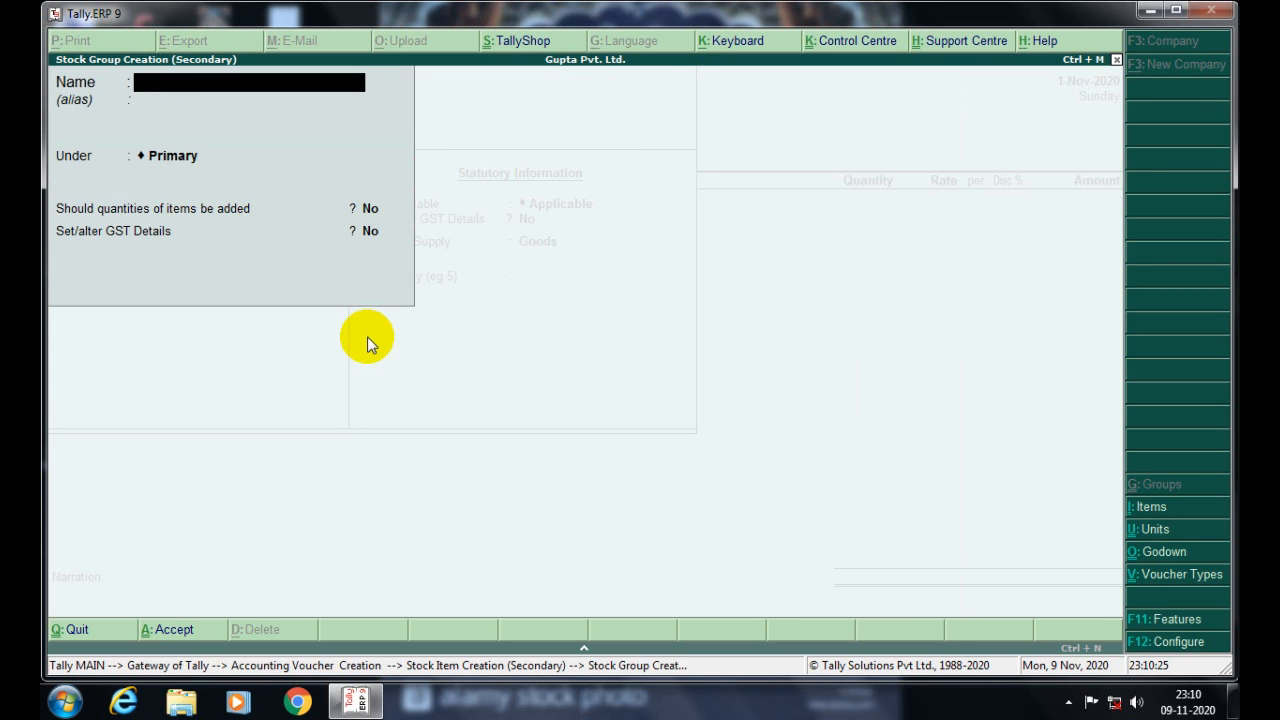
# - Create a stock group named Cloth for the item
pyautogui.write('Cloth')
pyautogui.press('Return')
pyautogui.press('Return')
pyautogui.press('Return')
pyautogui.press('Return')
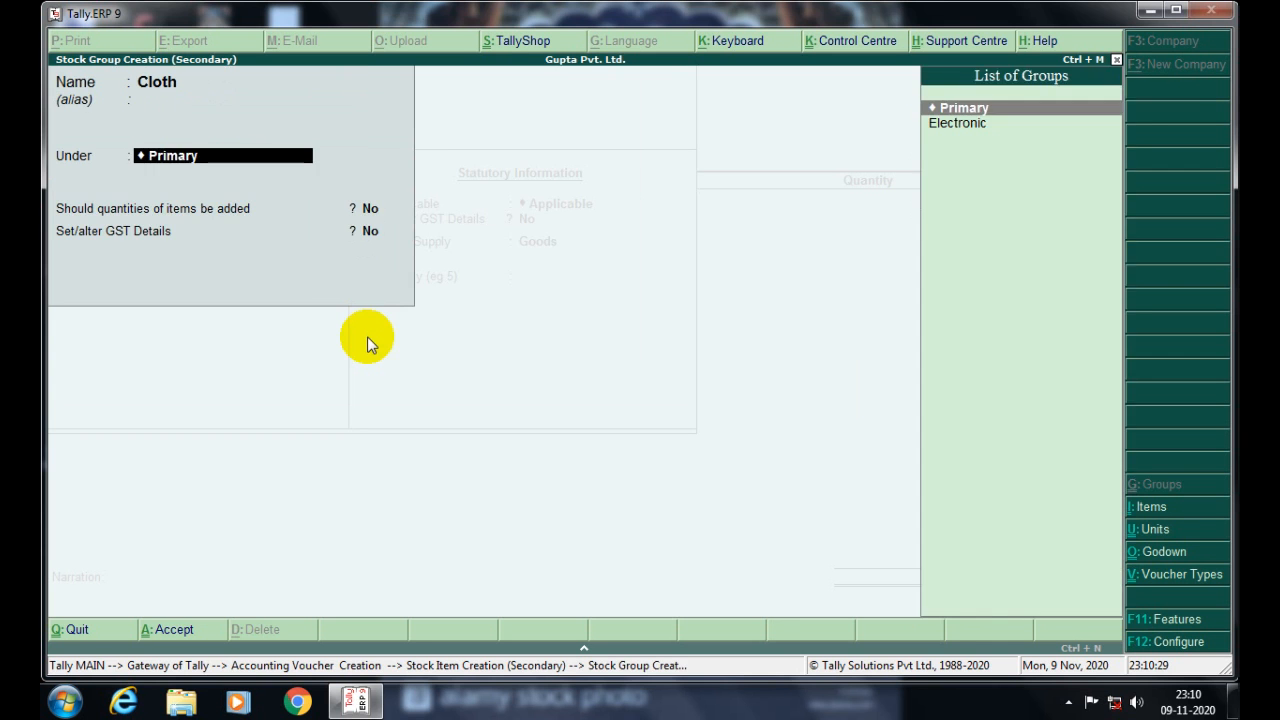
pyautogui.press('Return')
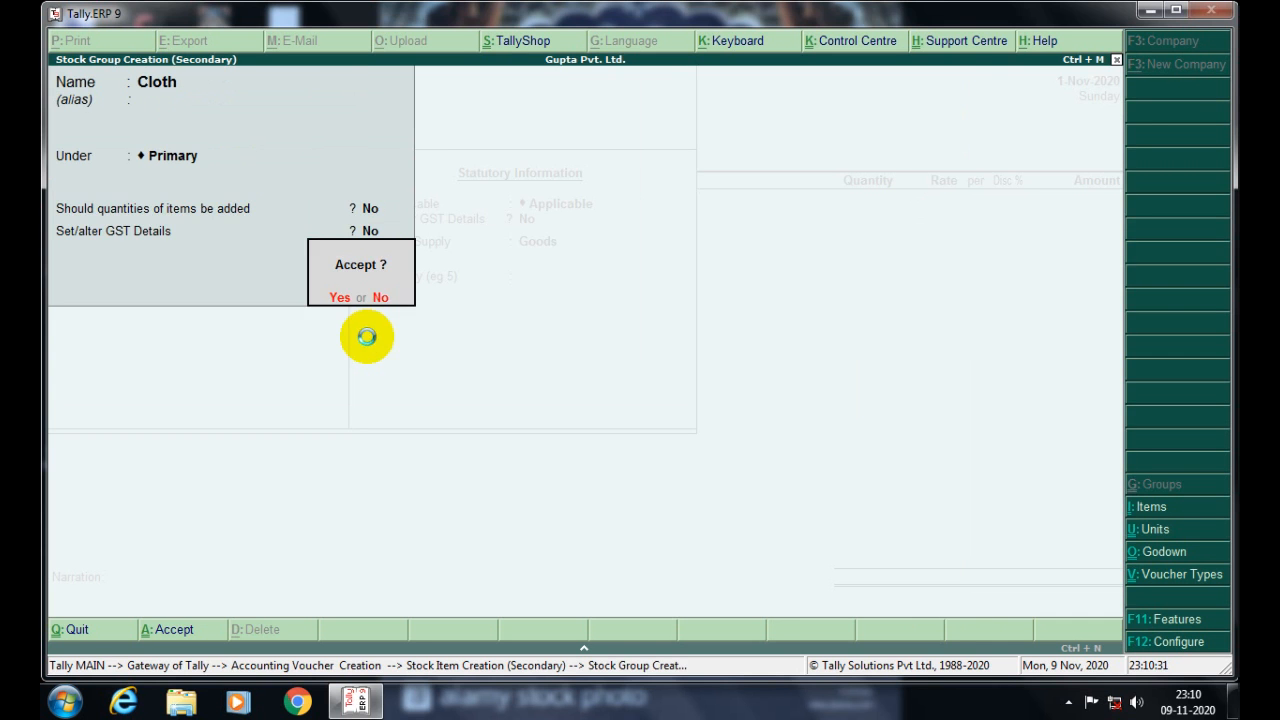
pyautogui.press('Return')
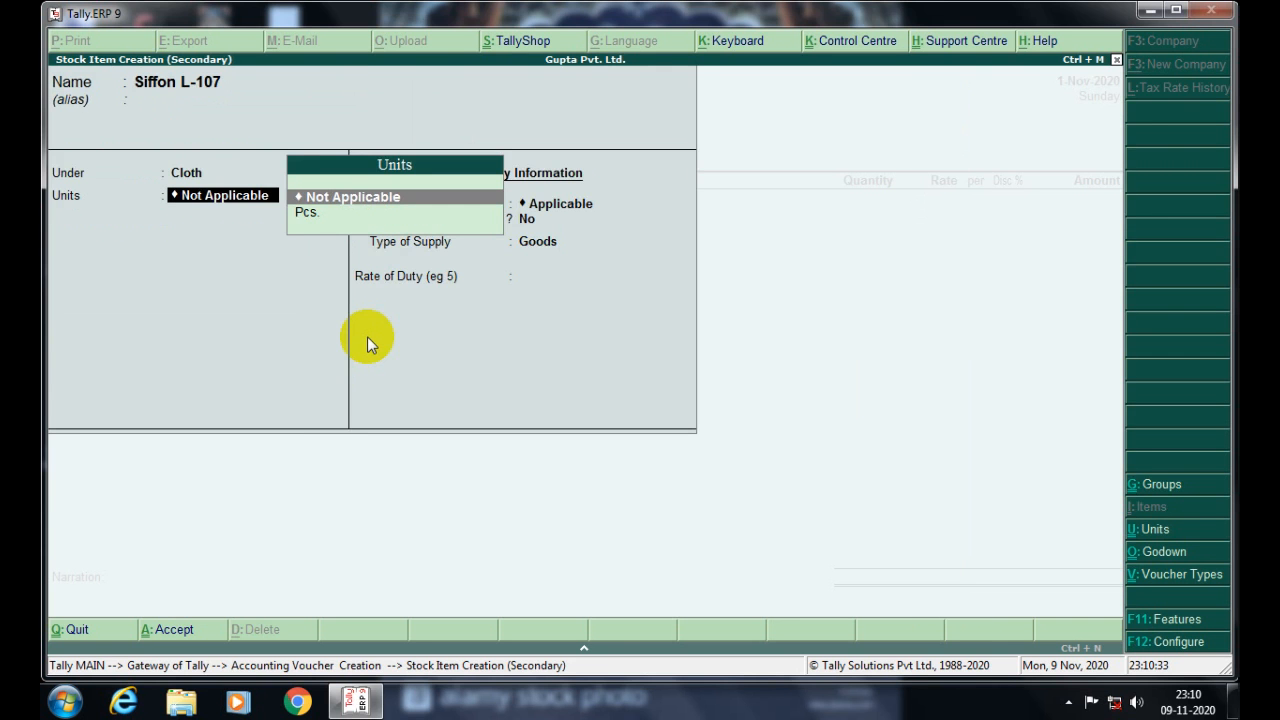
pyautogui.press('BackSpace')
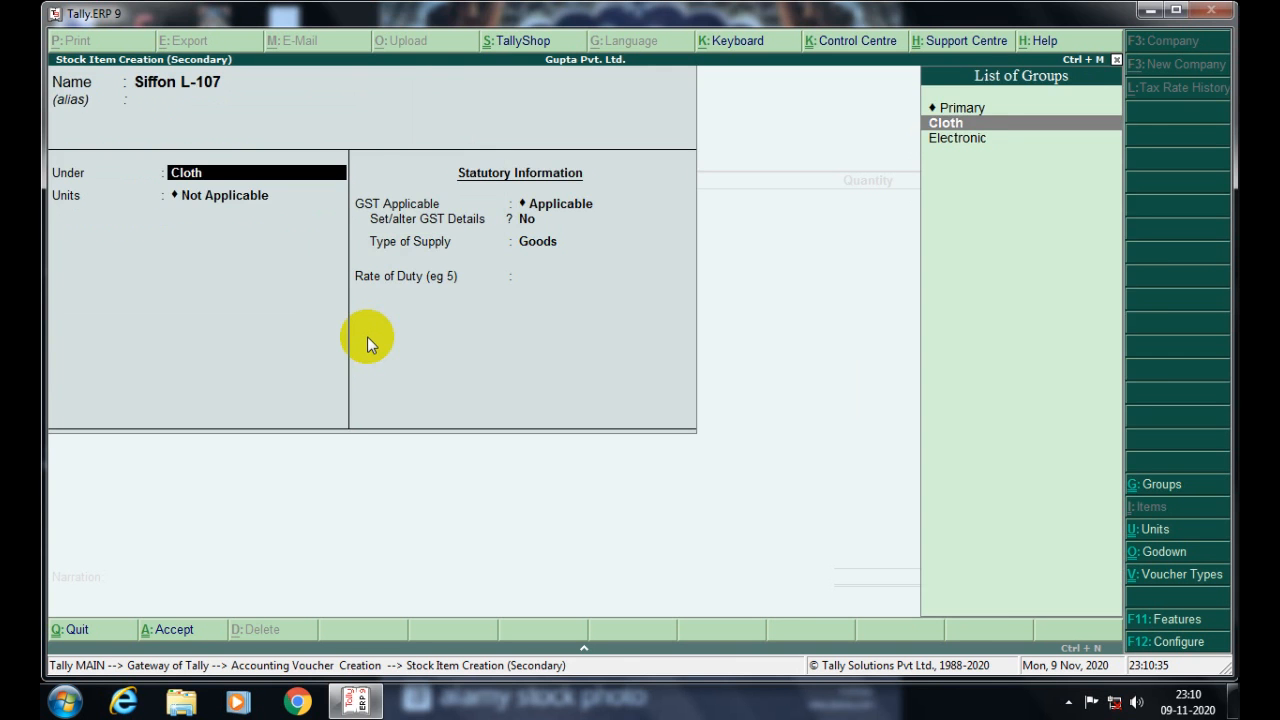
pyautogui.hotkey('alt', 'c')
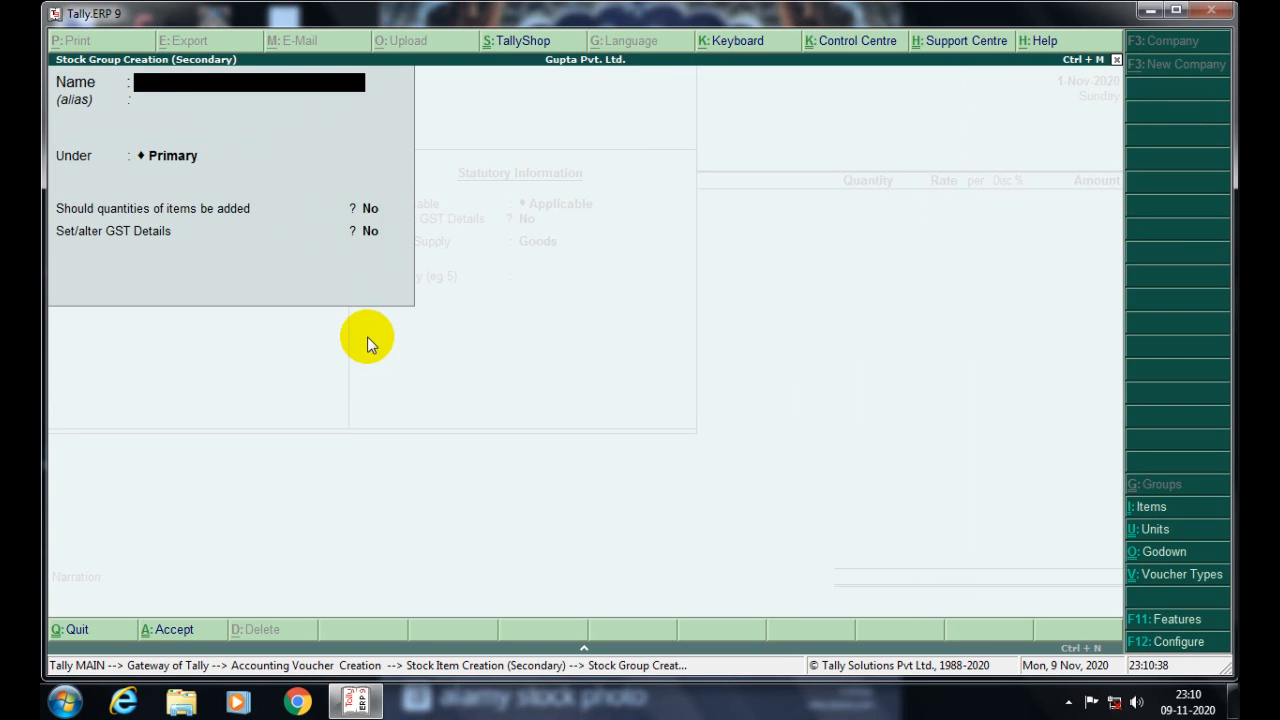
pyautogui.press('Escape')
pyautogui.press('Return')
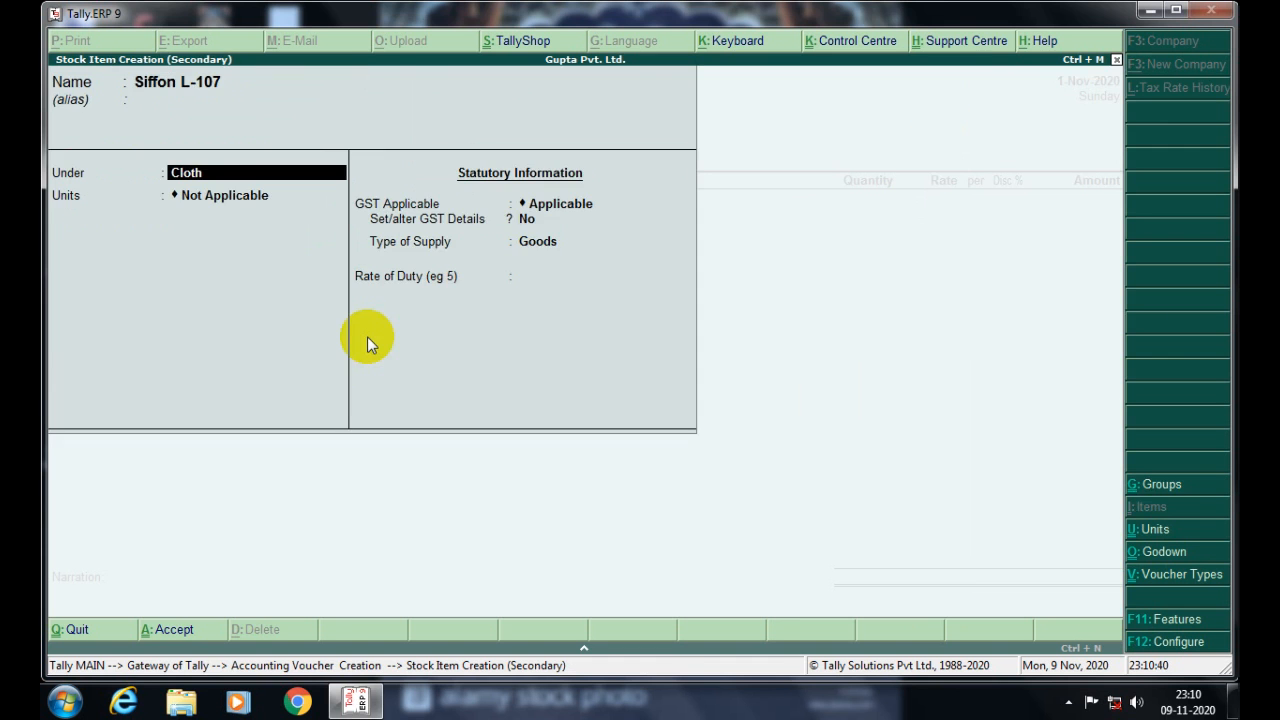
# - Set the Cloth group's GST details to Taxable at 5% integrated tax
pyautogui.hotkey('ctrl', 'Return')
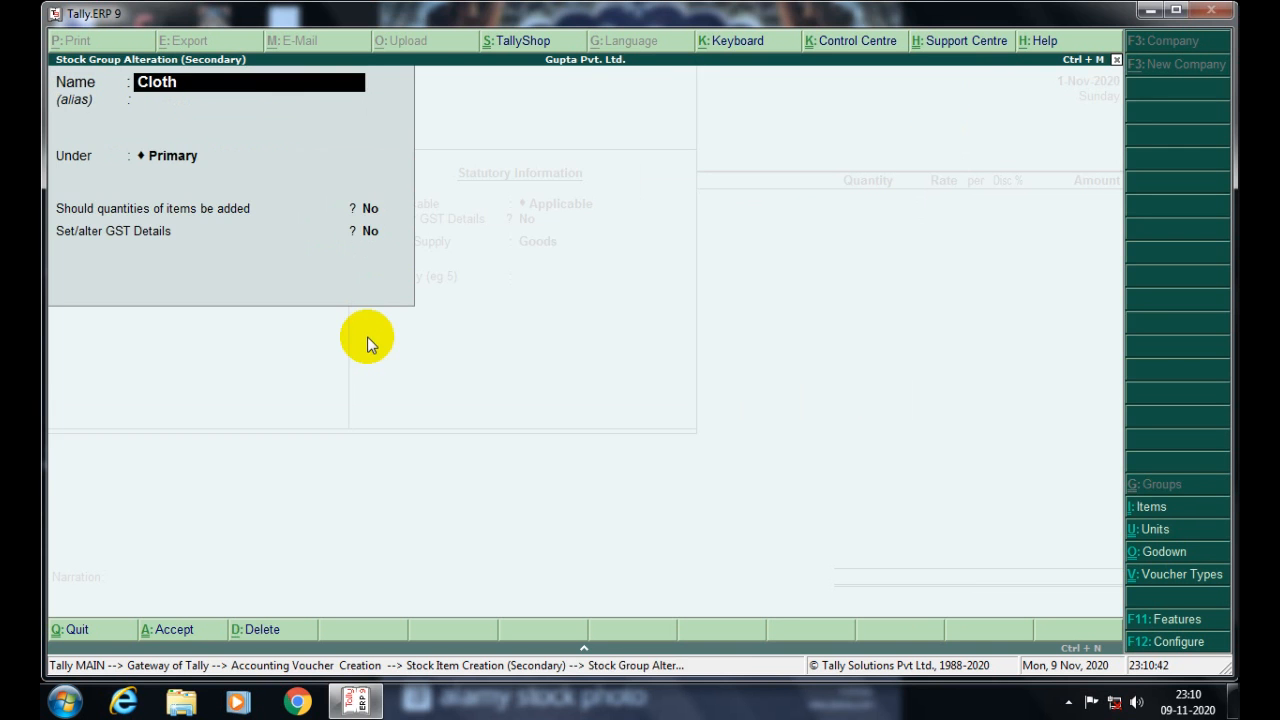
pyautogui.press('Return')
pyautogui.press('Return')
pyautogui.press('Return')
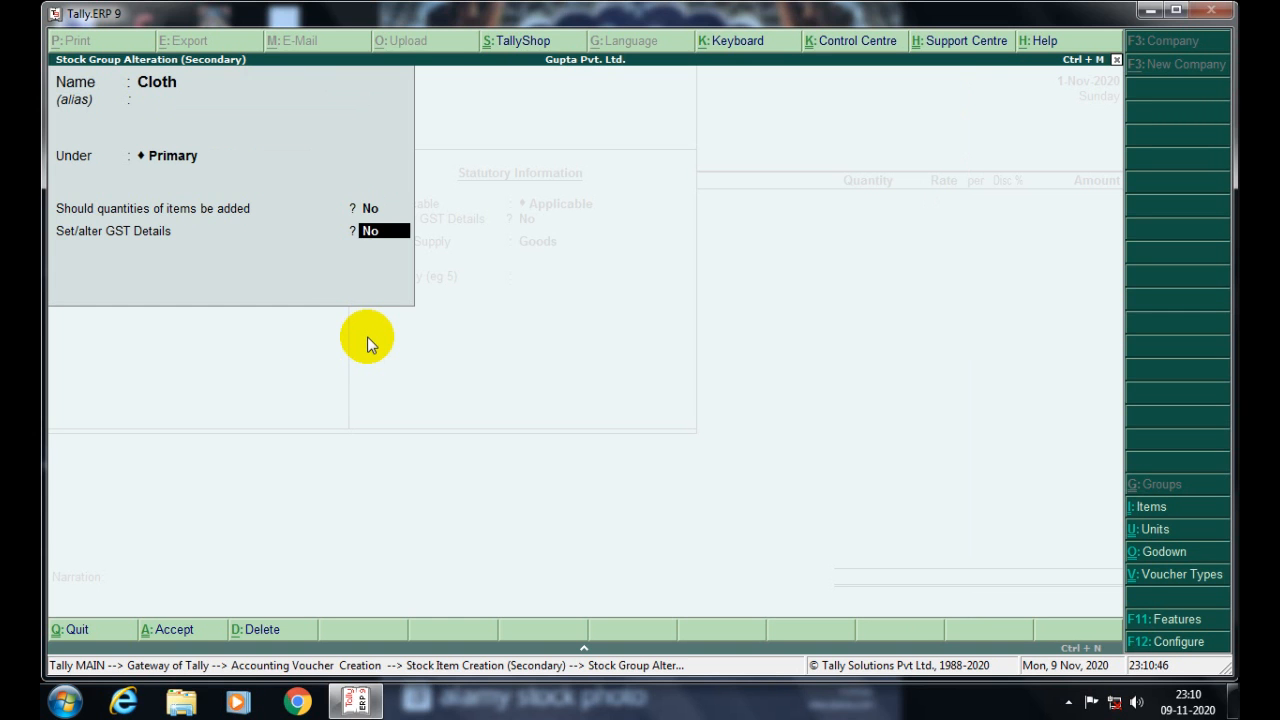
pyautogui.write('y')
pyautogui.press('Return')
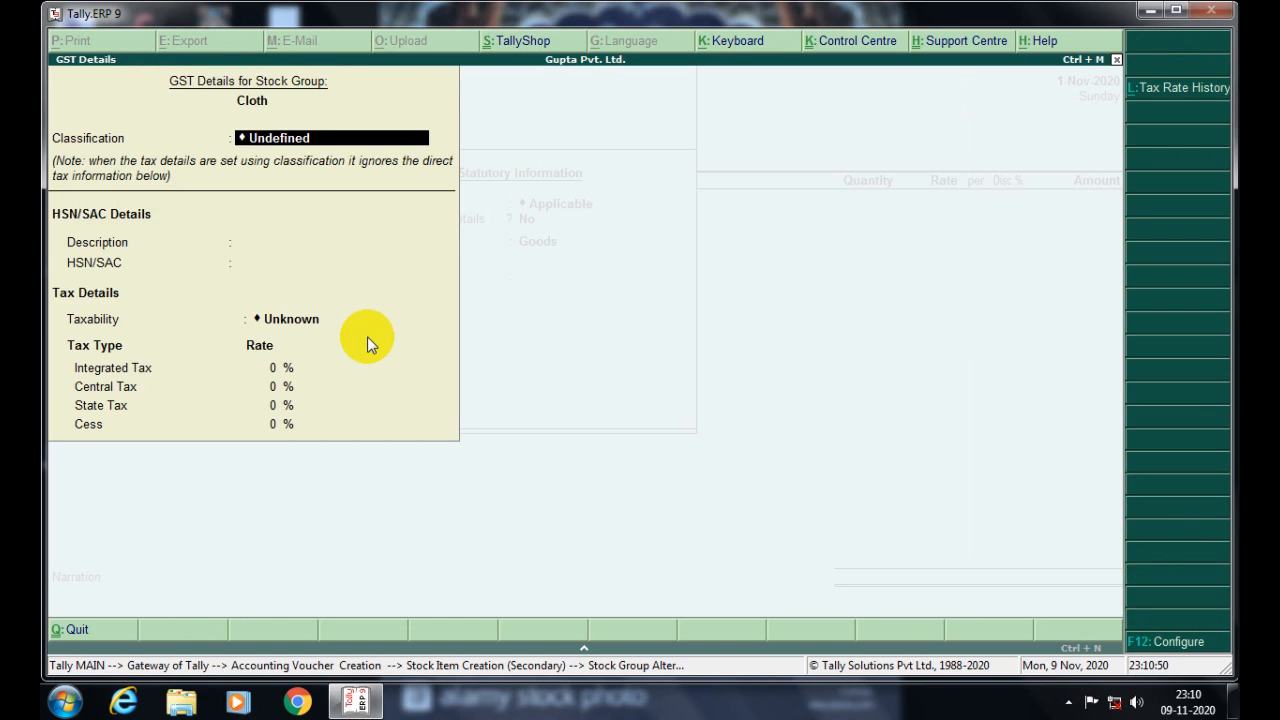
pyautogui.press('Return')
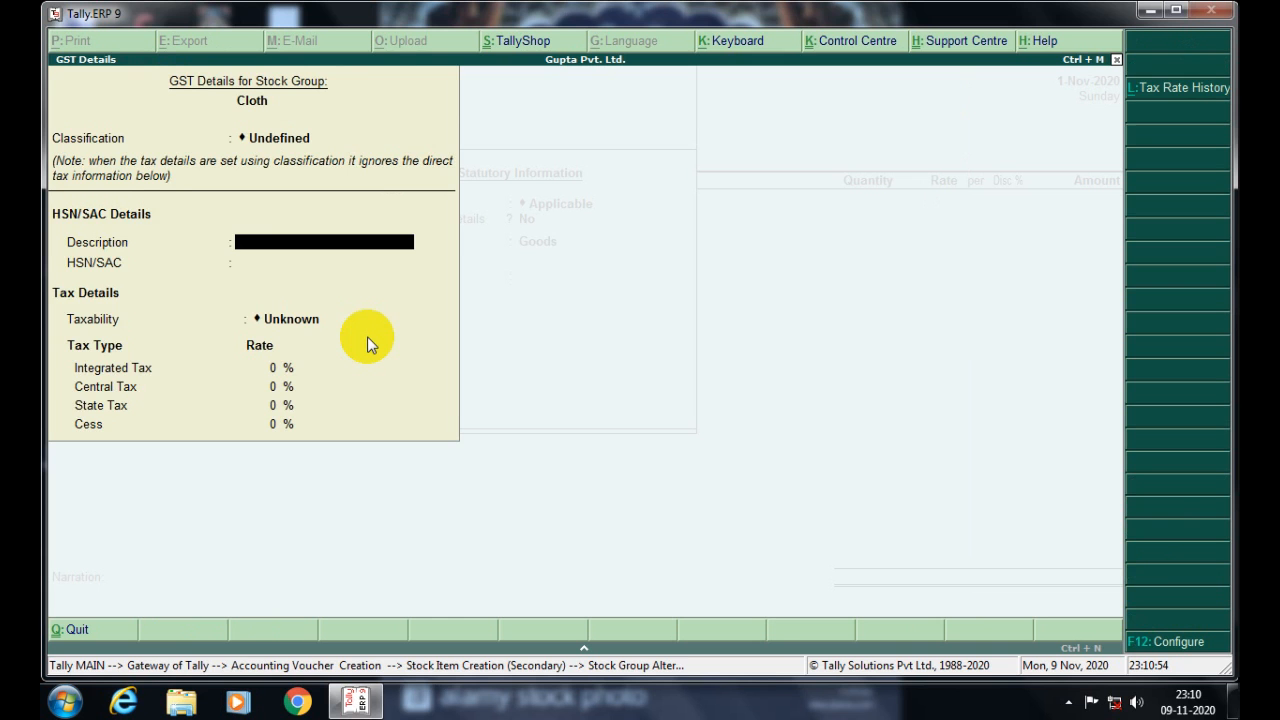
pyautogui.press('Return')
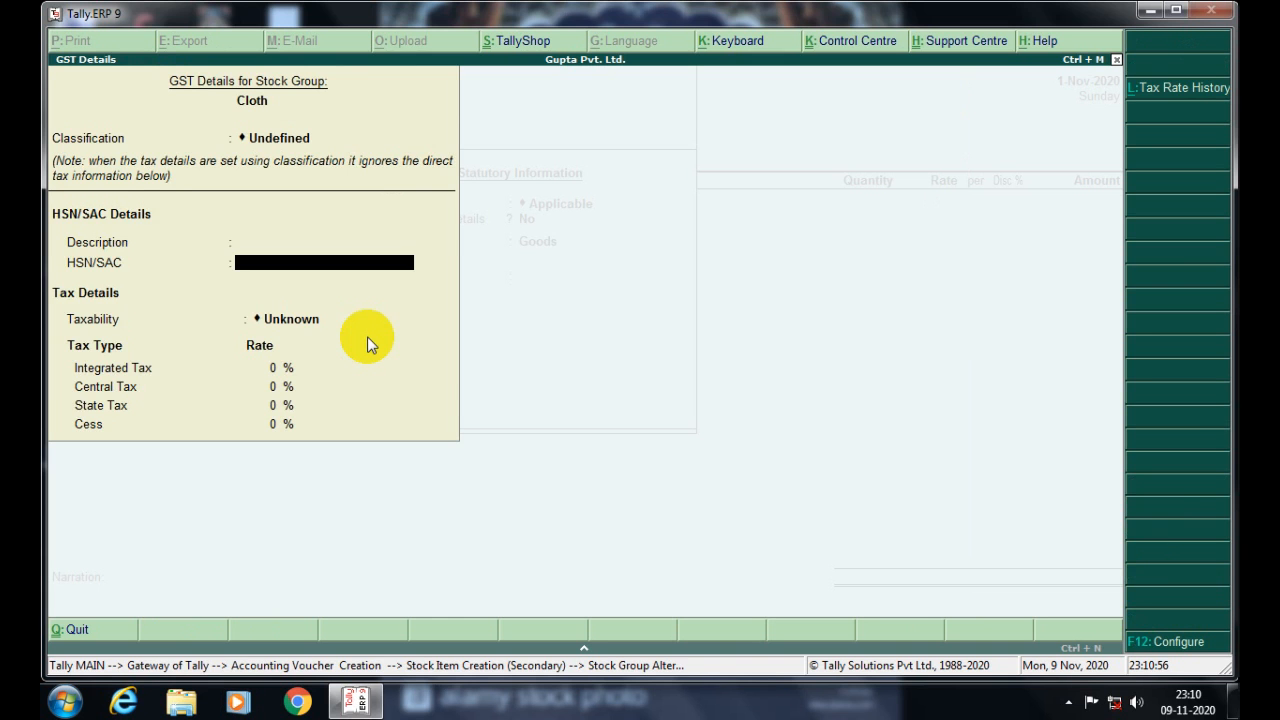
pyautogui.press('Return')
pyautogui.press('Down')
pyautogui.press('Down')
pyautogui.press('Down')
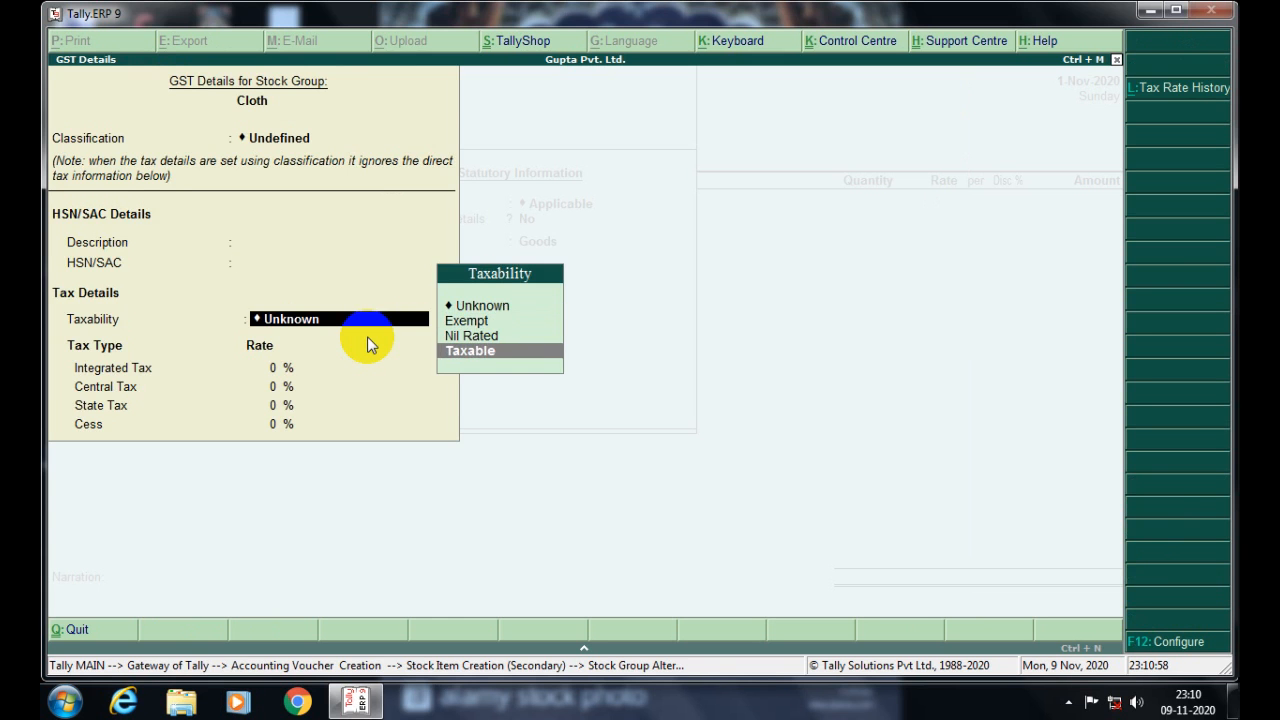
pyautogui.press('Return')
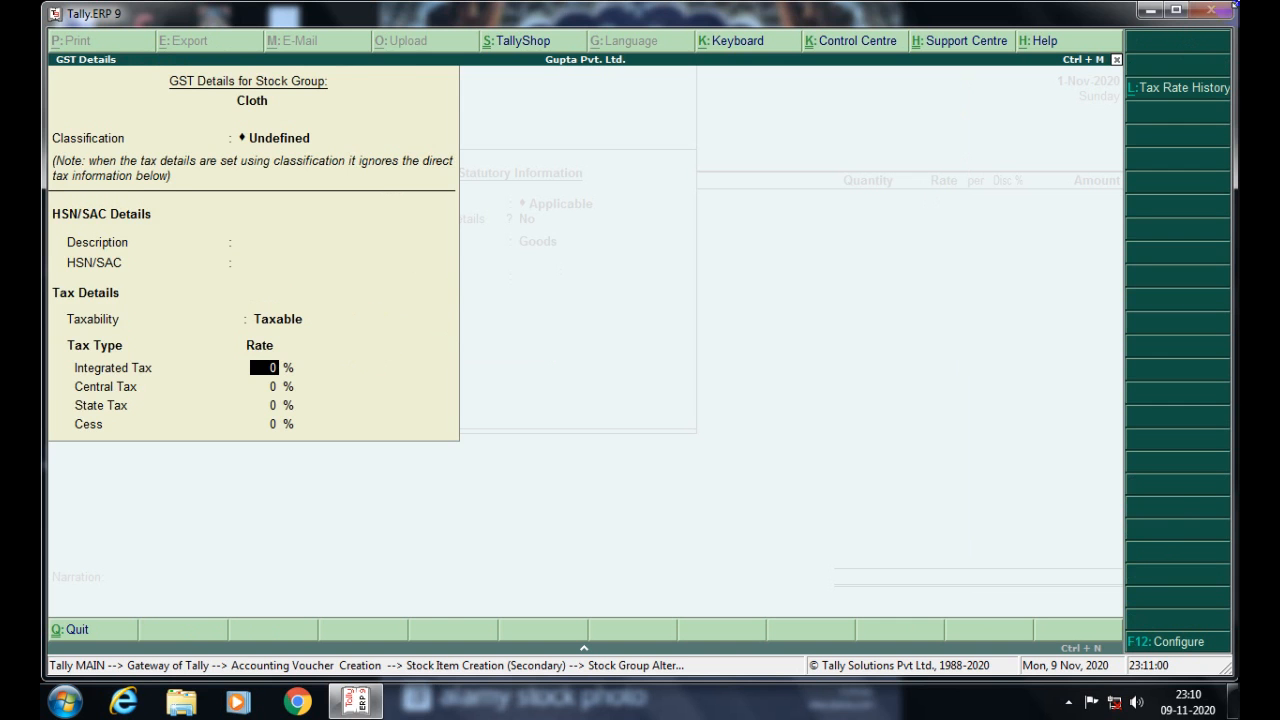
pyautogui.write('5')
pyautogui.press('Return')
pyautogui.press('Return')
pyautogui.press('Return')
pyautogui.press('Return')
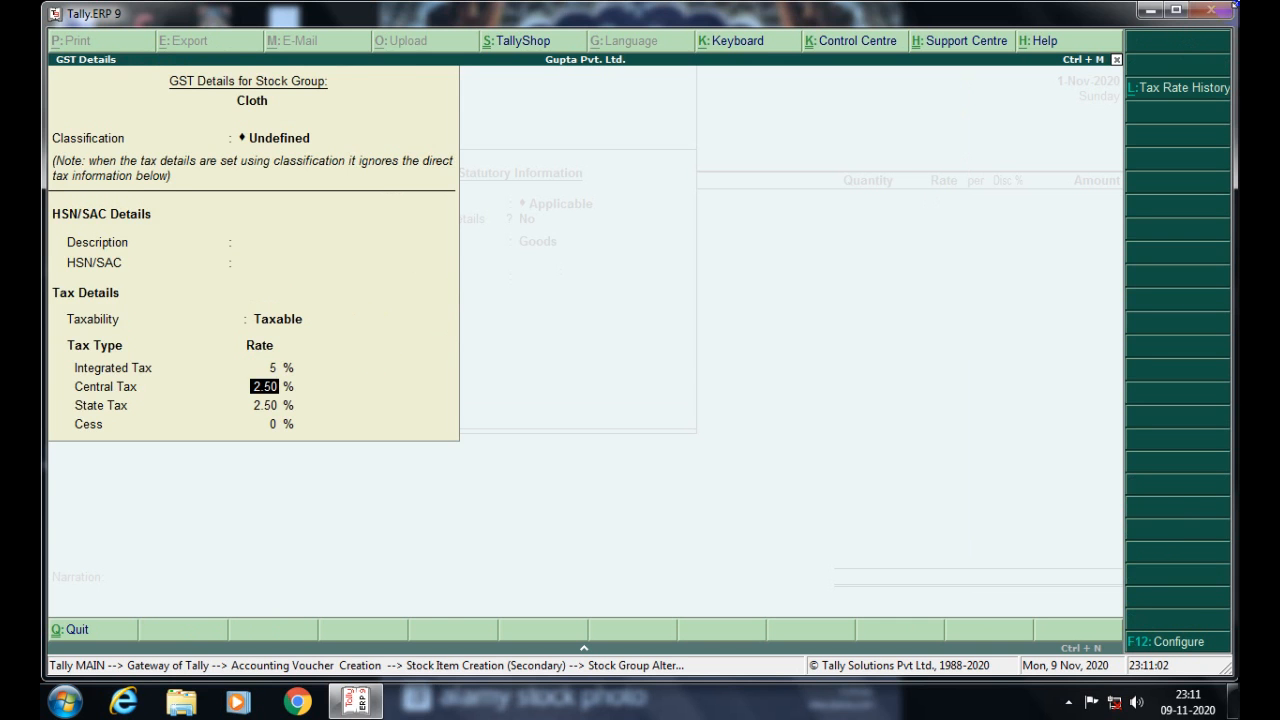
pyautogui.press('Return')
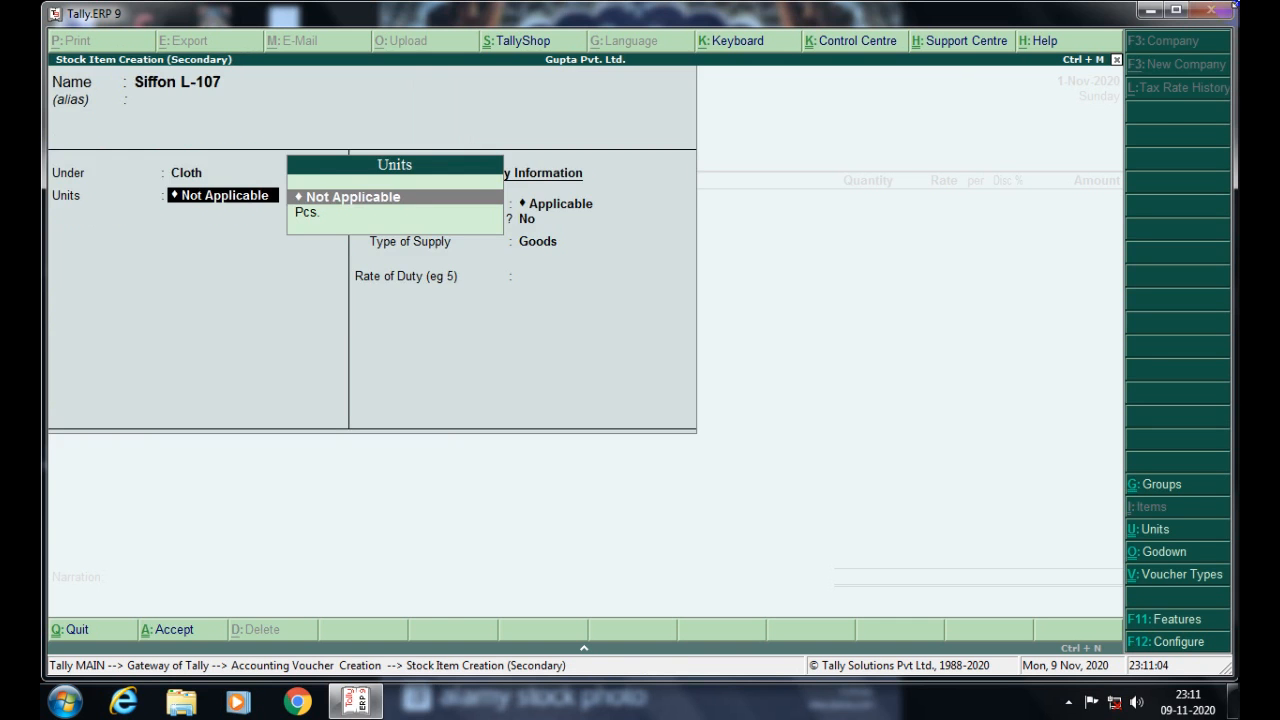
# - Save Siffon L-107 with Pcs. as its unit and add it to the purchase line
pyautogui.press('Down')
pyautogui.press('Return')
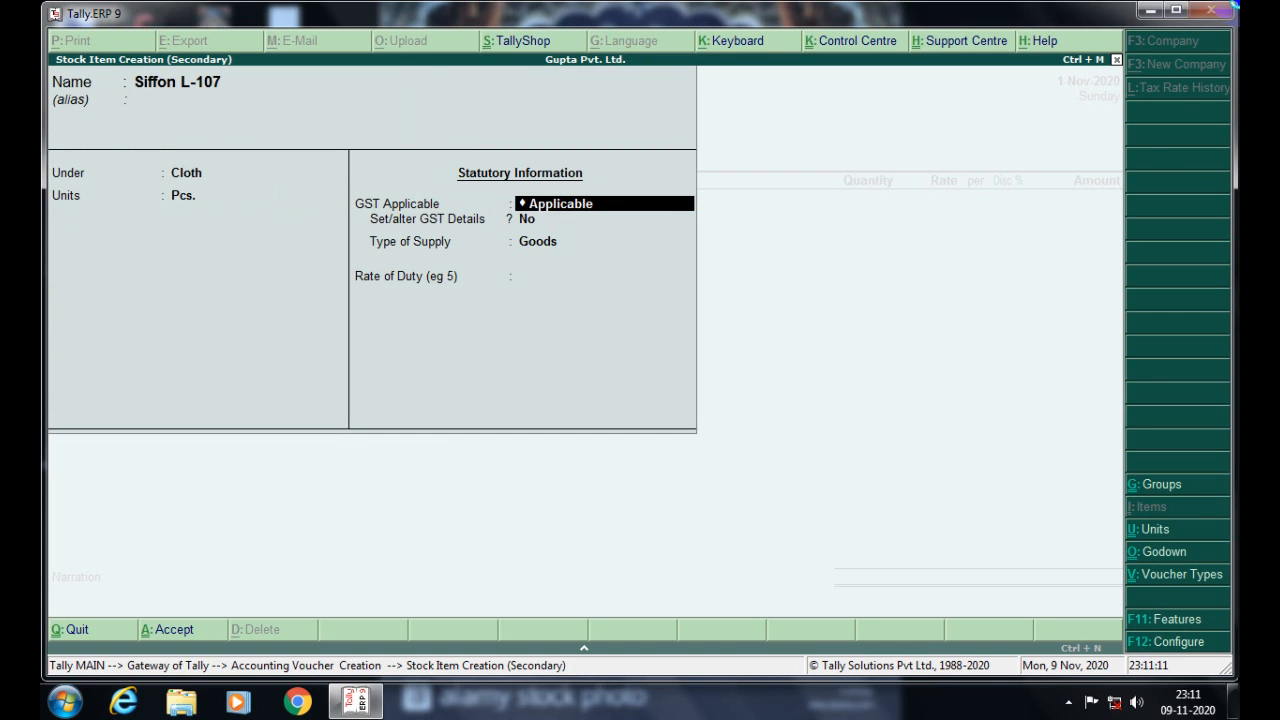
pyautogui.hotkey('ctrl', 'a')
pyautogui.press('Return')
# - Allocate 5,168 Pcs. of Siffon L-107 to the Bhajanpura godown
pyautogui.press('Return')
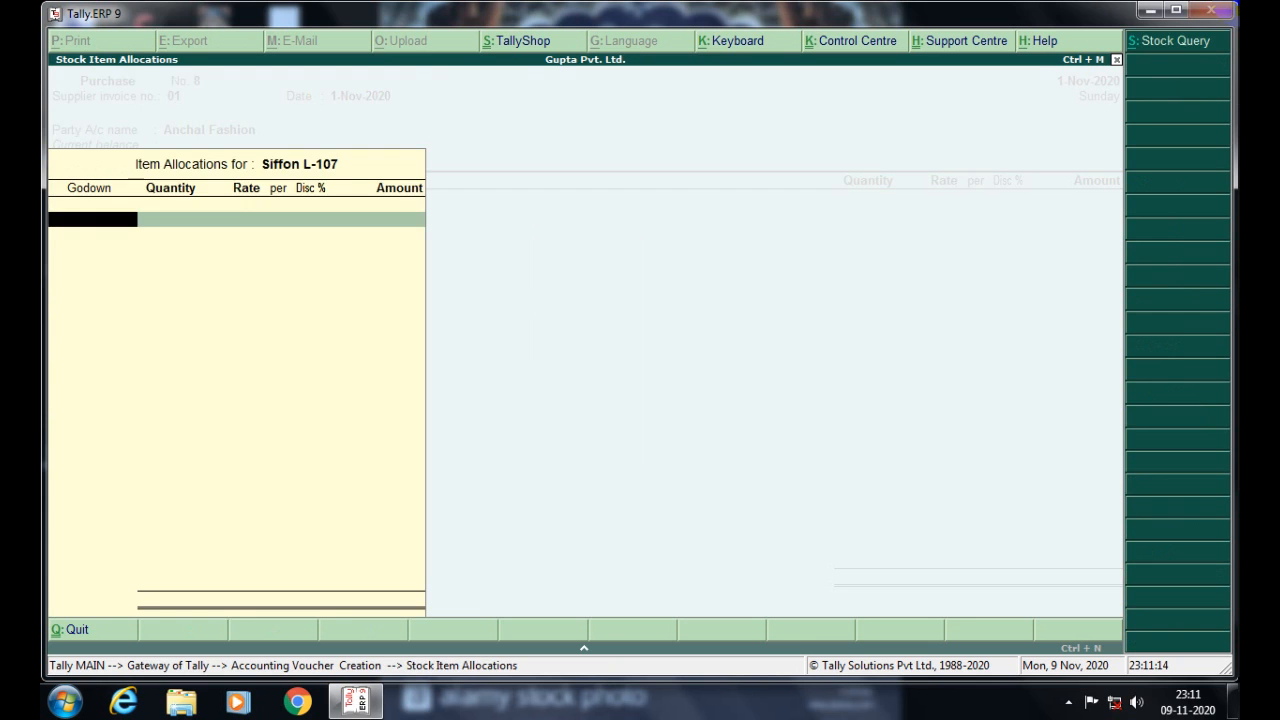
pyautogui.press('Return')
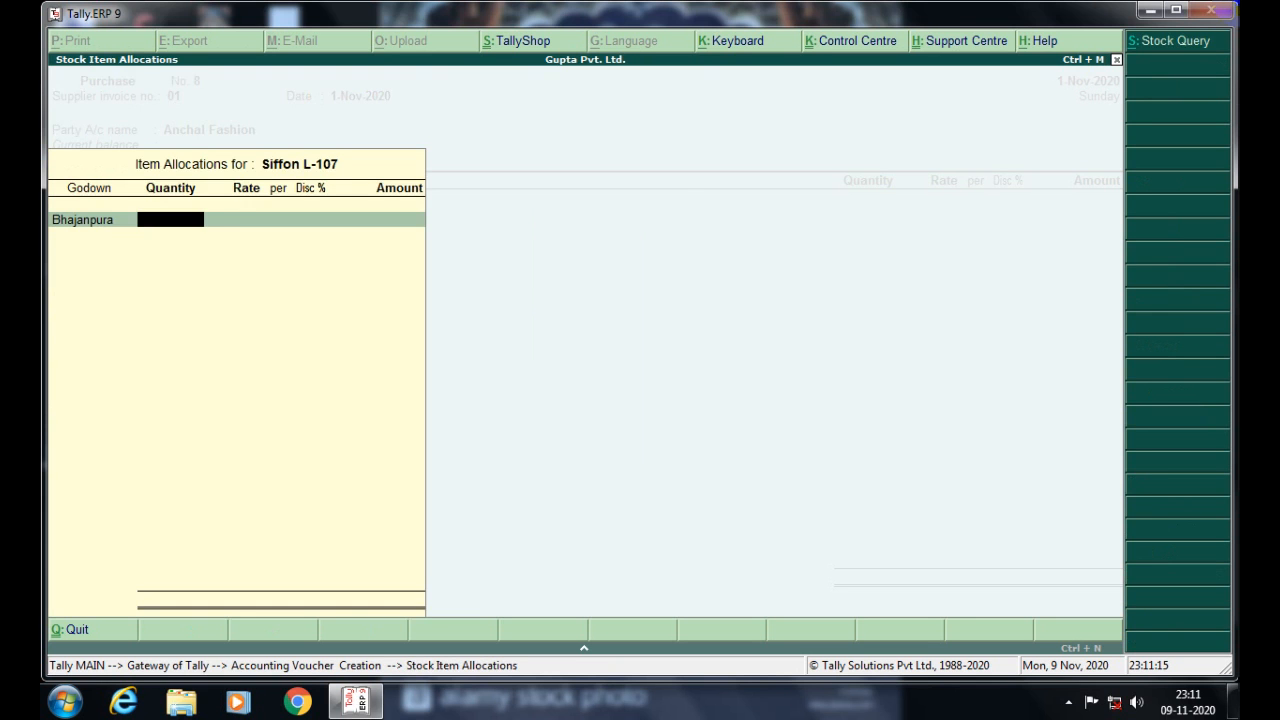
pyautogui.press('Return')
pyautogui.press('BackSpace')
pyautogui.write('0')
pyautogui.press('BackSpace')
pyautogui.write('5168')
pyautogui.press('Return')
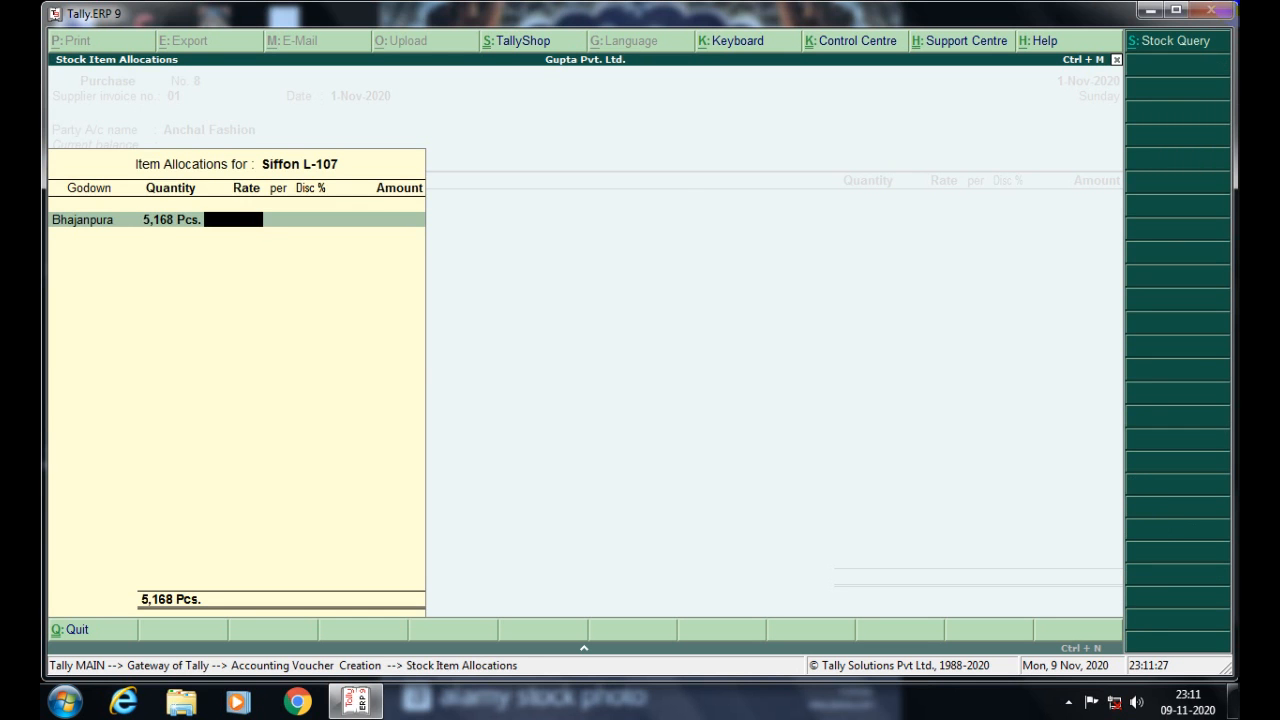
pyautogui.press('BackSpace')
pyautogui.press('BackSpace')
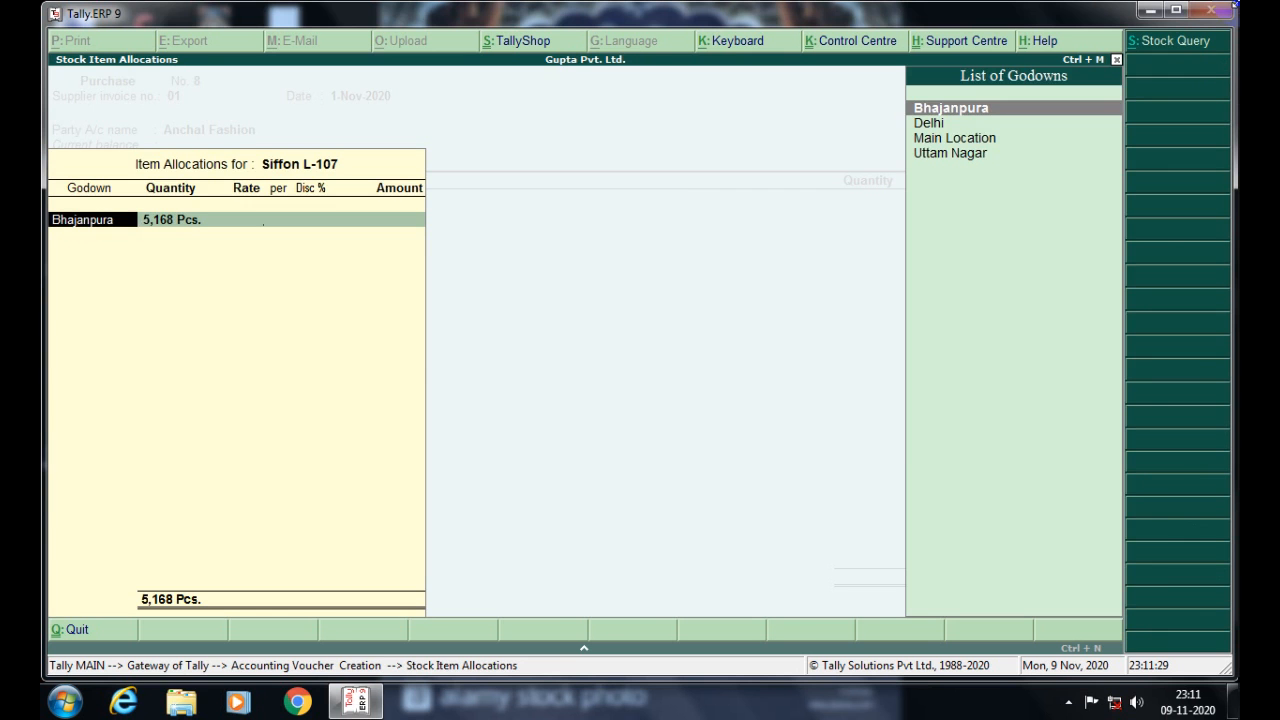
pyautogui.press('Escape')
pyautogui.press('Escape')
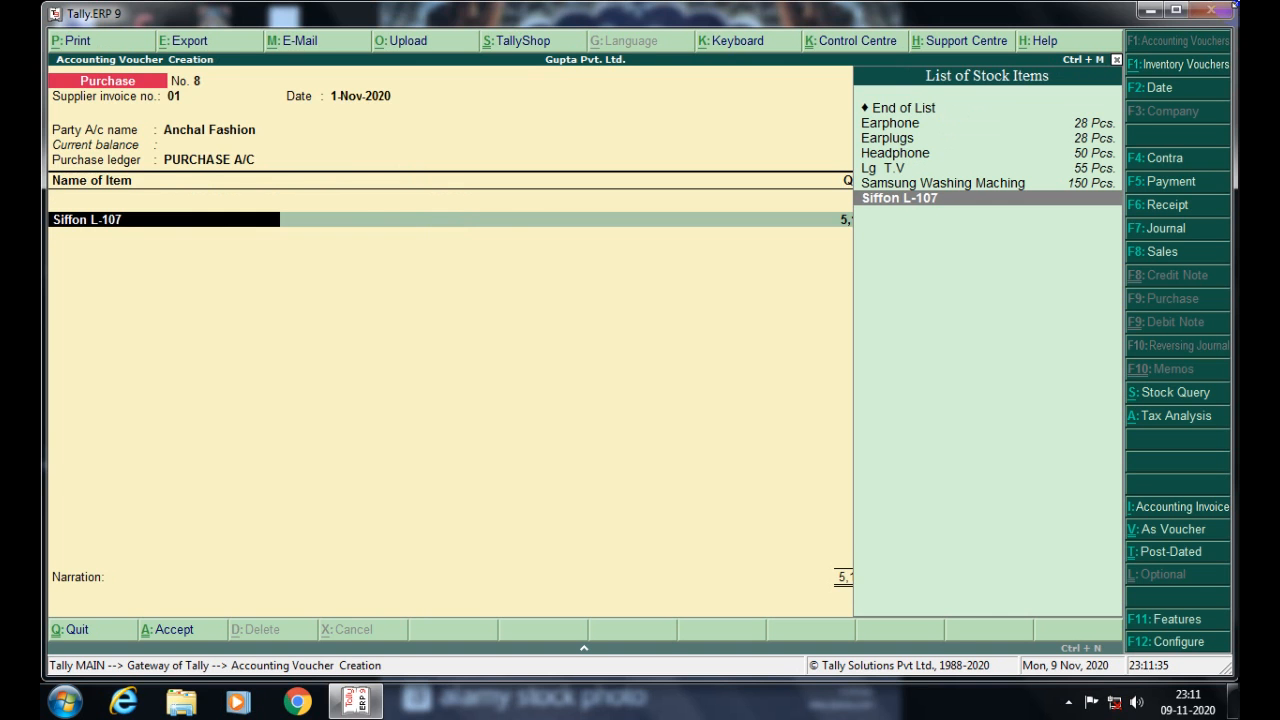
# - Alter Siffon L-107 and begin a new unit with quantity code MTR-METERS
pyautogui.hotkey('ctrl', 'Return')
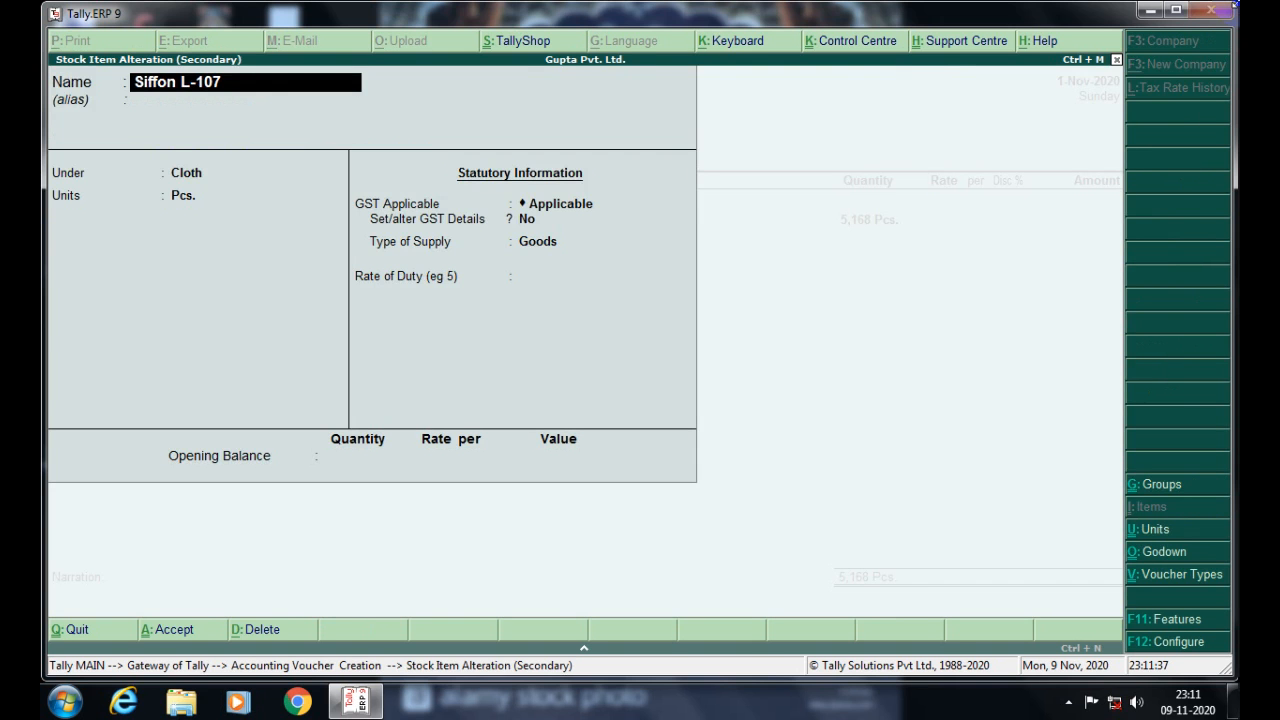
pyautogui.press('Return')
pyautogui.press('Return')
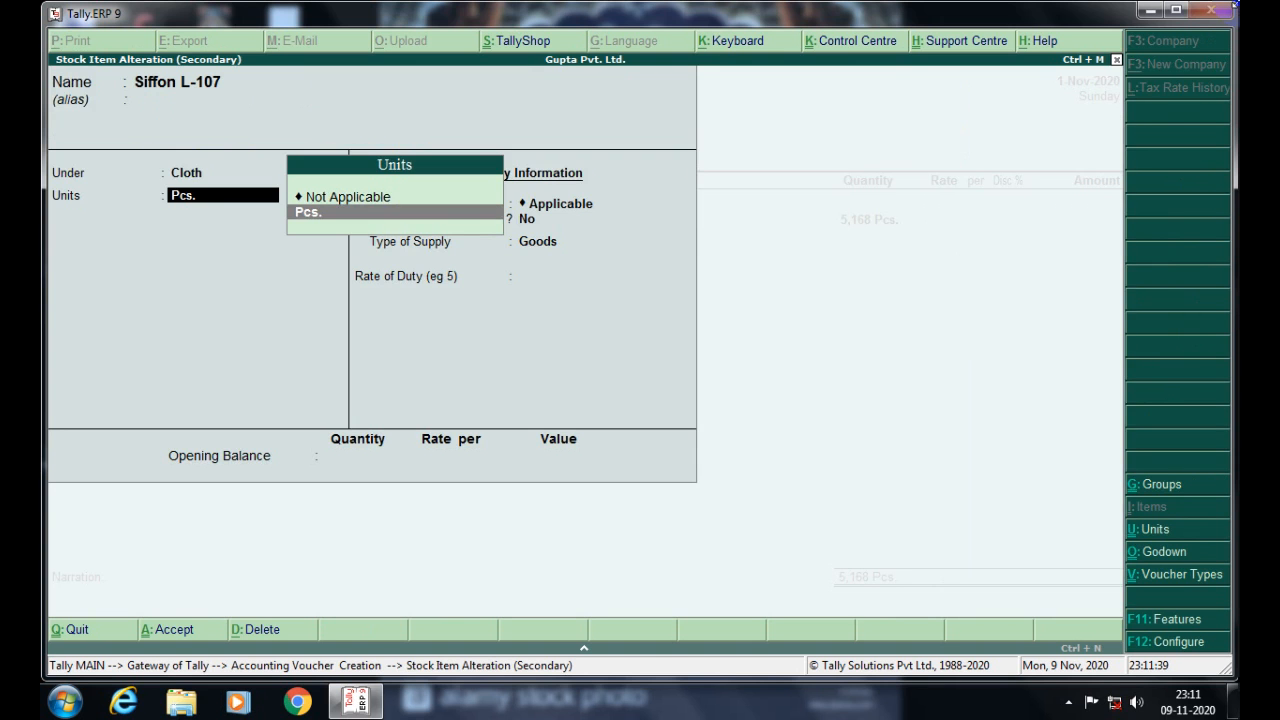
pyautogui.hotkey('alt', 'c')
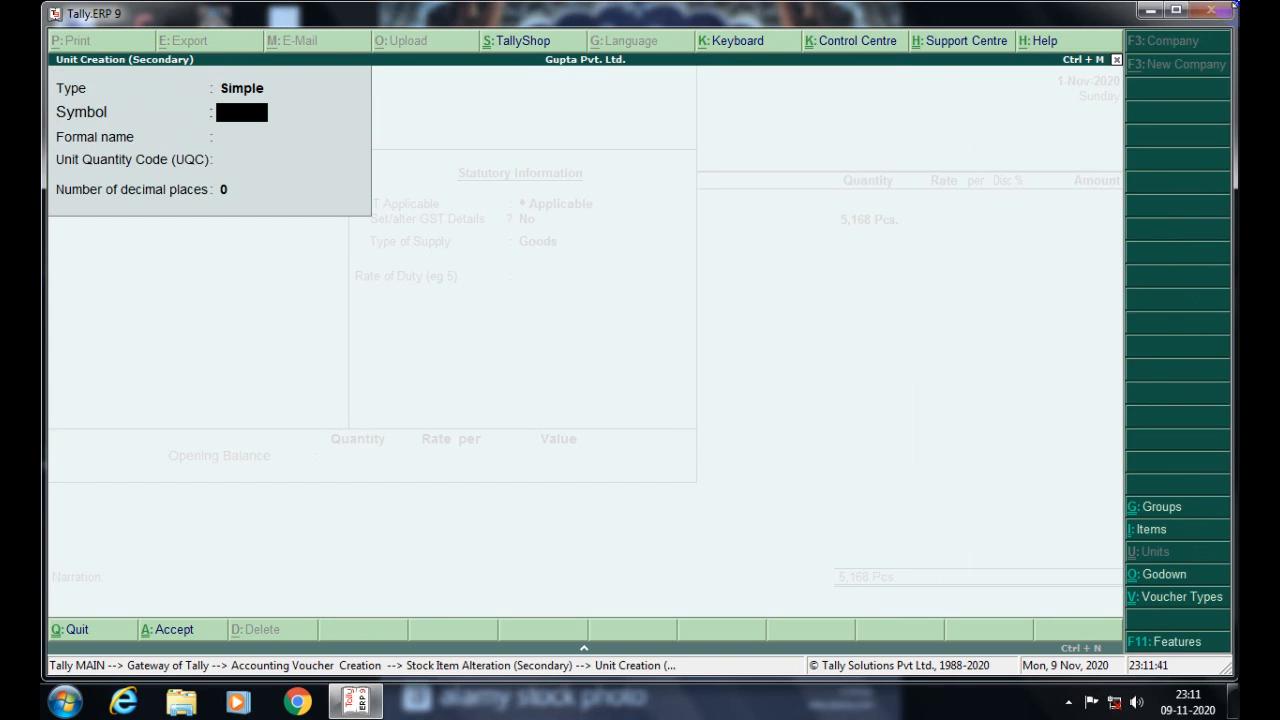
pyautogui.write('mts')
pyautogui.press('BackSpace')
pyautogui.press('BackSpace')
pyautogui.press('BackSpace')
pyautogui.write('MTS')
pyautogui.press('Return')
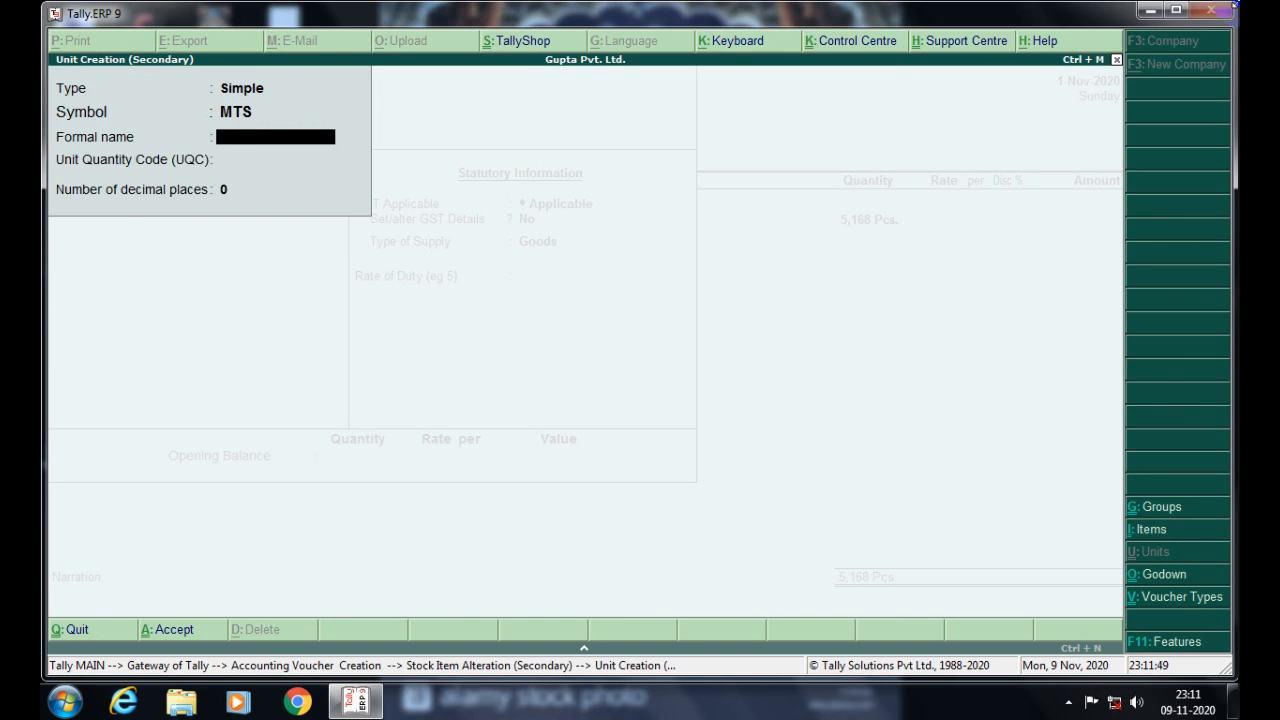
pyautogui.press('Return')
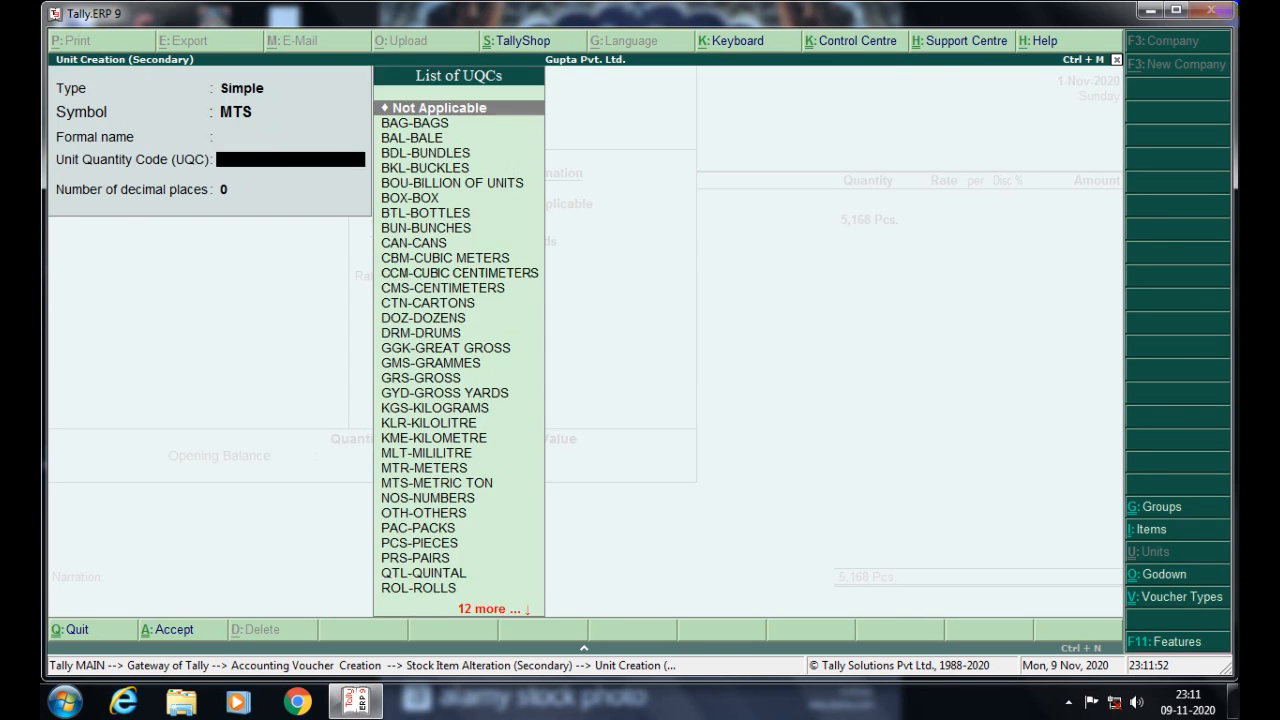
pyautogui.write('m')
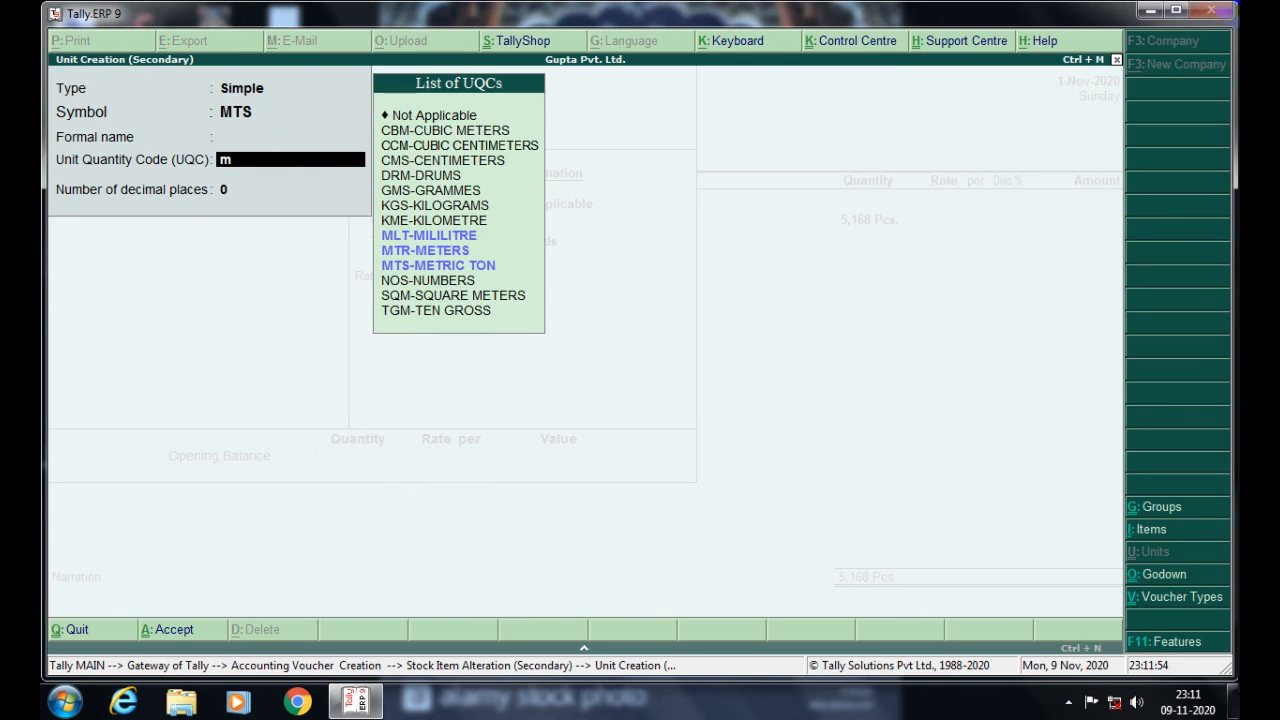
pyautogui.write('tr')
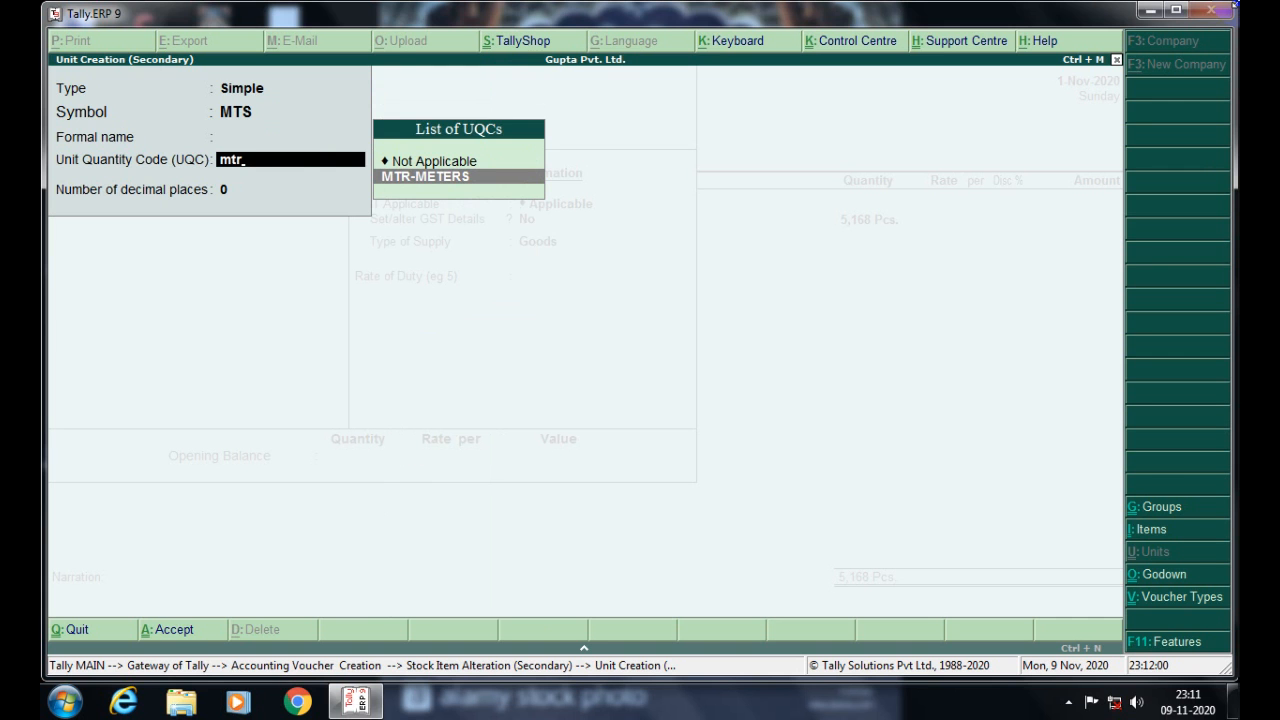
pyautogui.press('Return')
# - Name the unit MTR with formal name Meters and save it as the item's unit
pyautogui.press('BackSpace')
pyautogui.press('BackSpace')
pyautogui.press('BackSpace')
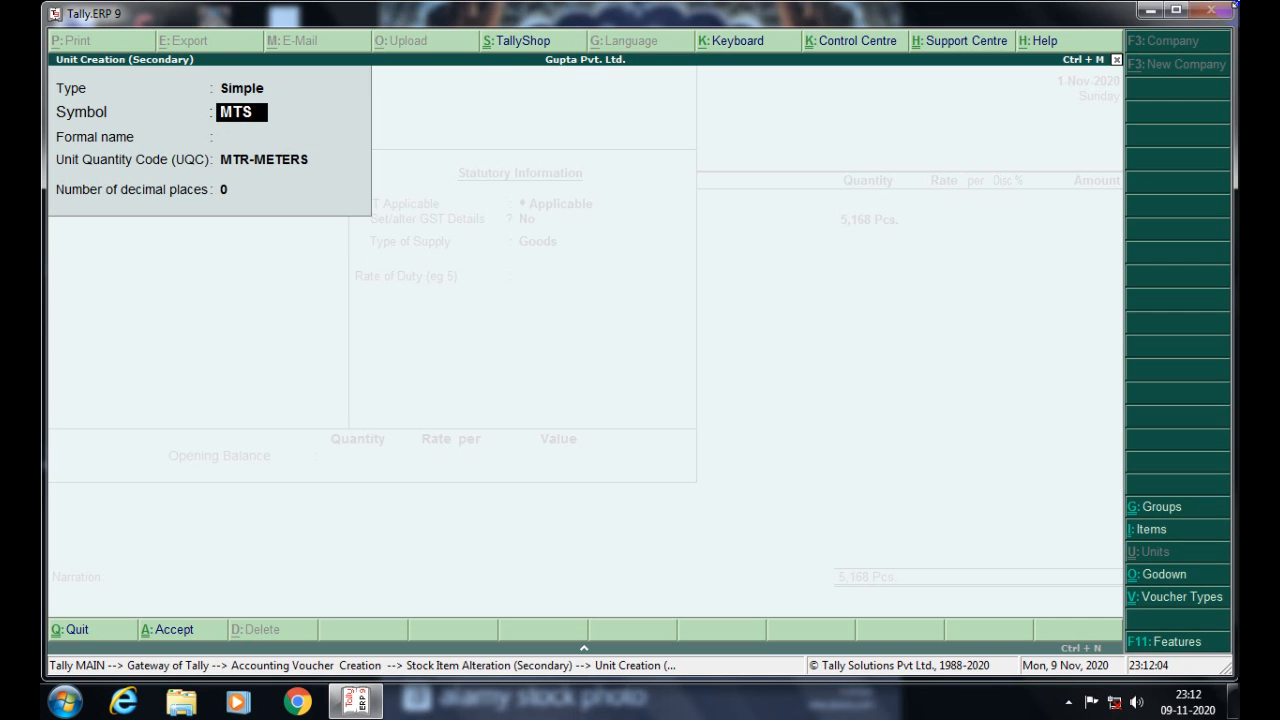
pyautogui.write('MTR')
pyautogui.press('Return')
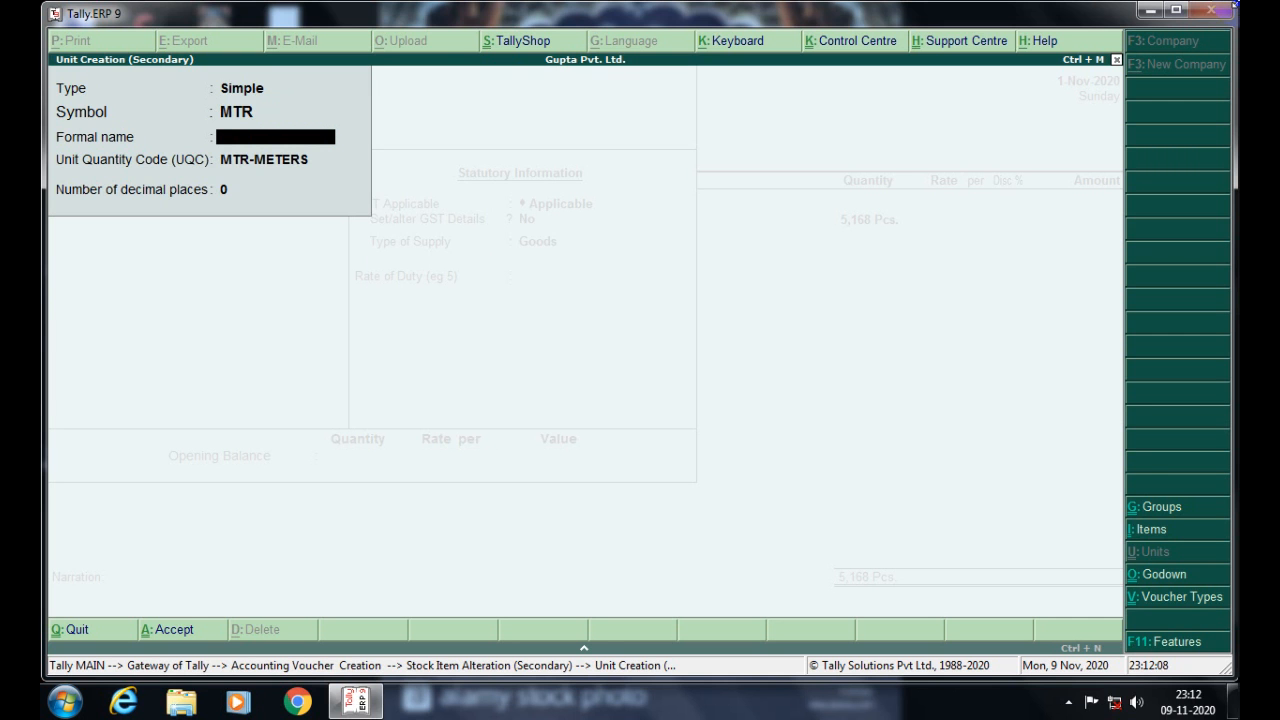
pyautogui.write('Meters')
pyautogui.press('Return')
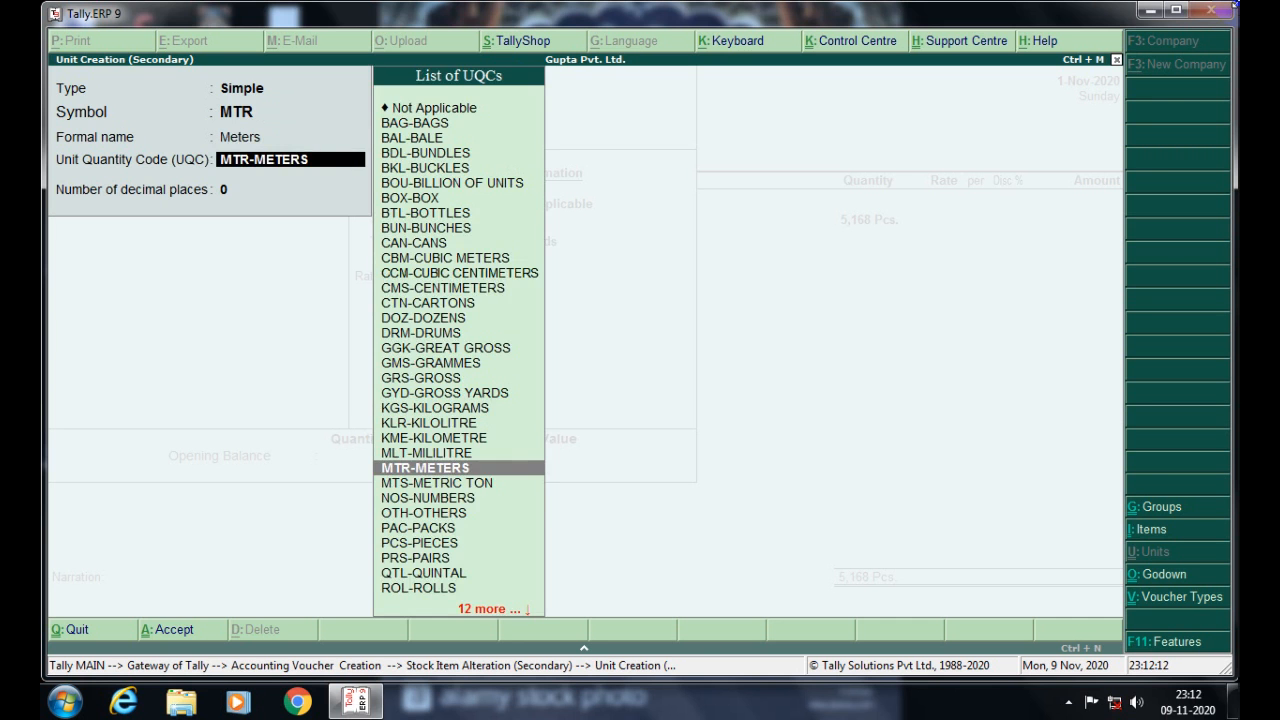
pyautogui.press('Return')
pyautogui.press('Return')
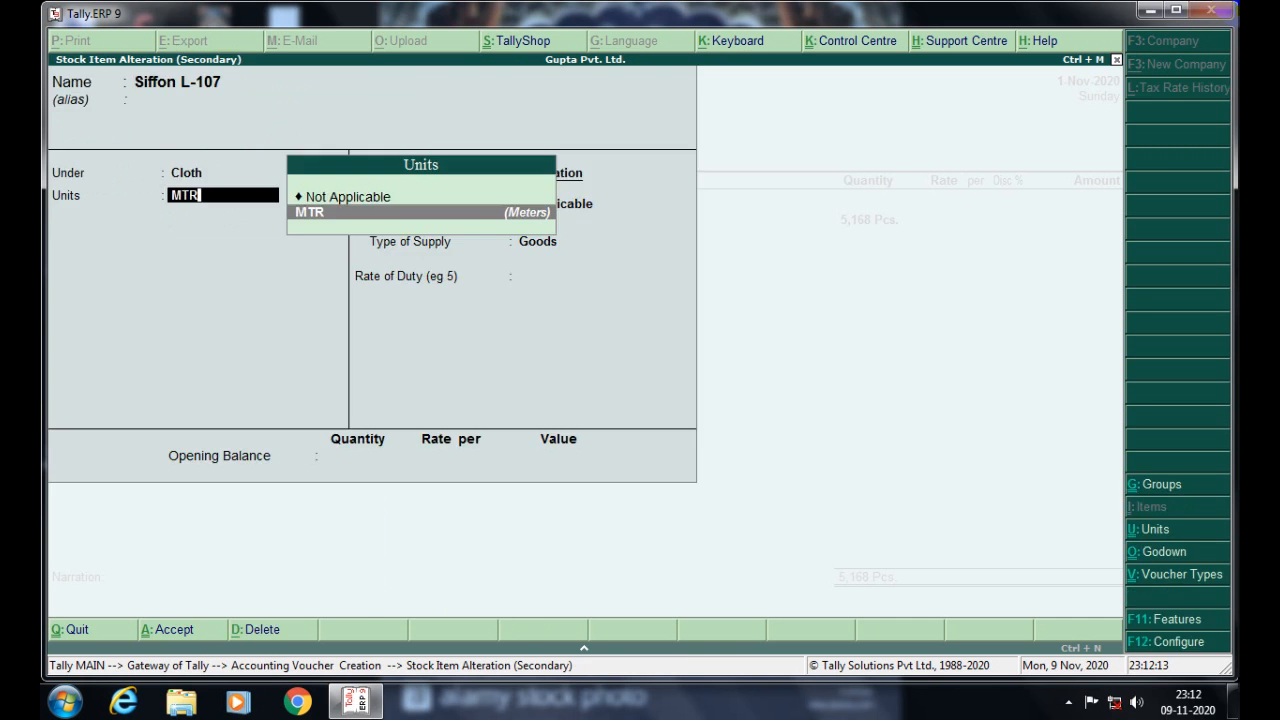
pyautogui.press('Return')
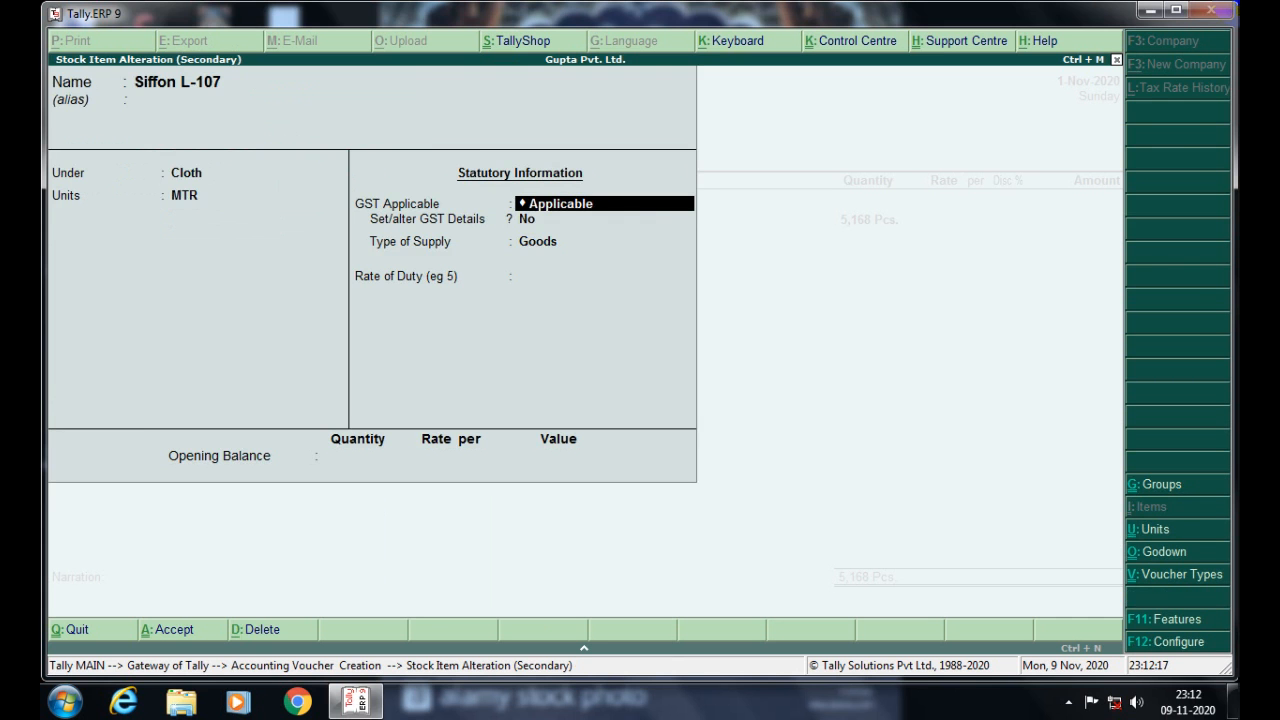
pyautogui.hotkey('ctrl', 'a')
pyautogui.press('Return')
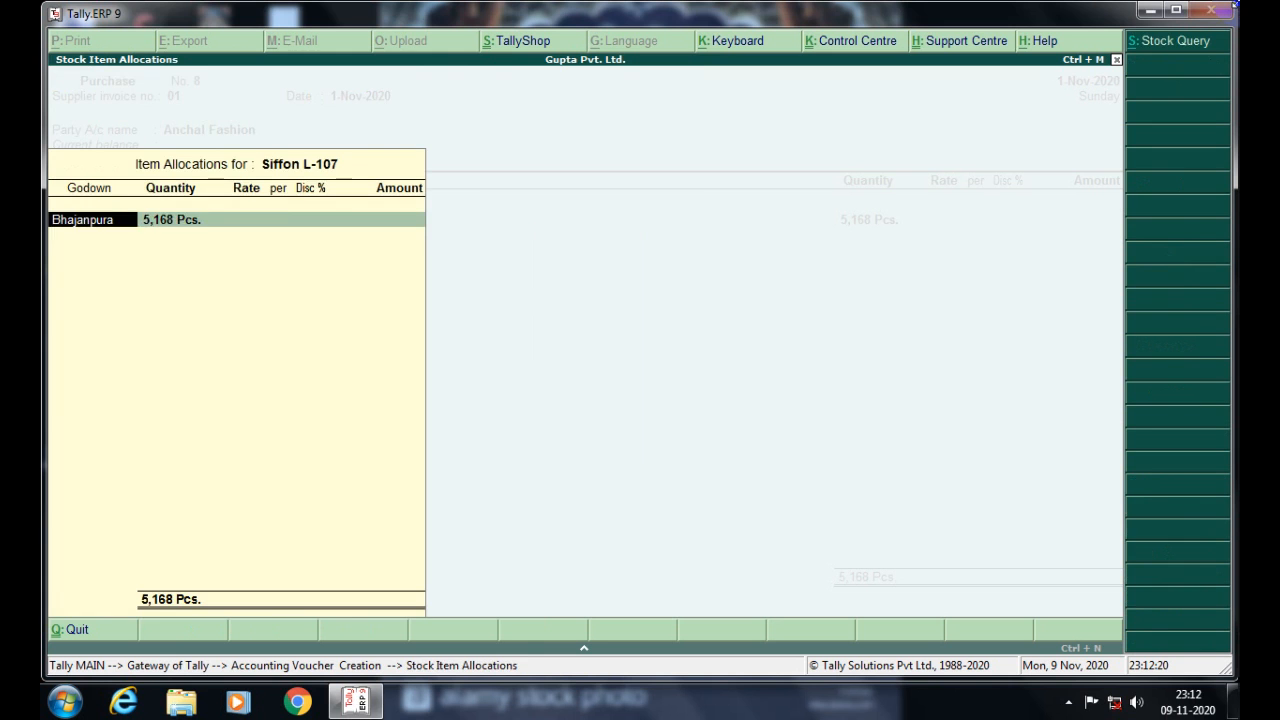
# - Enter Siffon L-107 as 5168 MTR at rate 27, amounting to 1,39,536.00
pyautogui.press('Return')
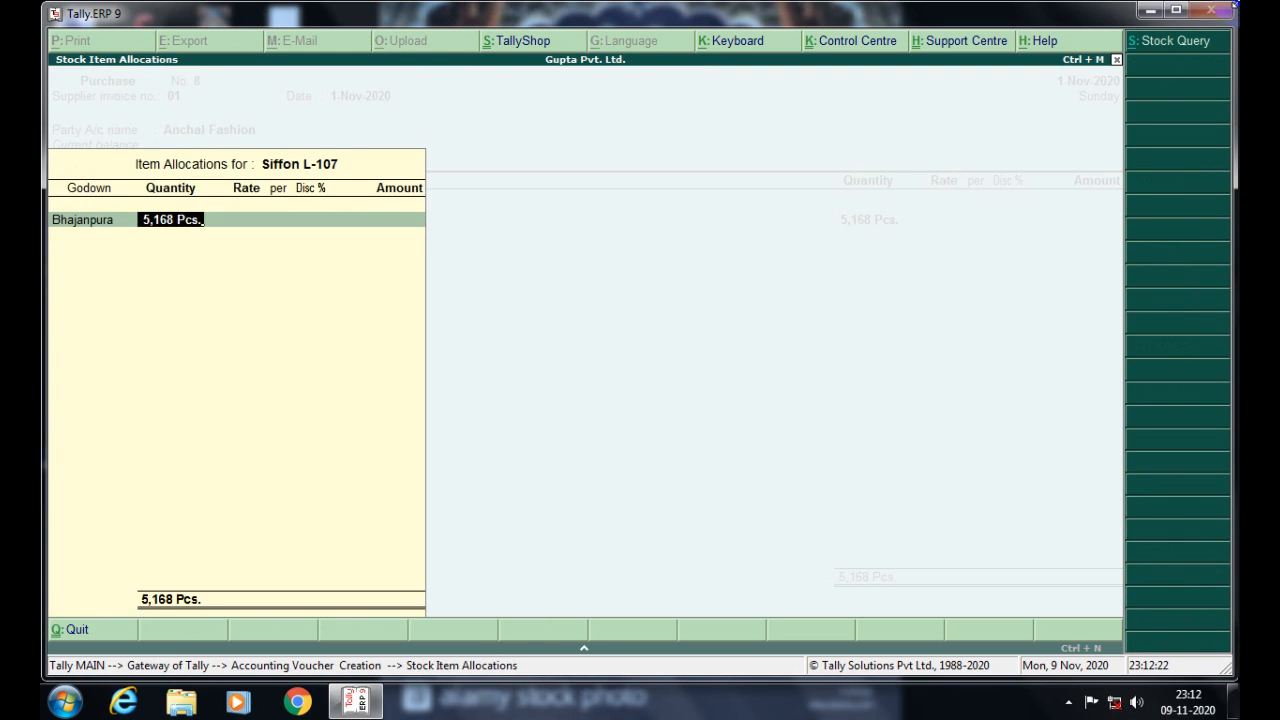
pyautogui.press('BackSpace')
pyautogui.press('BackSpace')
pyautogui.press('BackSpace')
pyautogui.press('BackSpace')
pyautogui.press('BackSpace')
pyautogui.write('mtr')
pyautogui.press('Return')
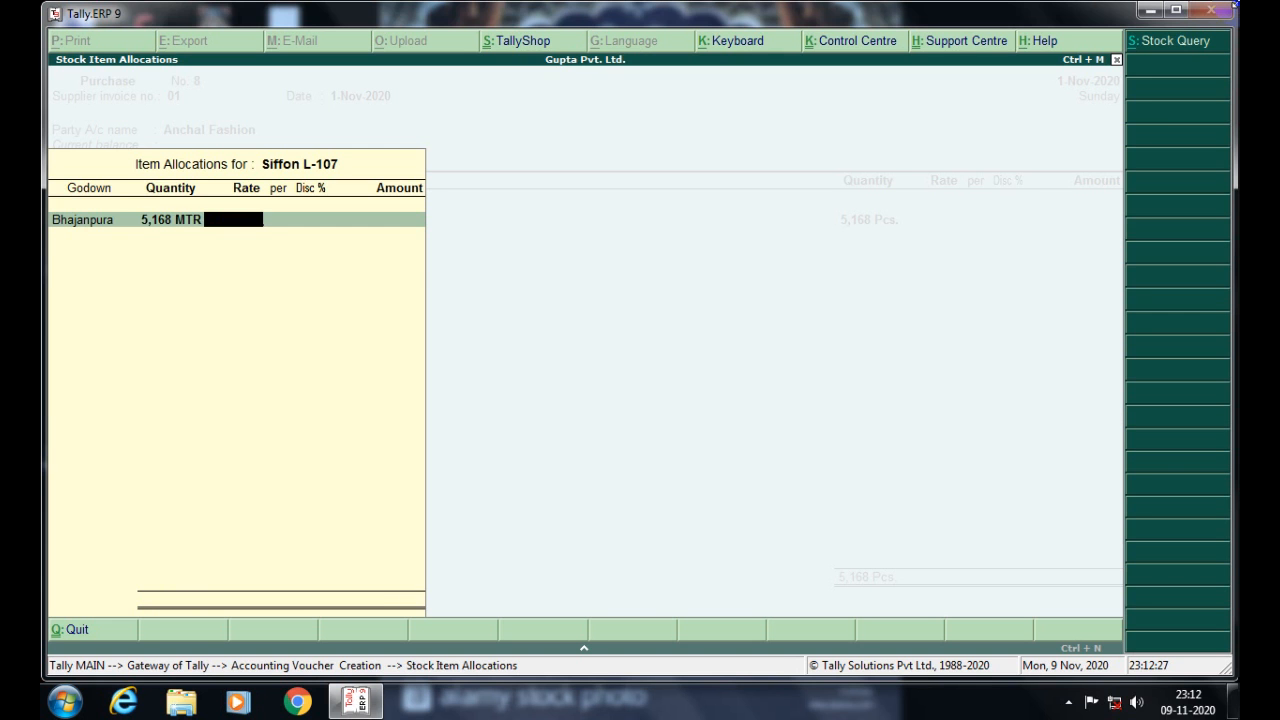
pyautogui.write('27')
pyautogui.press('Return')
pyautogui.press('Return')
pyautogui.press('Return')
pyautogui.press('Return')
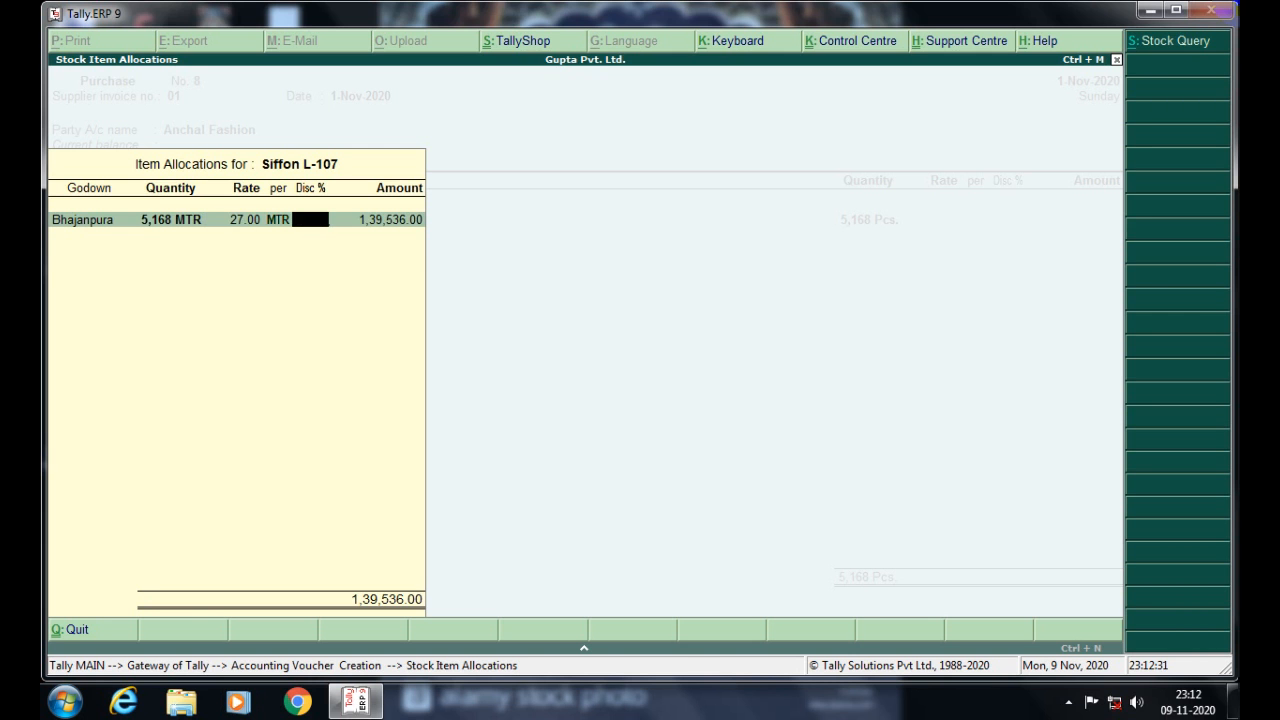
pyautogui.press('Return')
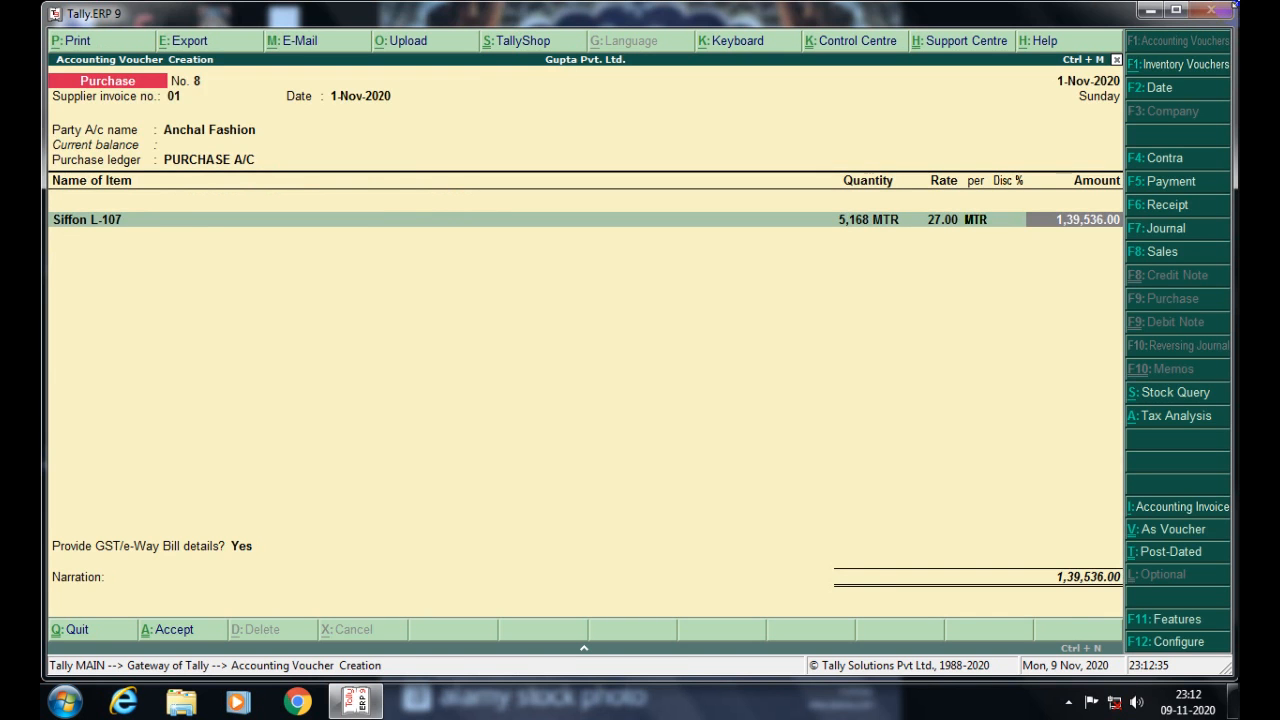
# - Add an IGST ledger line of 6,976.80 below Siffon L-107, bringing the total to 1,46,512.80
pyautogui.press('Return')
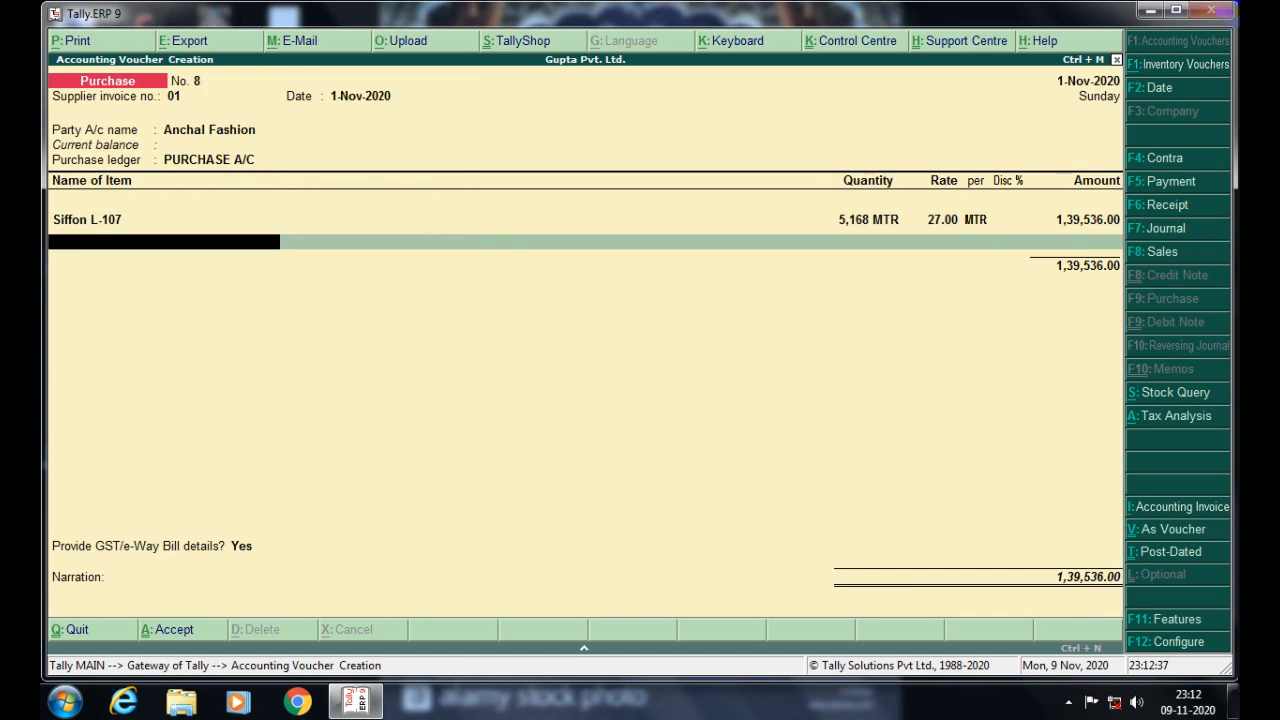
pyautogui.press('Return')
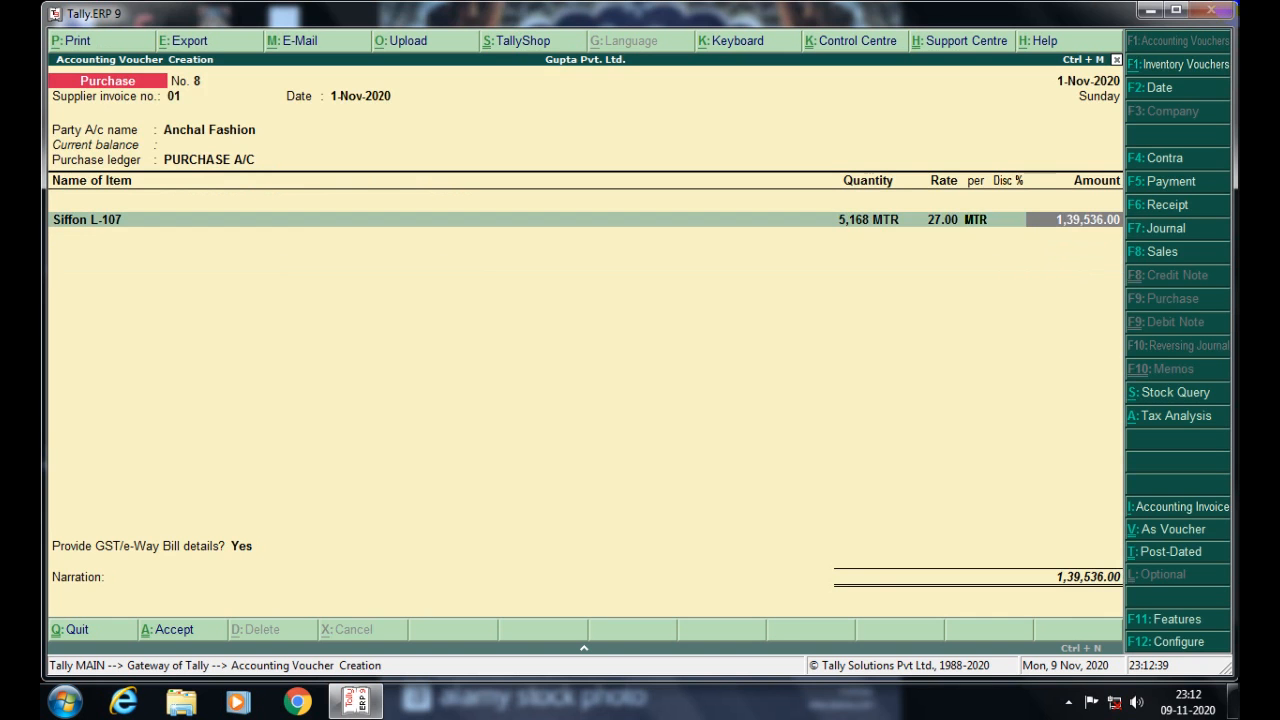
pyautogui.press('BackSpace')
pyautogui.press('Return')
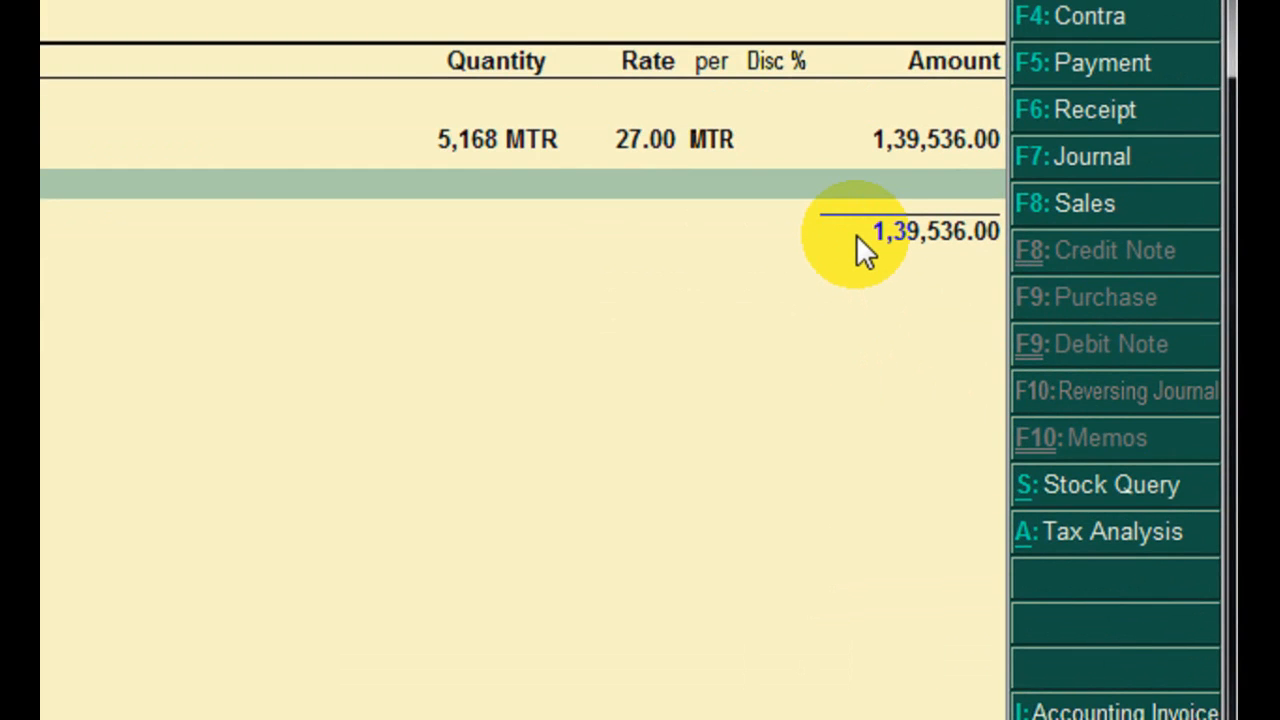
pyautogui.press('Return')
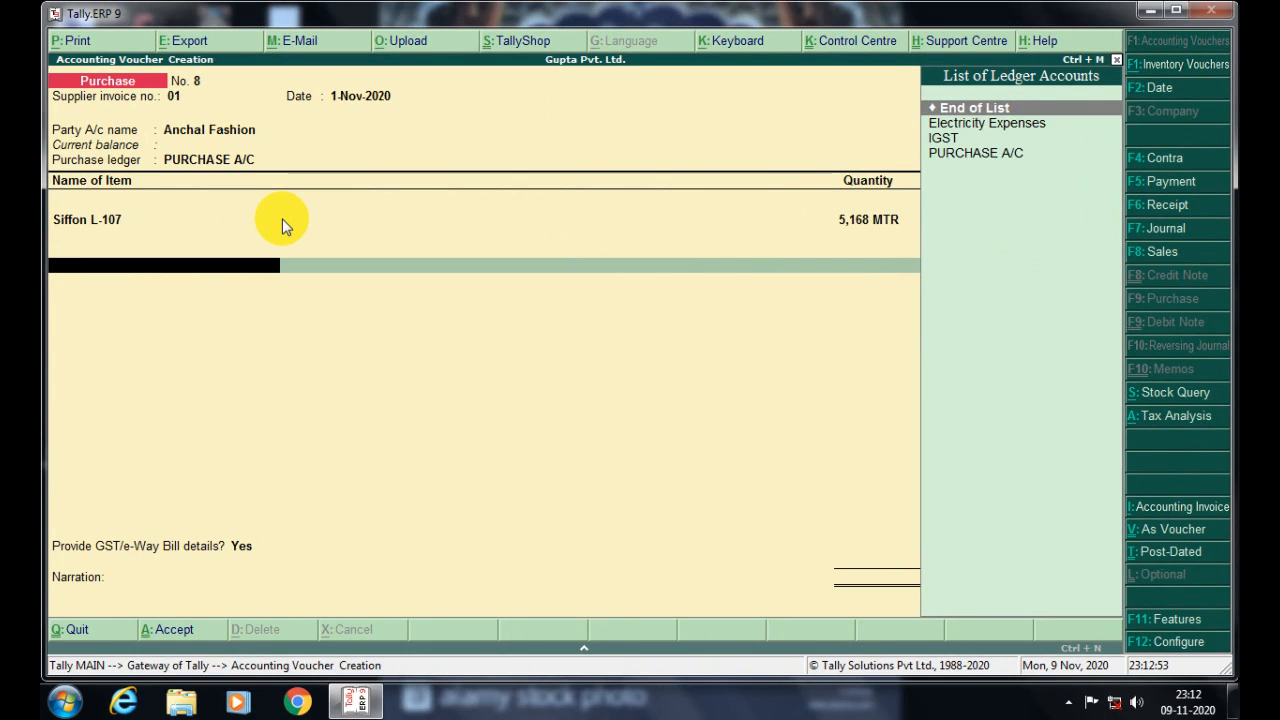
pyautogui.press('Down')
pyautogui.press('Down')
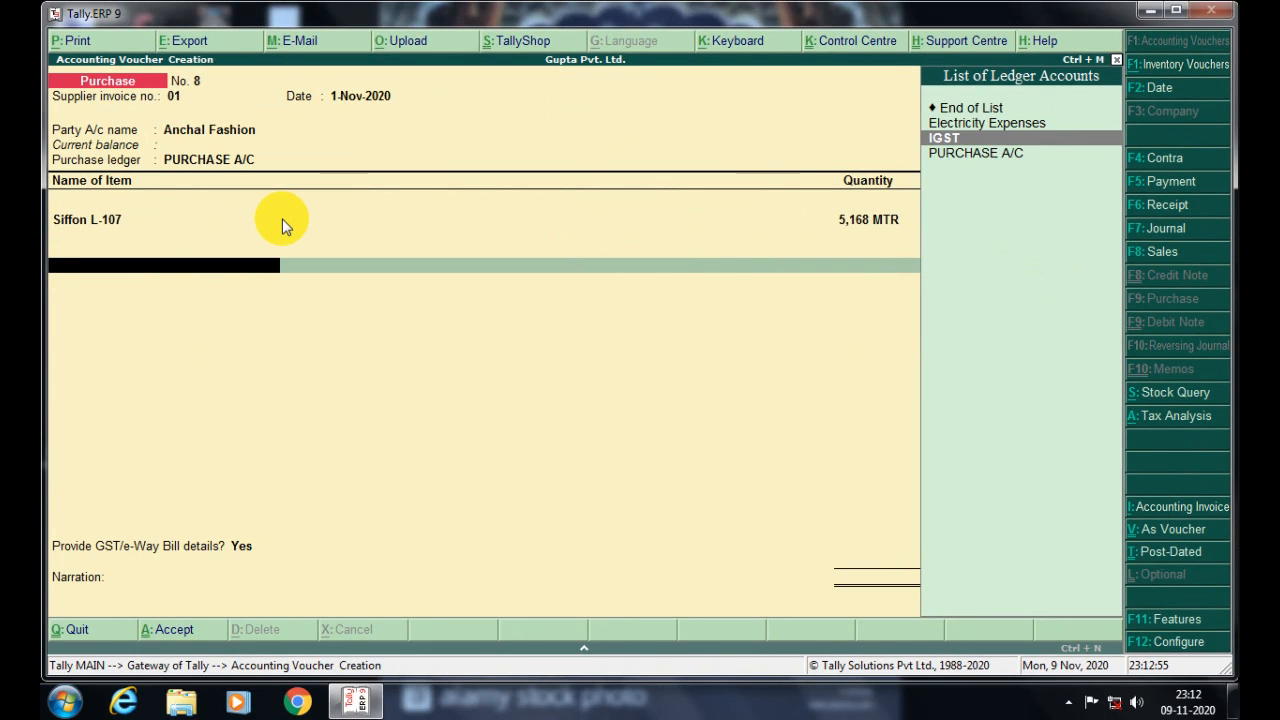
pyautogui.press('Return')
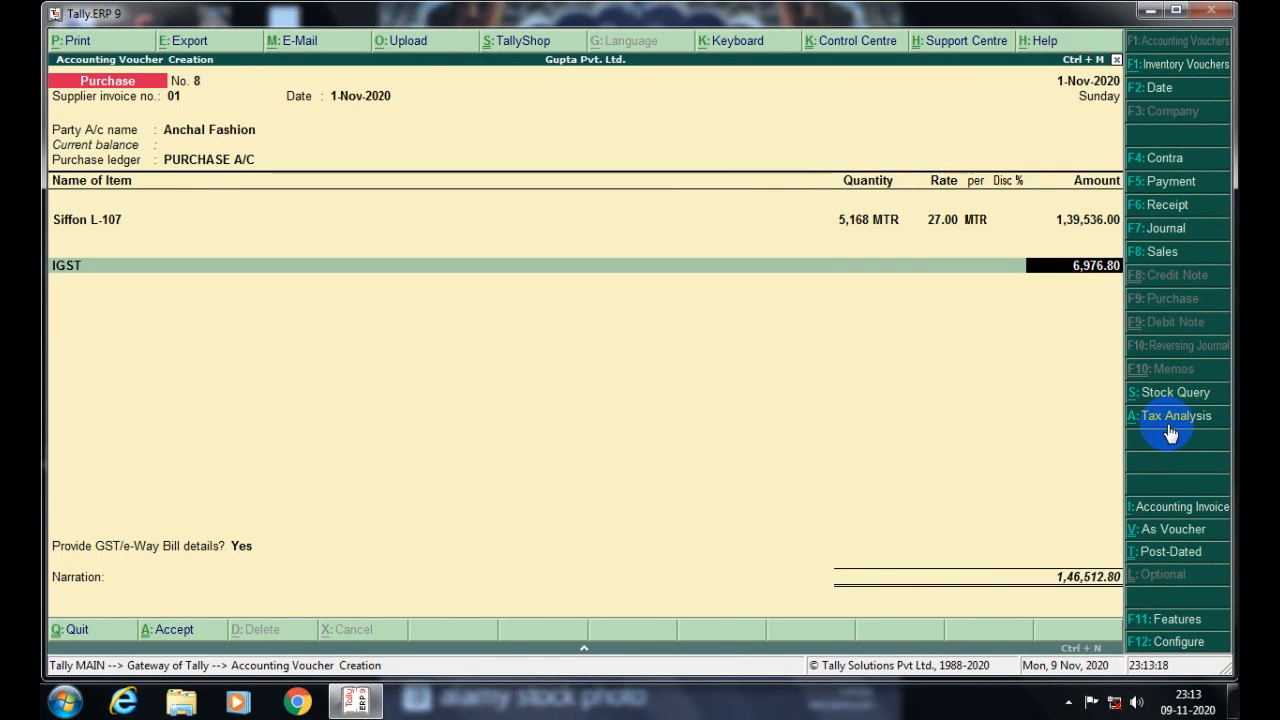
pyautogui.click(1170, 426)
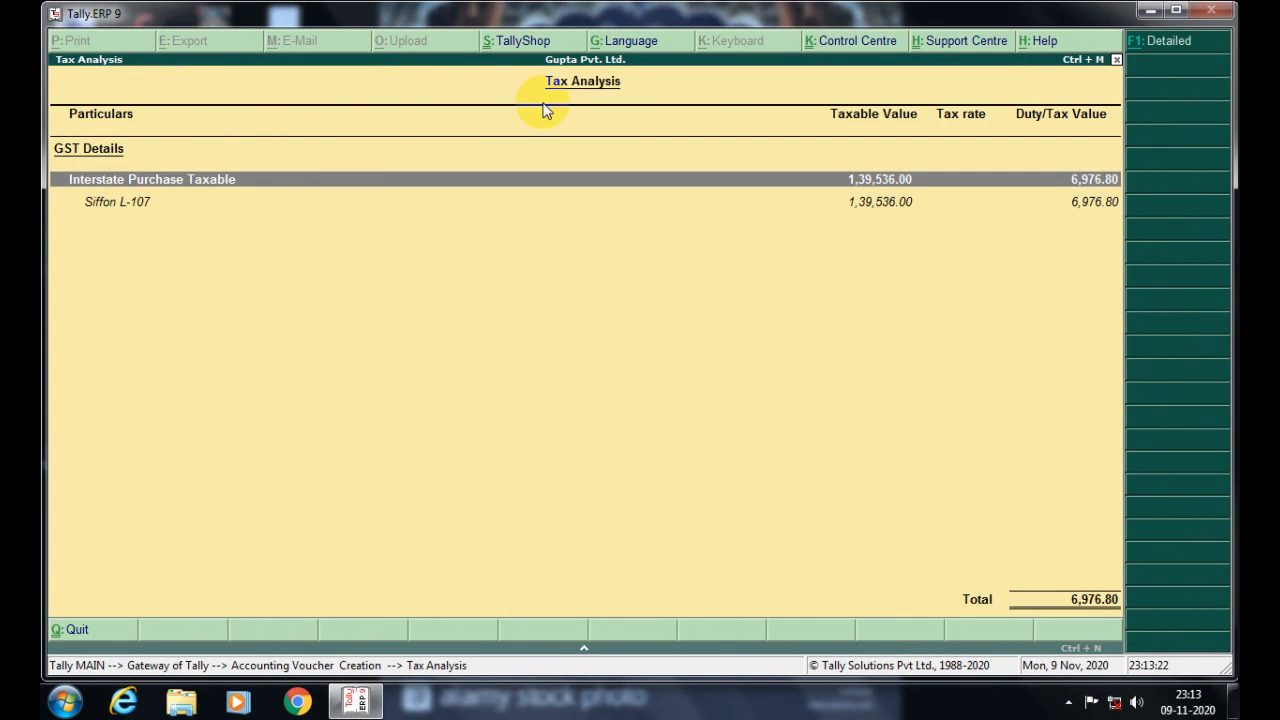
pyautogui.click(122, 203)
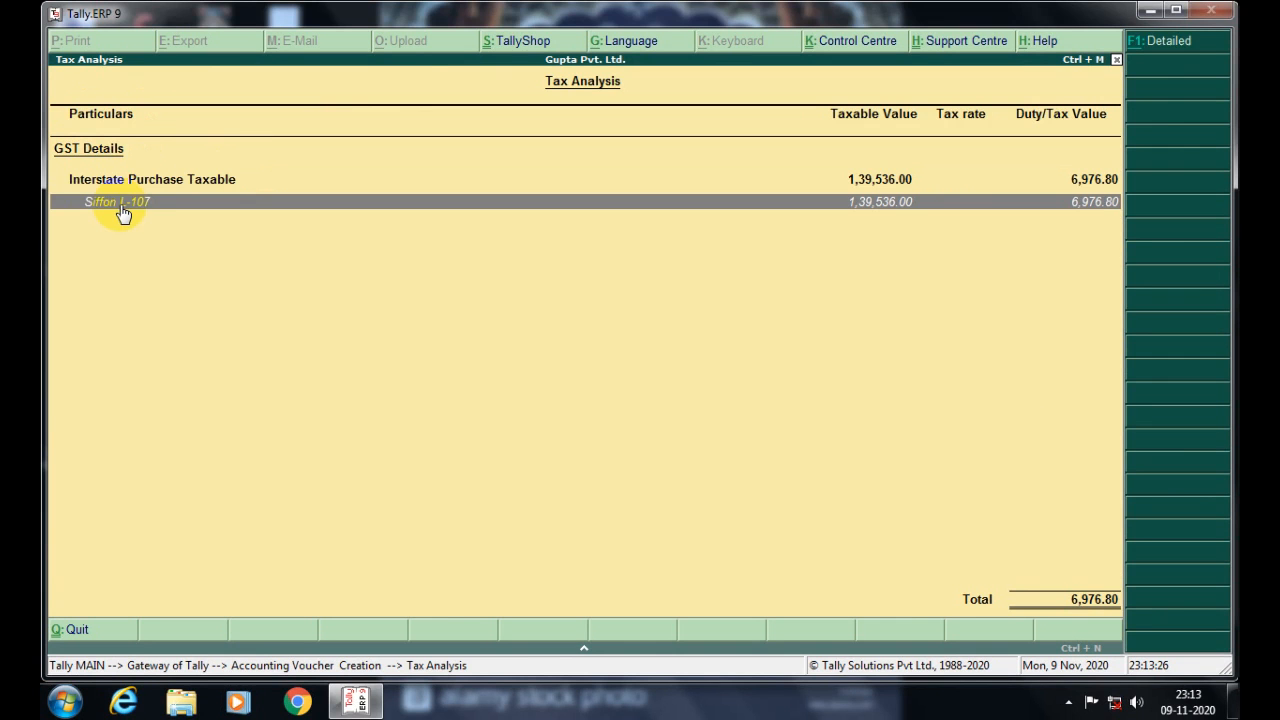
pyautogui.hotkey('alt', 'F1')
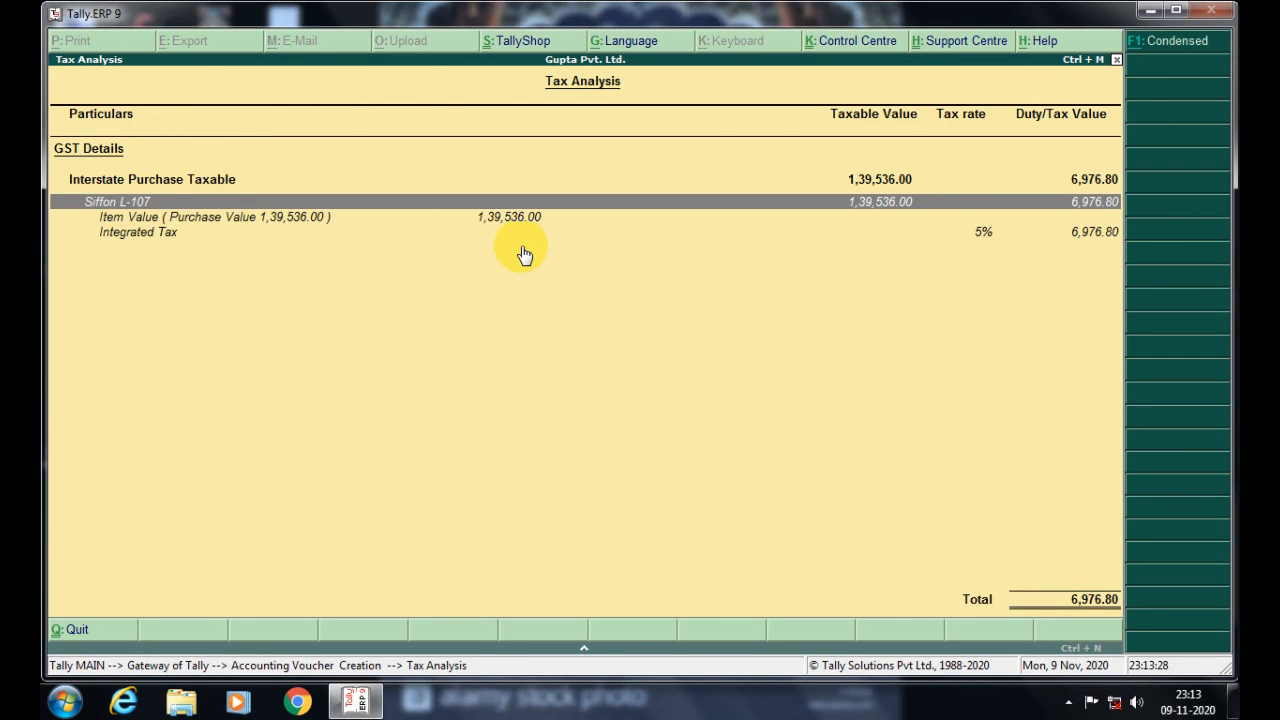
pyautogui.click(162, 233)
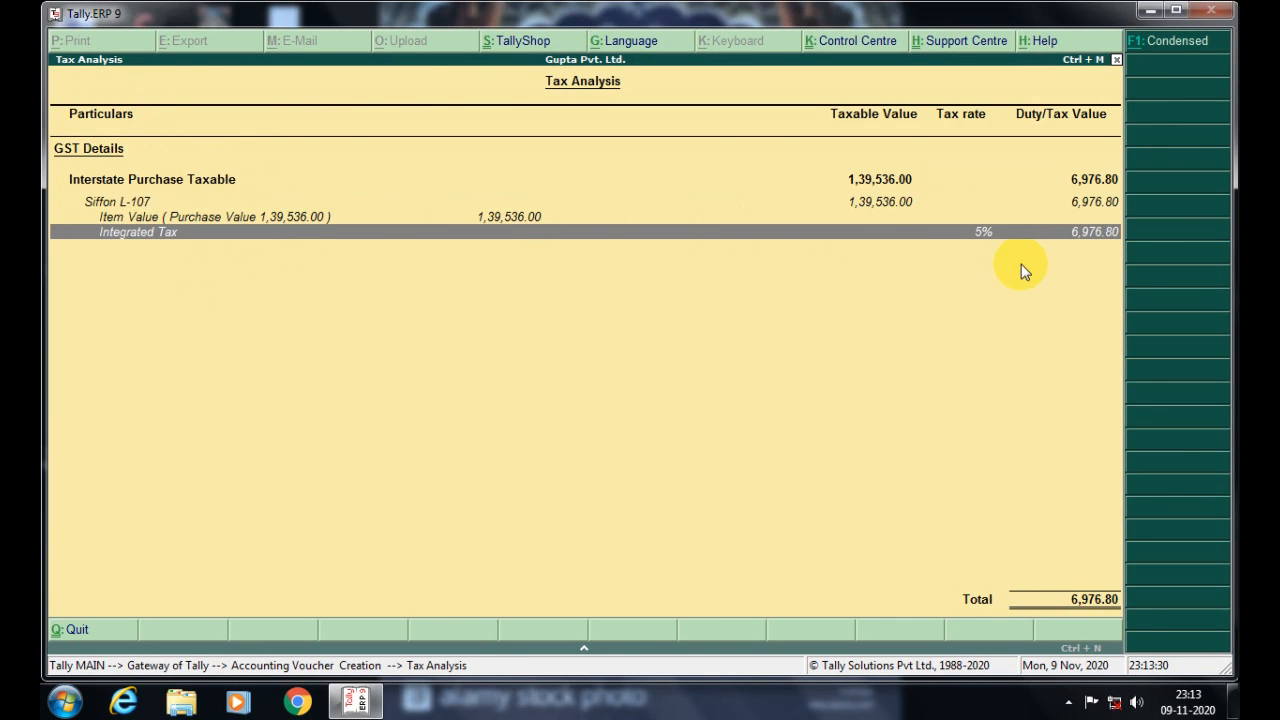
pyautogui.press('Escape')
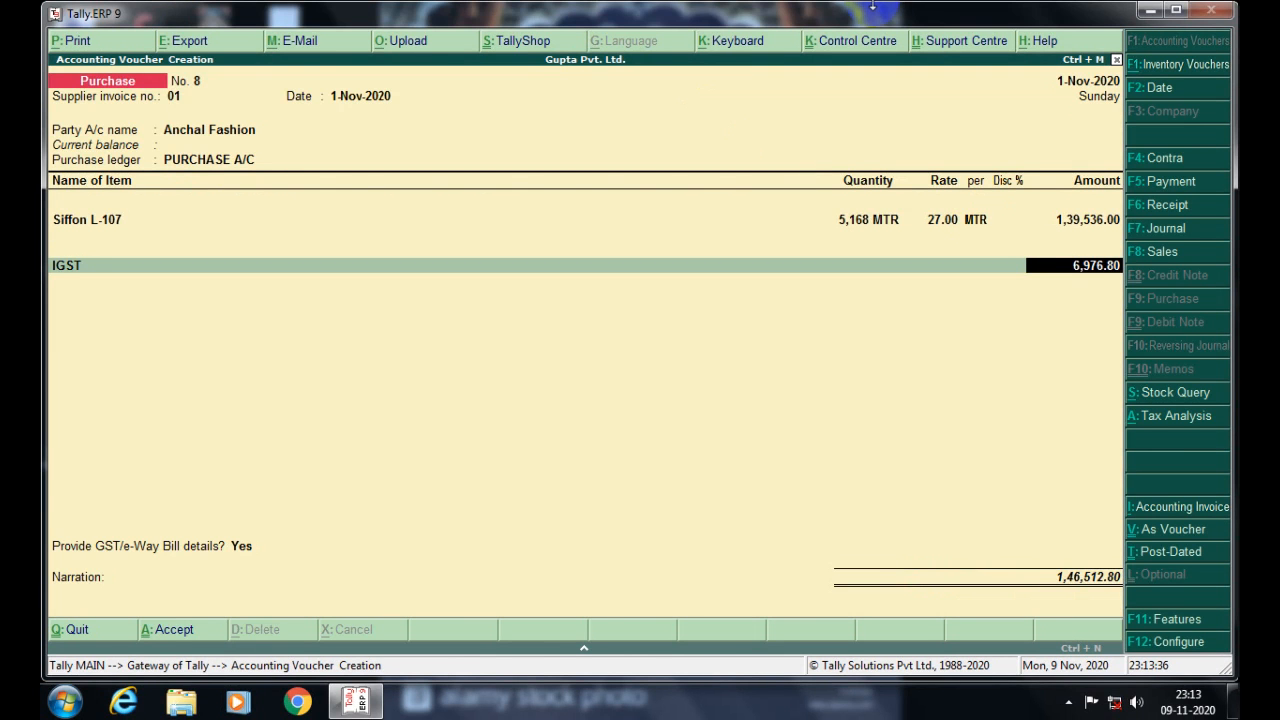
# - Accept the IGST amount and answer Yes to provide GST/e-Way Bill details
pyautogui.press('Return')
pyautogui.press('Return')
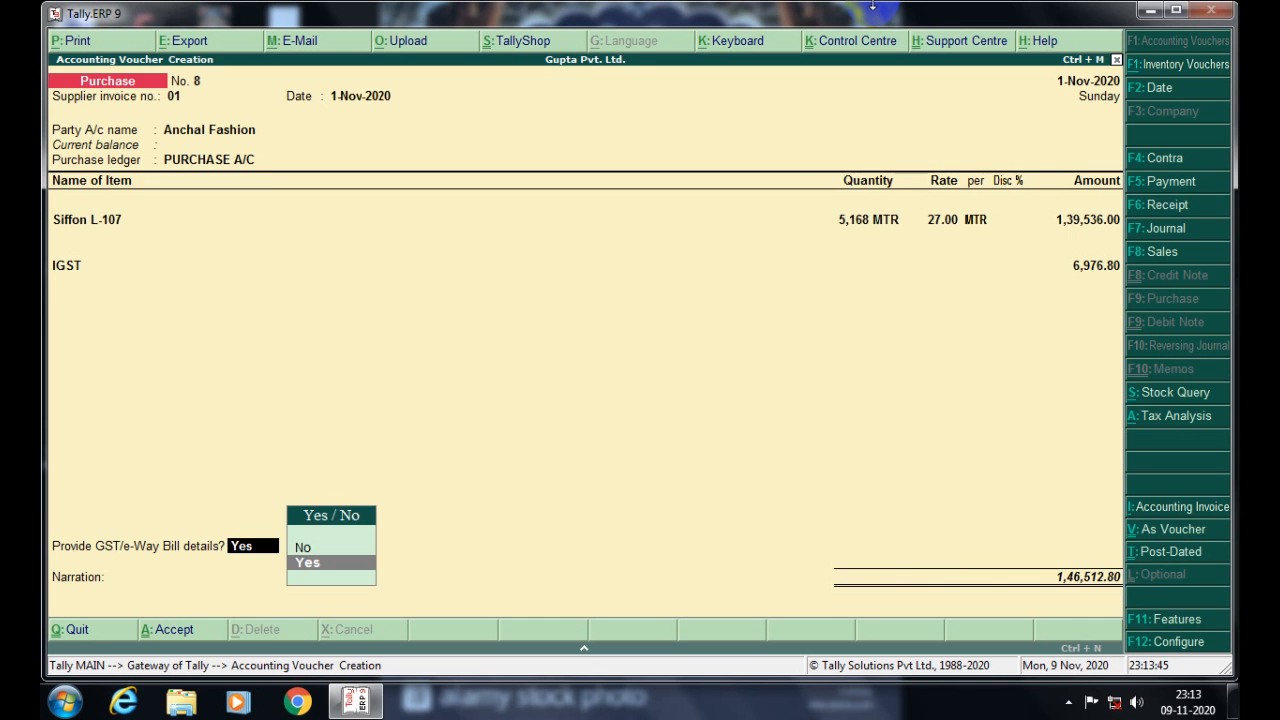
pyautogui.press('Return')
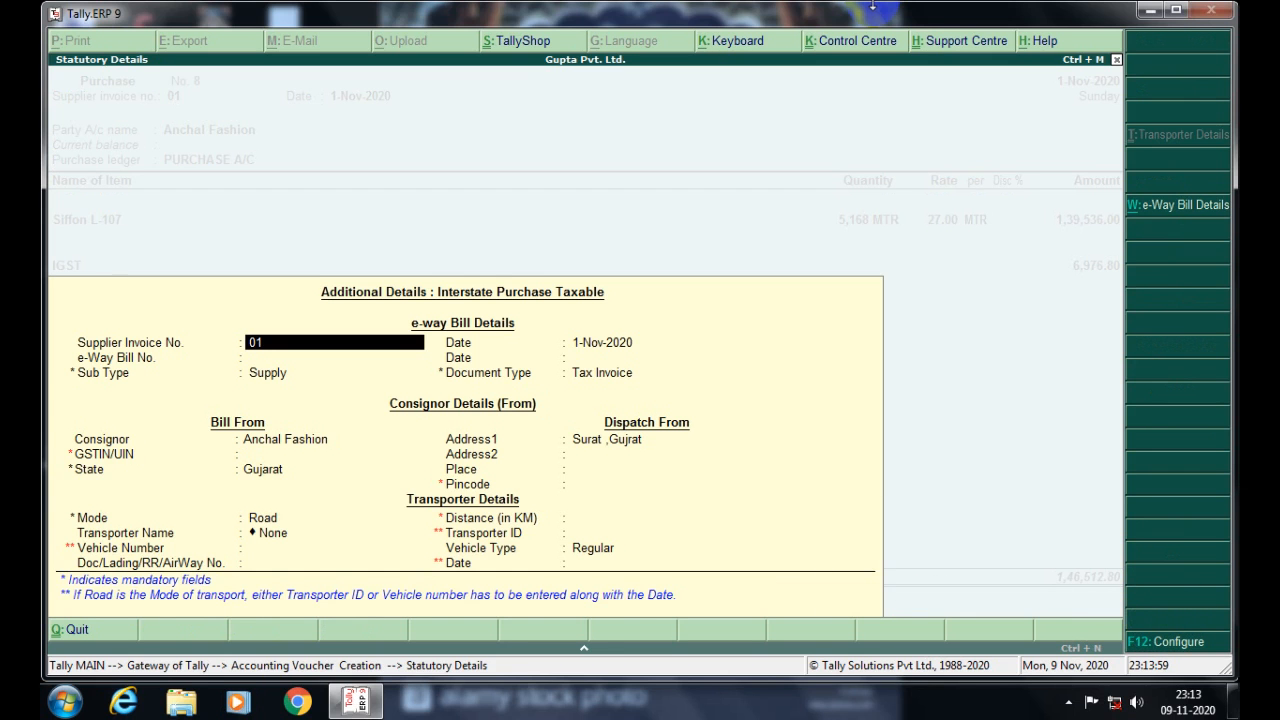
pyautogui.press('Return')
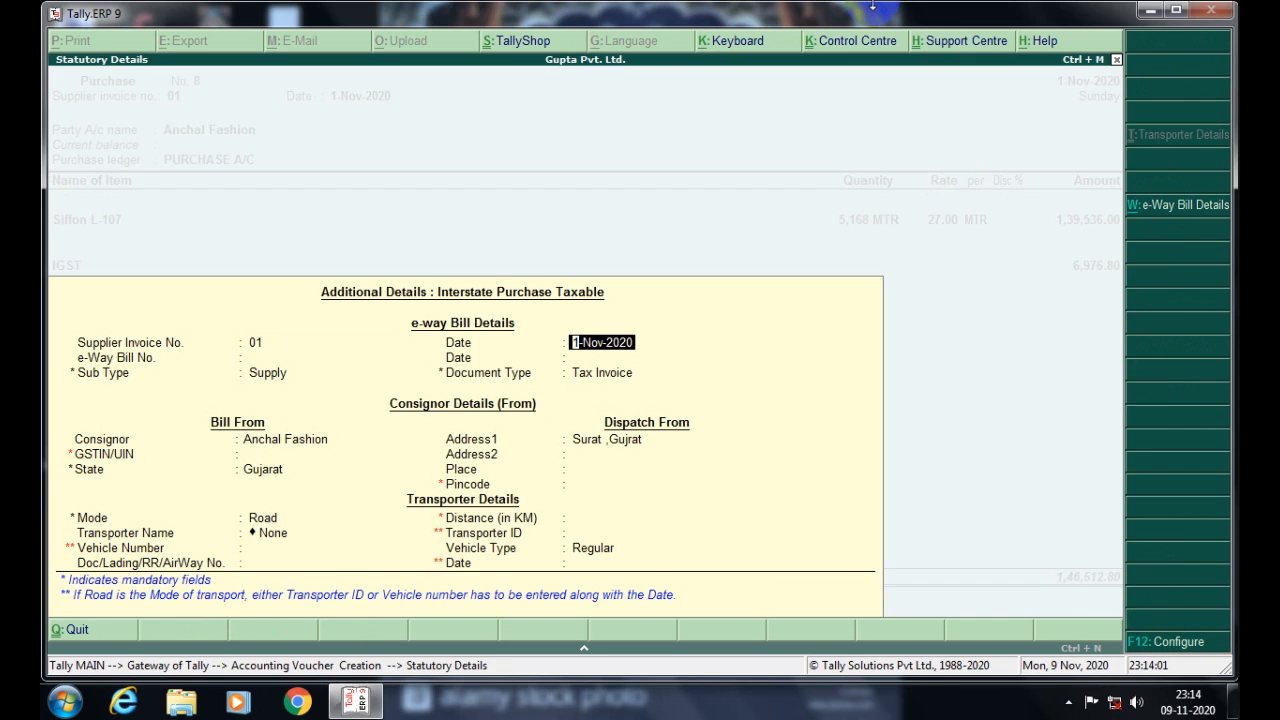
pyautogui.press('Return')
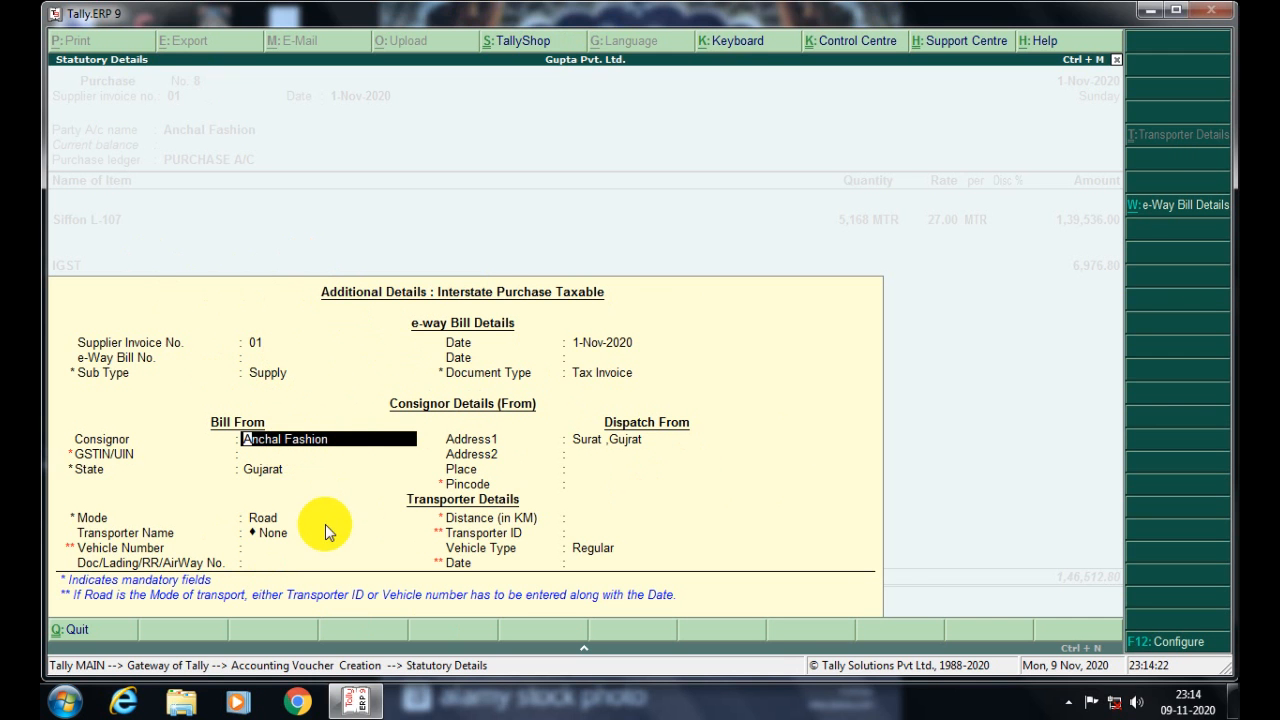
pyautogui.click(279, 514)
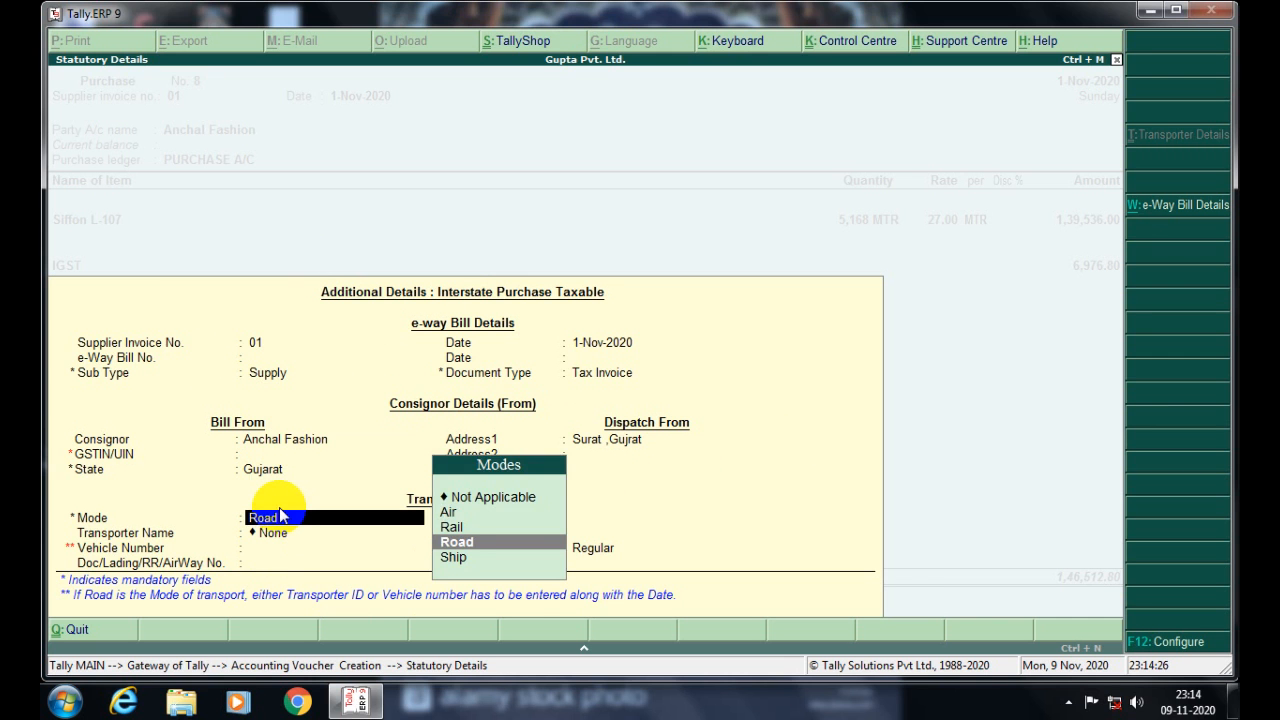
pyautogui.press('Up')
pyautogui.press('Up')
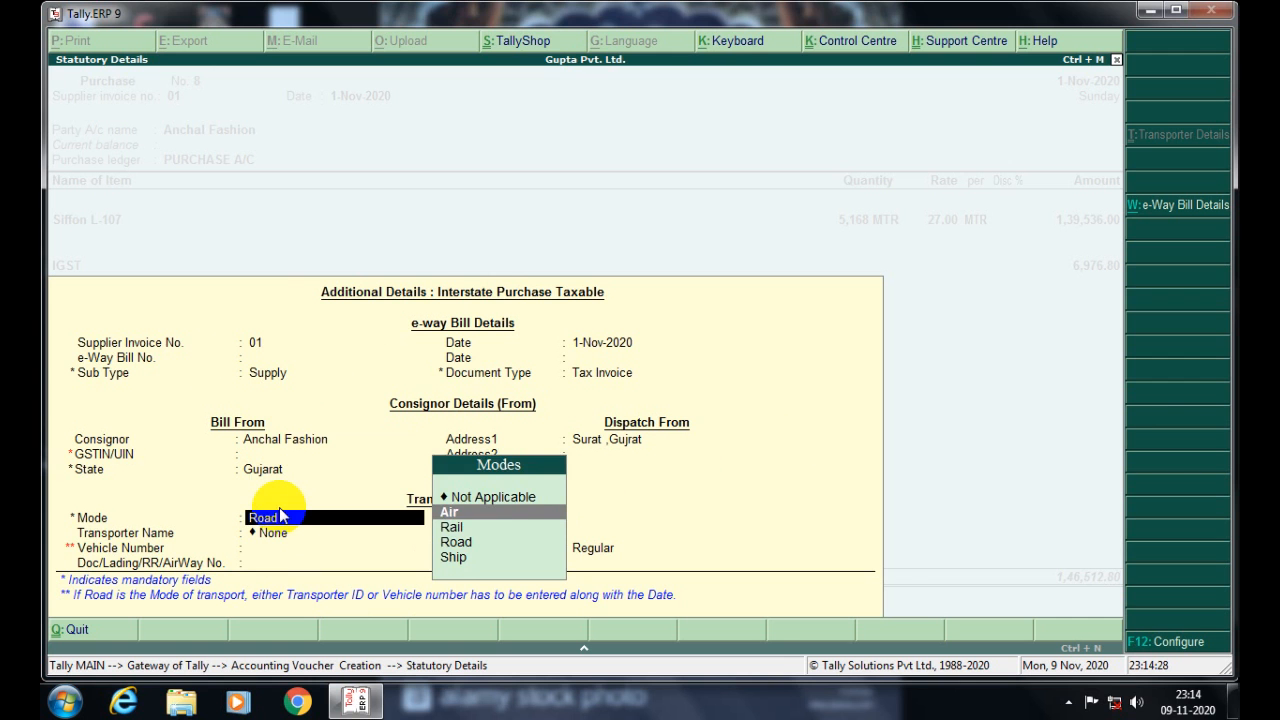
pyautogui.press('Down')
pyautogui.press('Down')
pyautogui.press('Down')
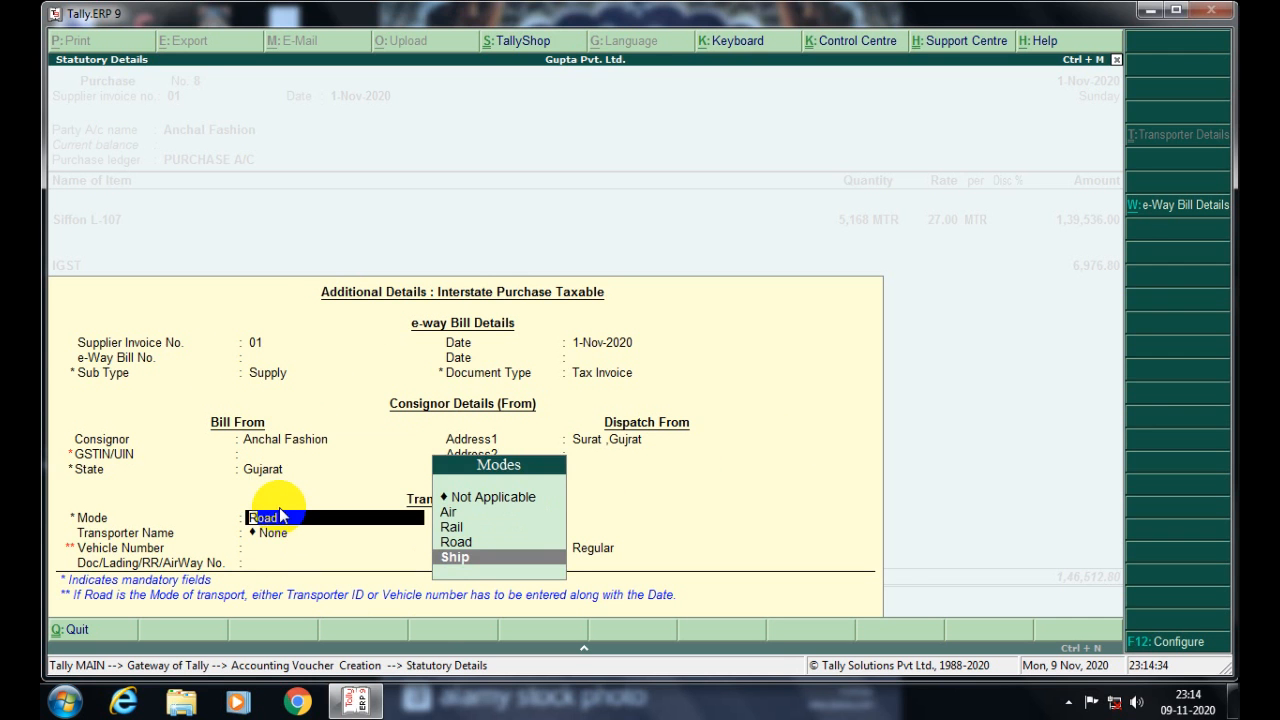
pyautogui.press('Up')
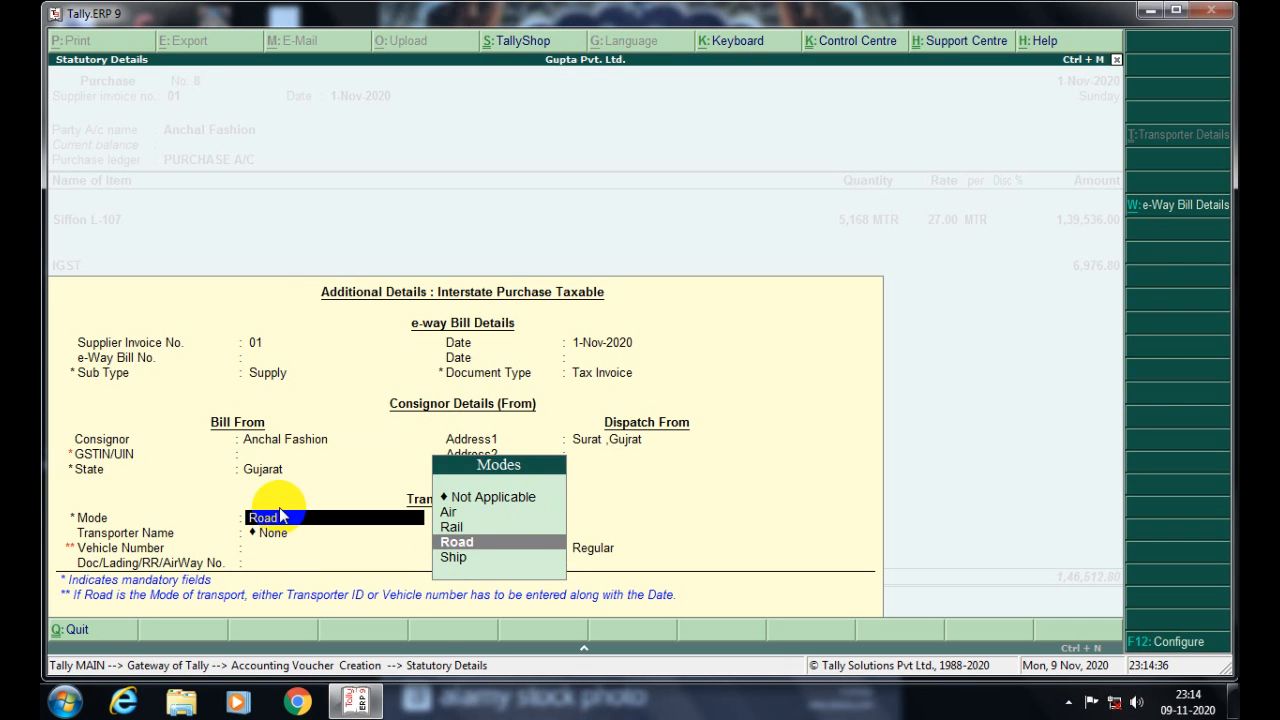
# - Keep Road as the transport mode and enter a distance of 1091 km
pyautogui.press('Return')
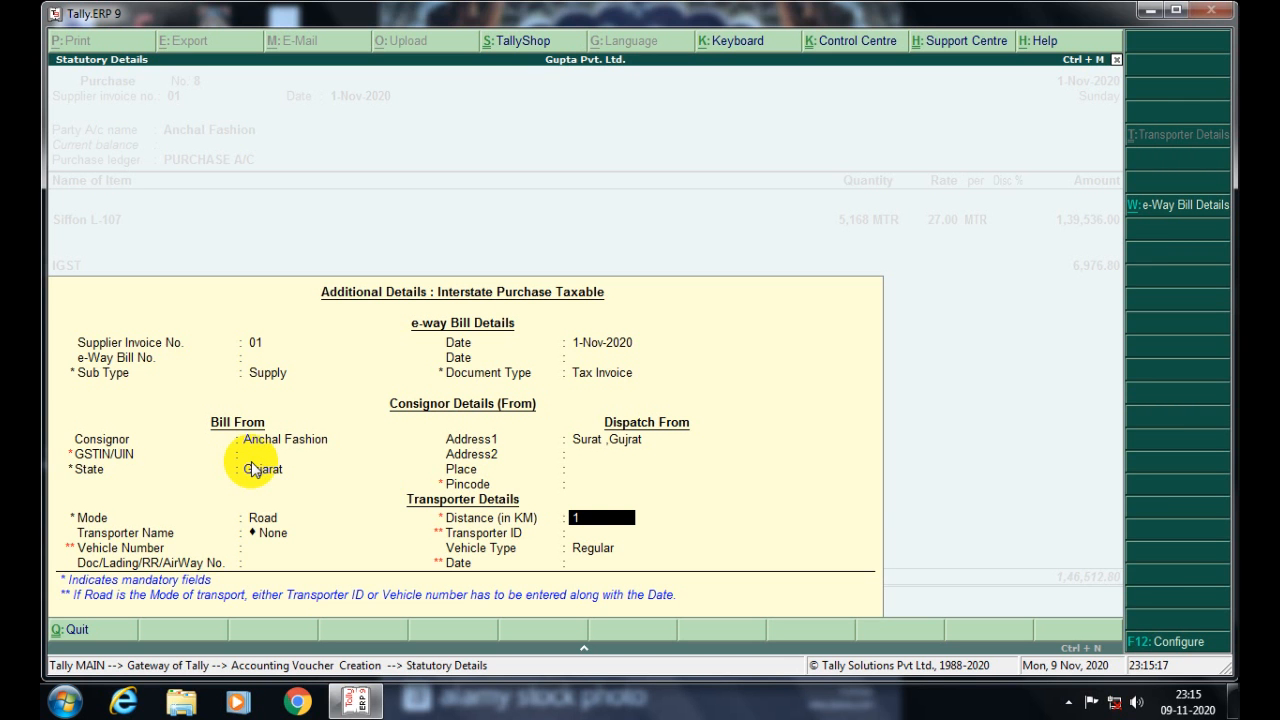
pyautogui.write('091')
pyautogui.press('Return')
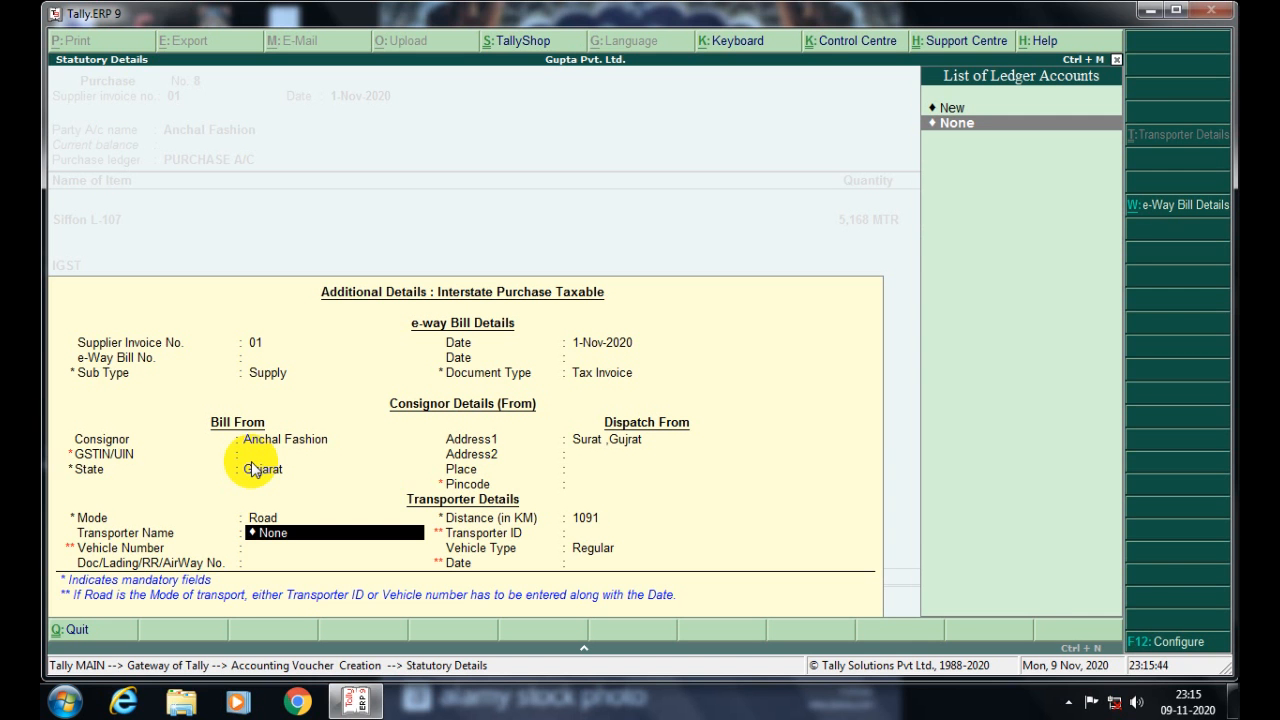
# - Create the transporter ledger 'Jai Mata Di Transport' under Indirect Expenses
pyautogui.hotkey('alt', 'c')
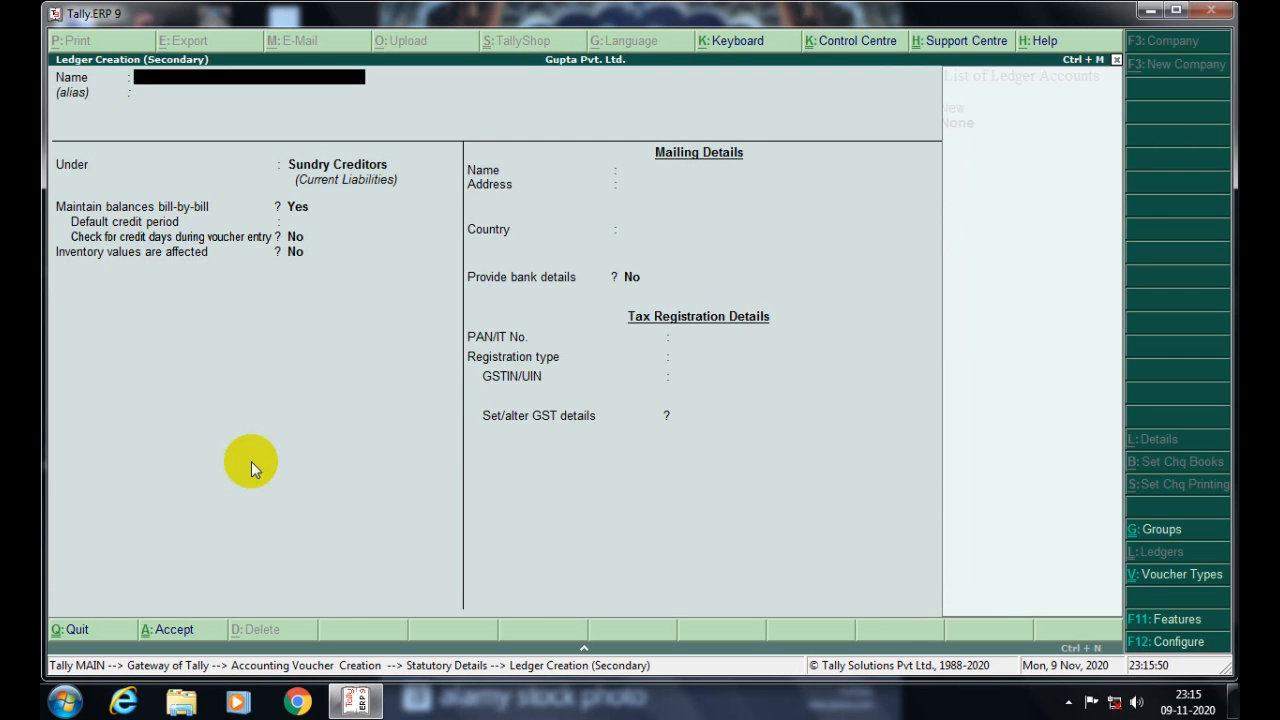
pyautogui.press('Escape')
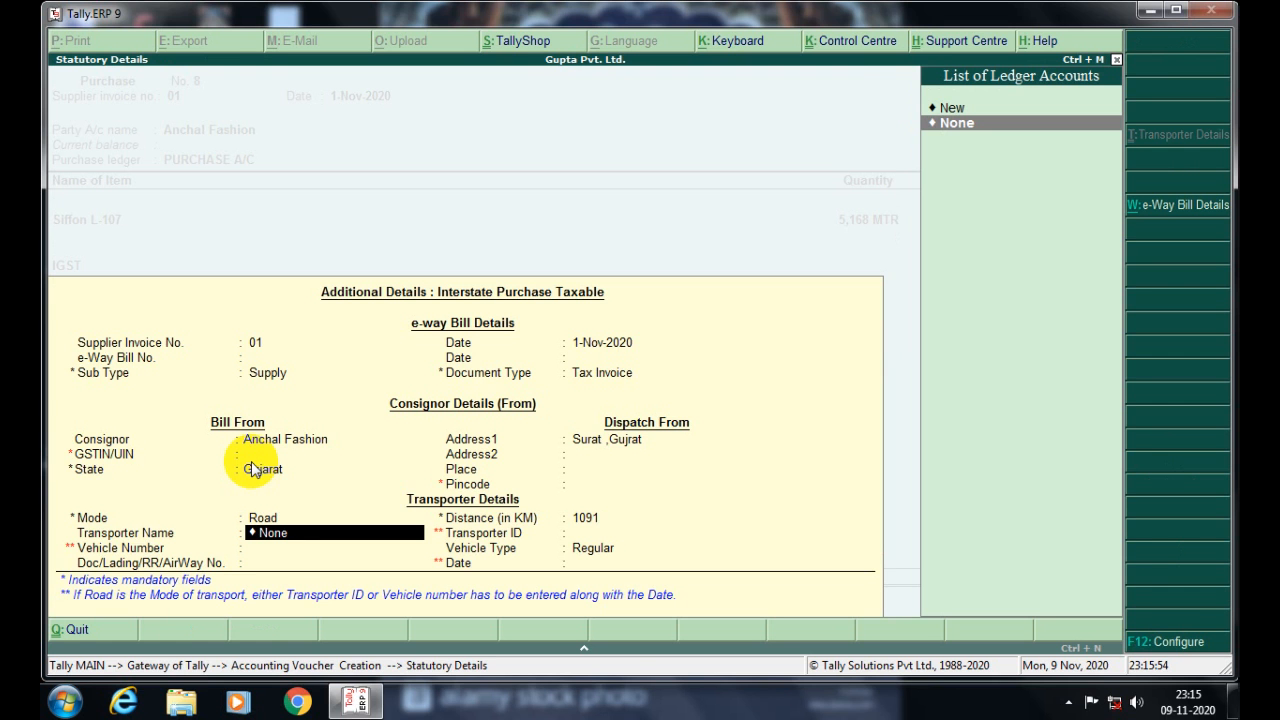
pyautogui.hotkey('alt', 'c')
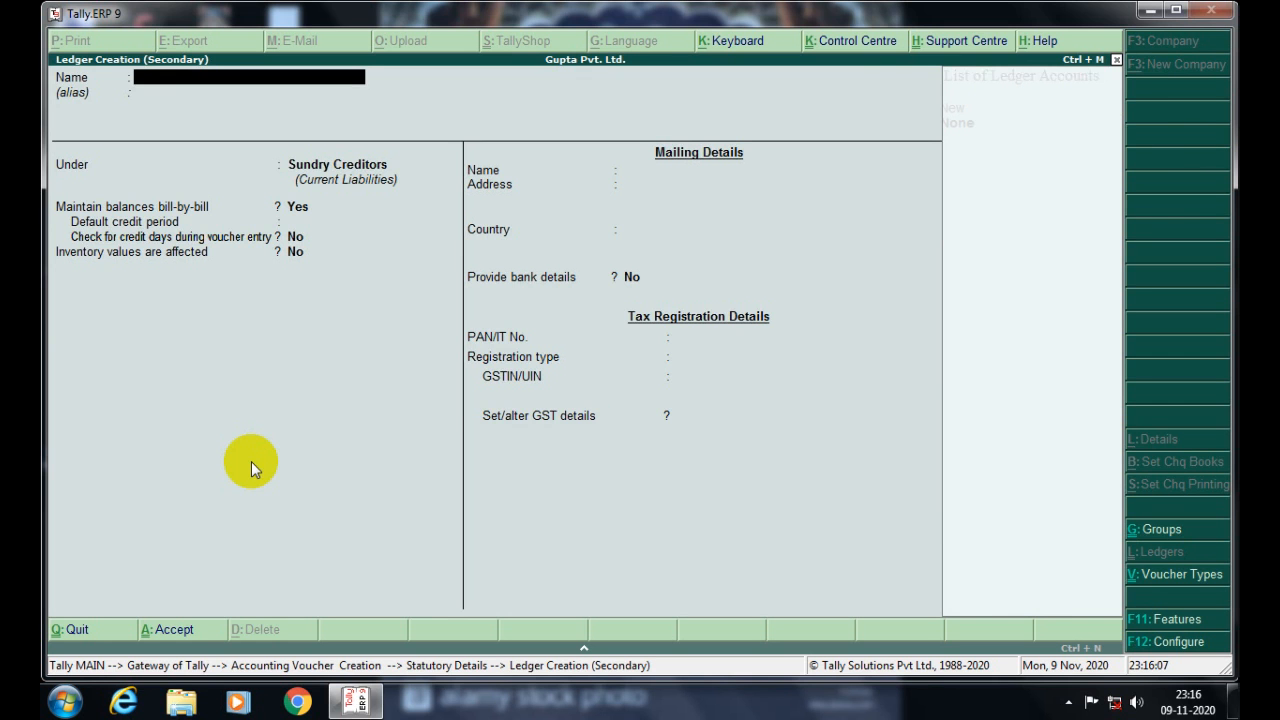
pyautogui.write('Jai Mata Di Transport')
pyautogui.press('Return')
pyautogui.press('Return')
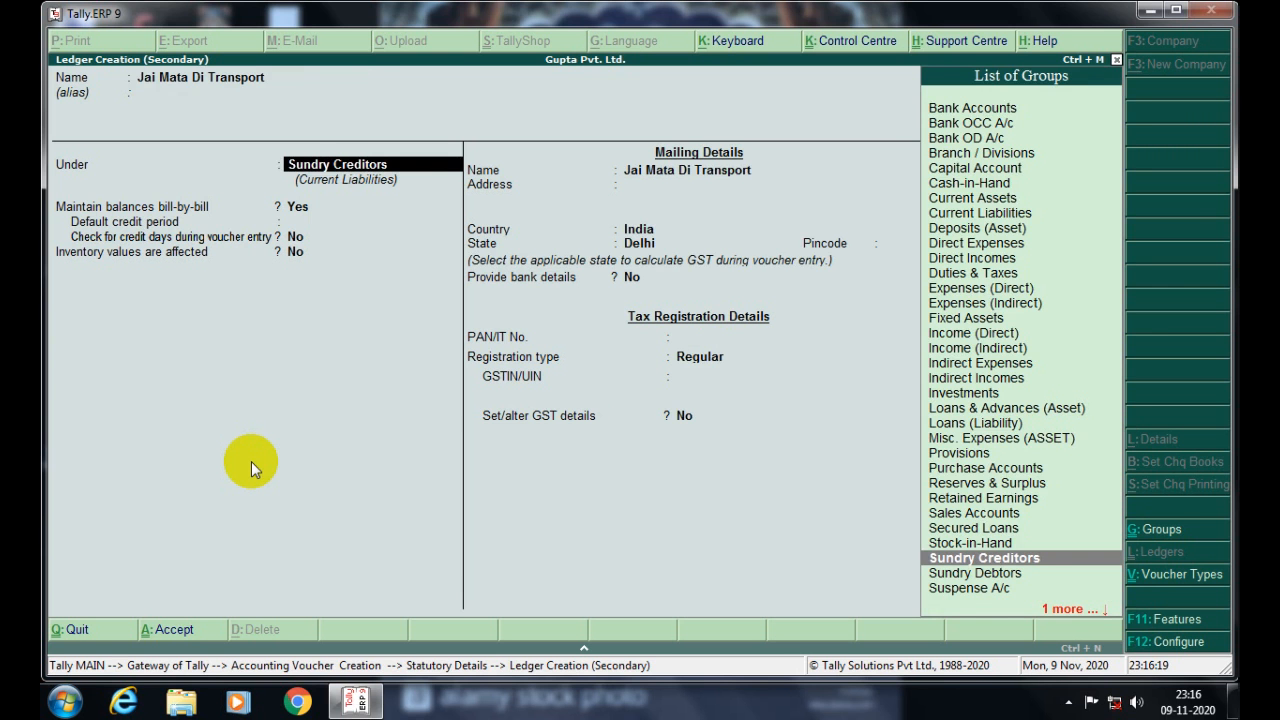
pyautogui.write('ind')
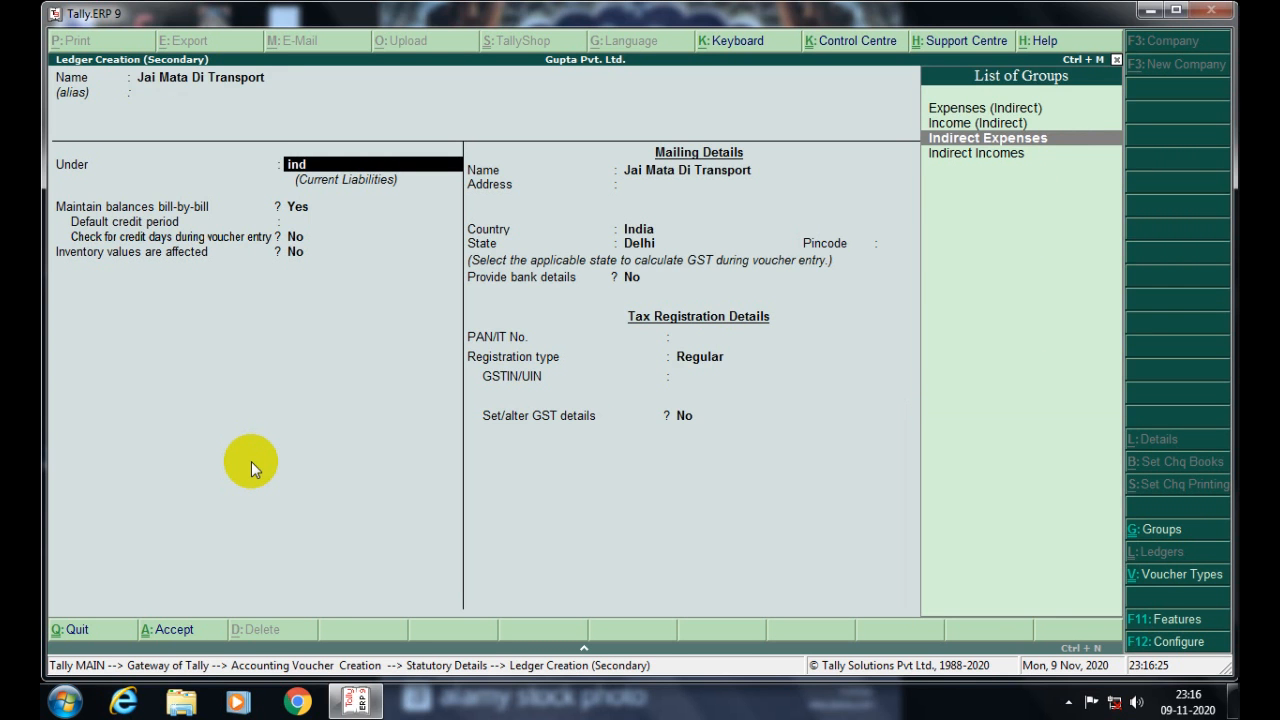
pyautogui.press('Return')
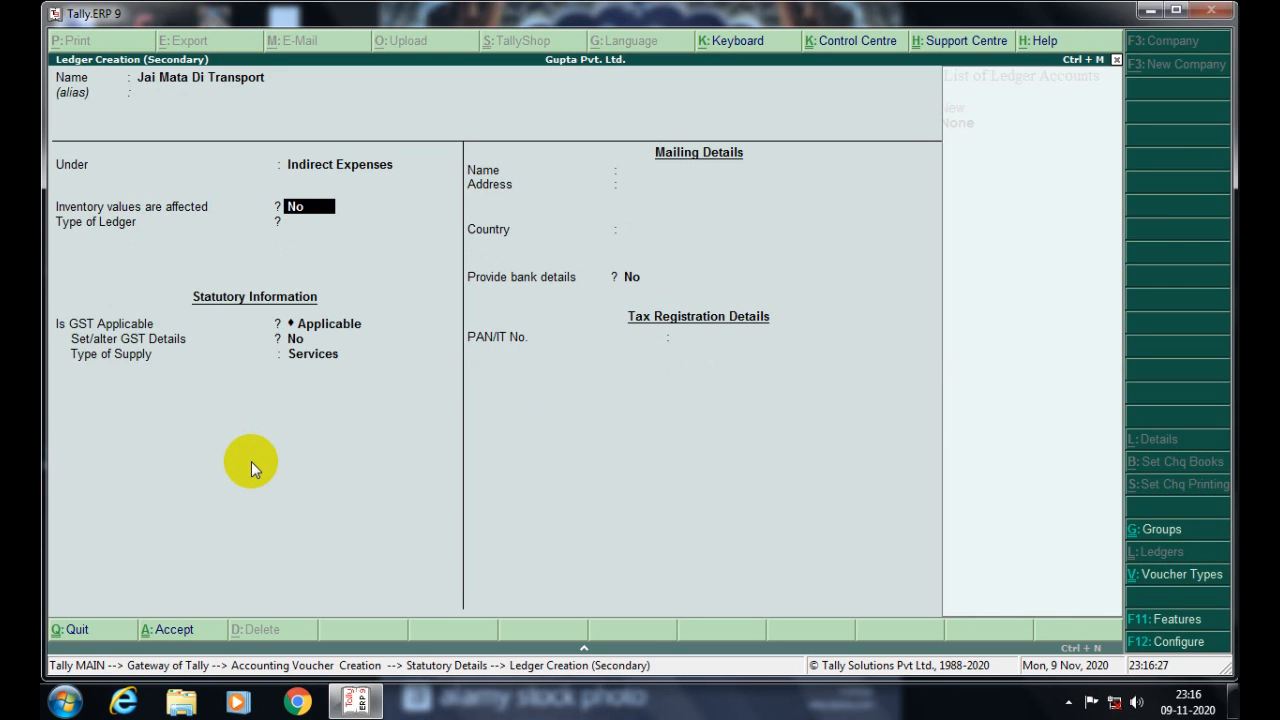
pyautogui.hotkey('ctrl', 'a')
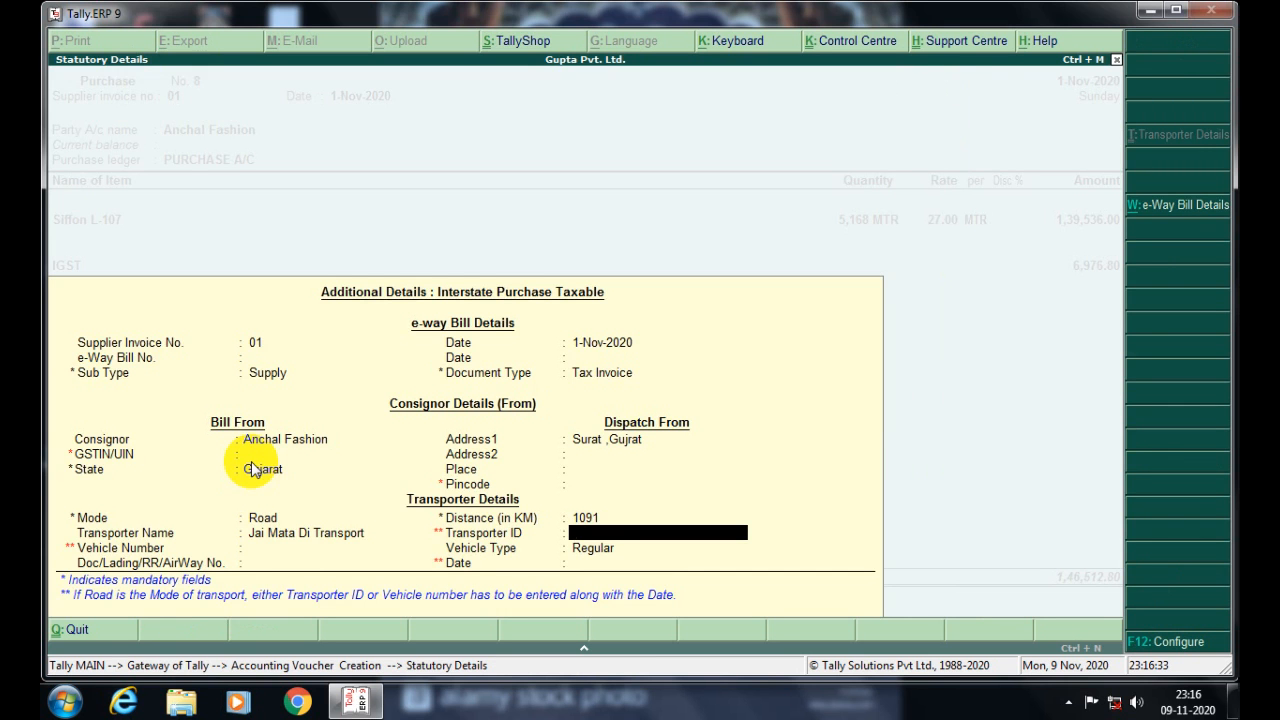
# - Enter the transporter ID, choose Regular vehicle type, and skip the transport document fields
pyautogui.write('12SDSDR23')
pyautogui.press('Return')
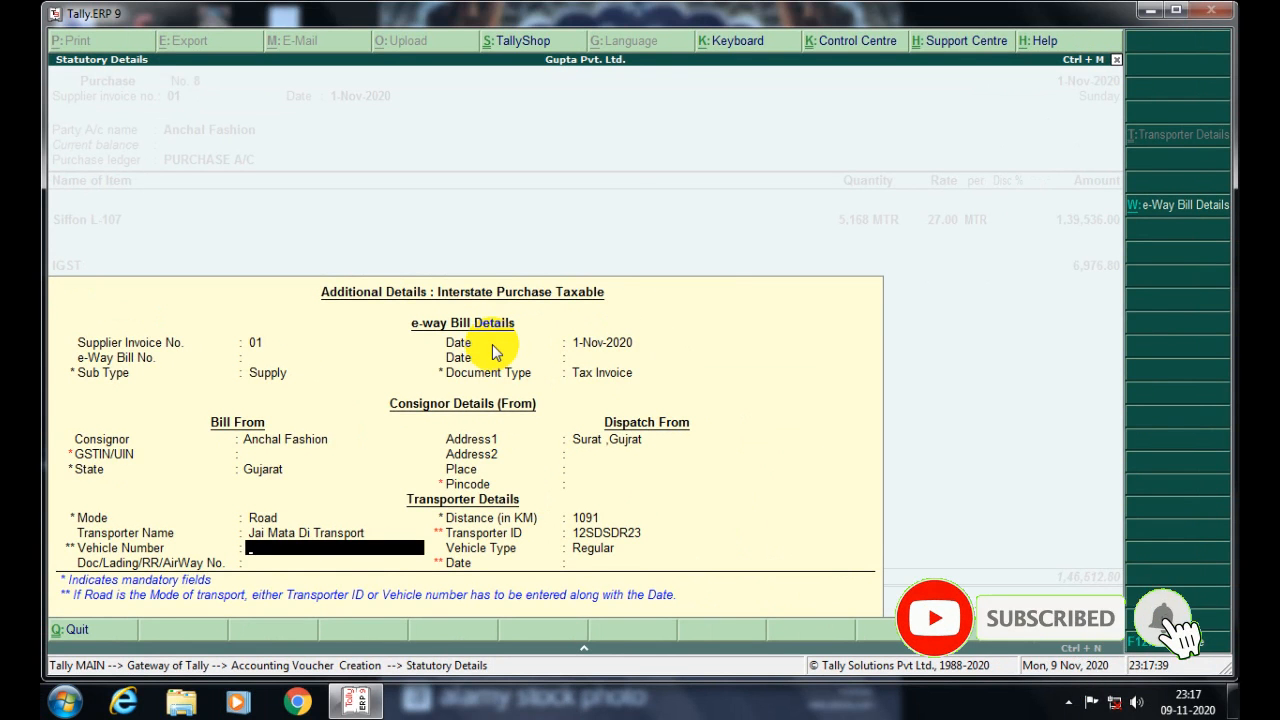
pyautogui.press('Return')
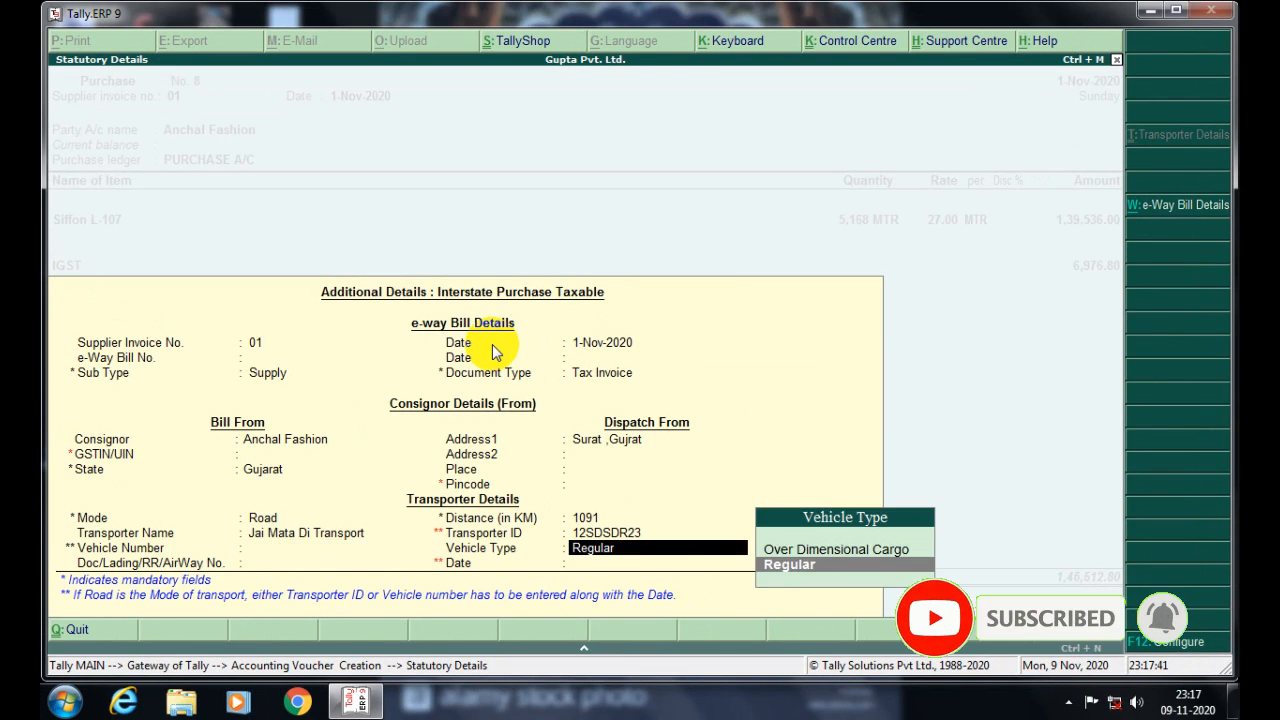
pyautogui.press('Return')
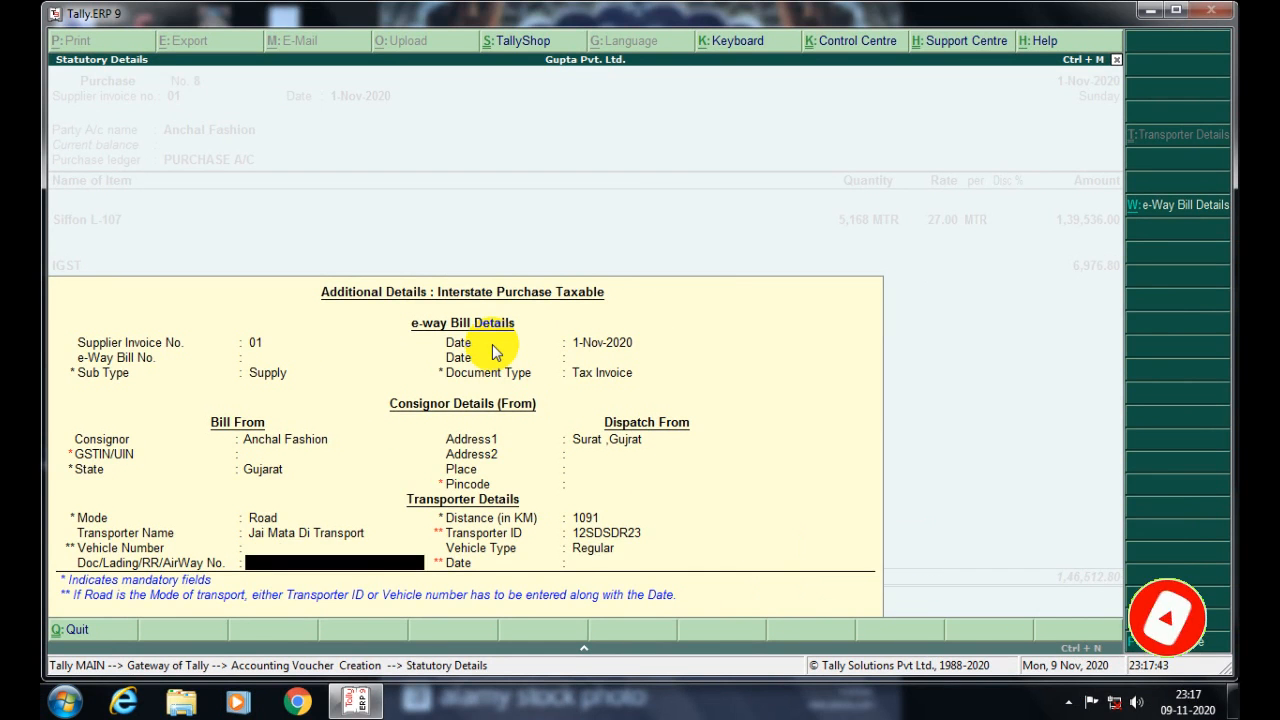
pyautogui.press('Return')
pyautogui.press('Return')
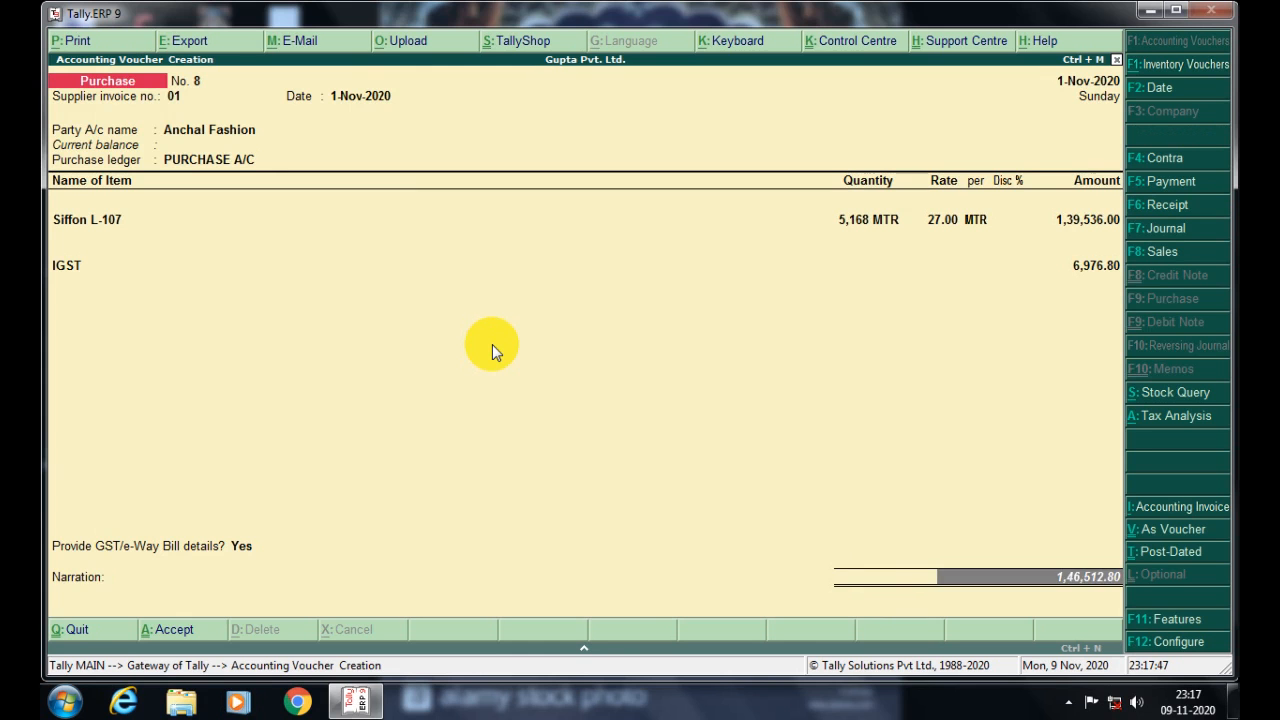
pyautogui.press('Return')
pyautogui.press('Return')
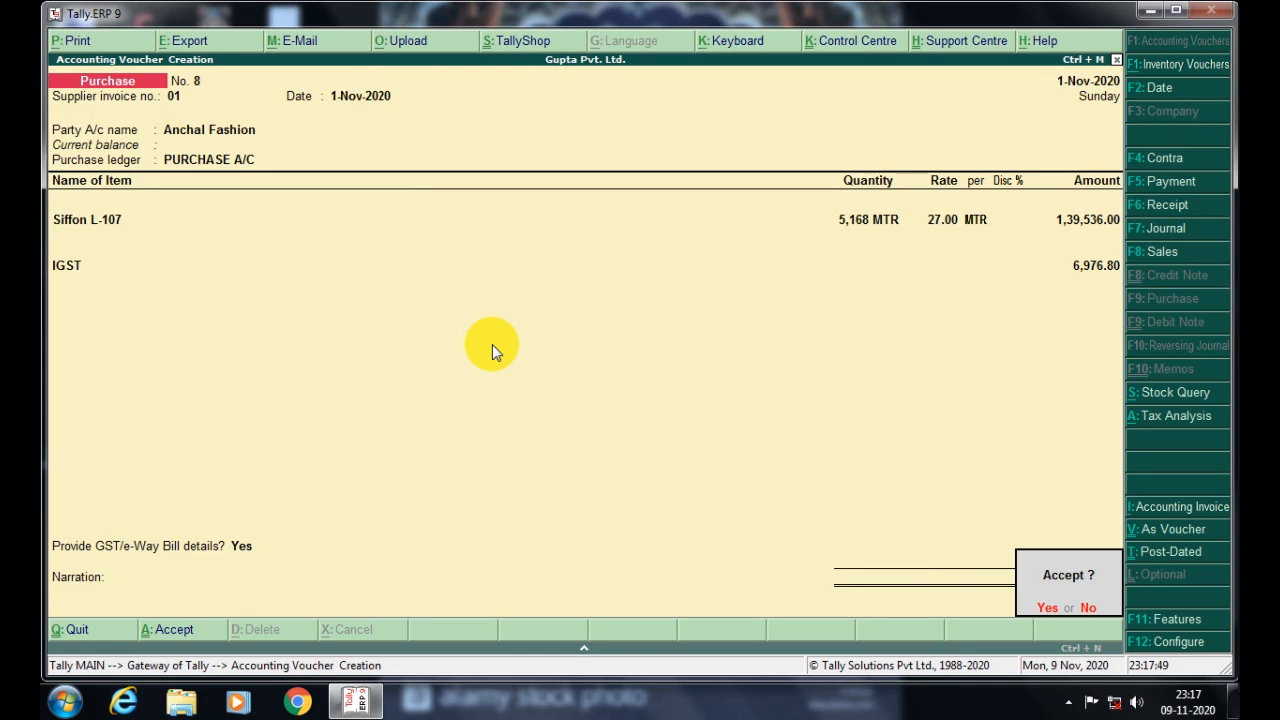
# - Save Purchase No. 8 and view it in the Day Book at 1,46,512.80
pyautogui.press('Return')
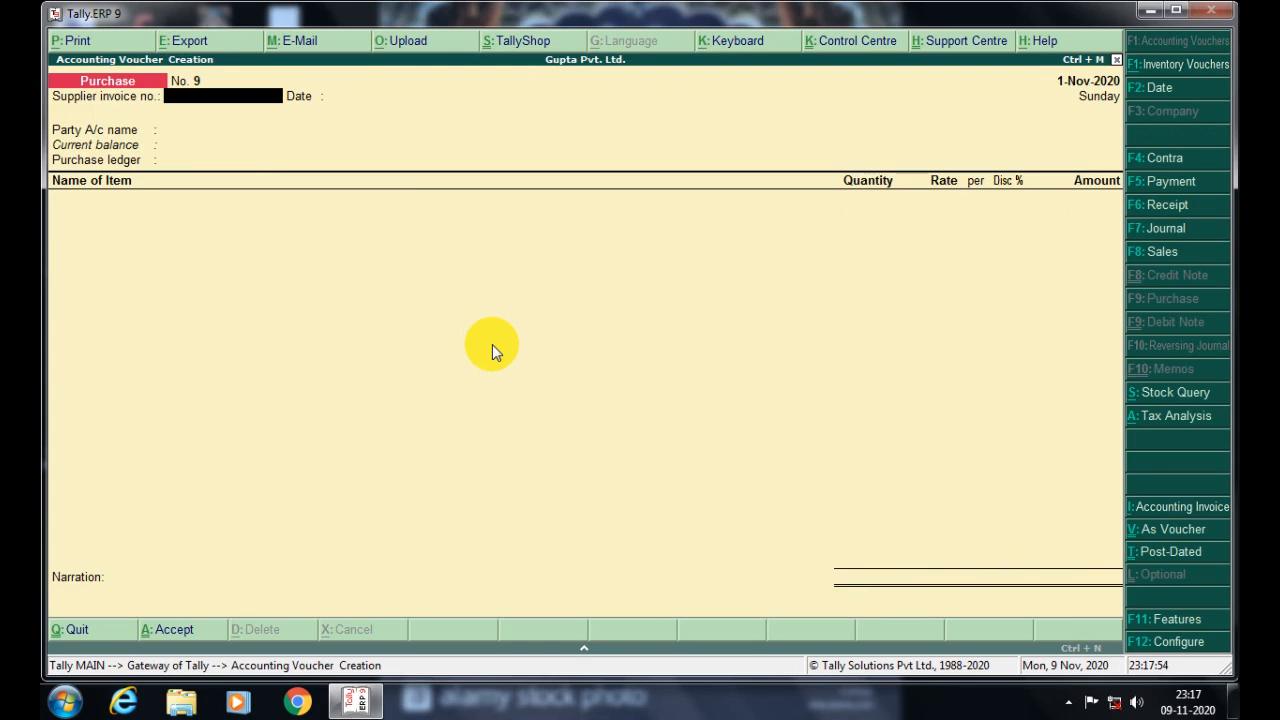
pyautogui.press('Escape')
pyautogui.press('Return')
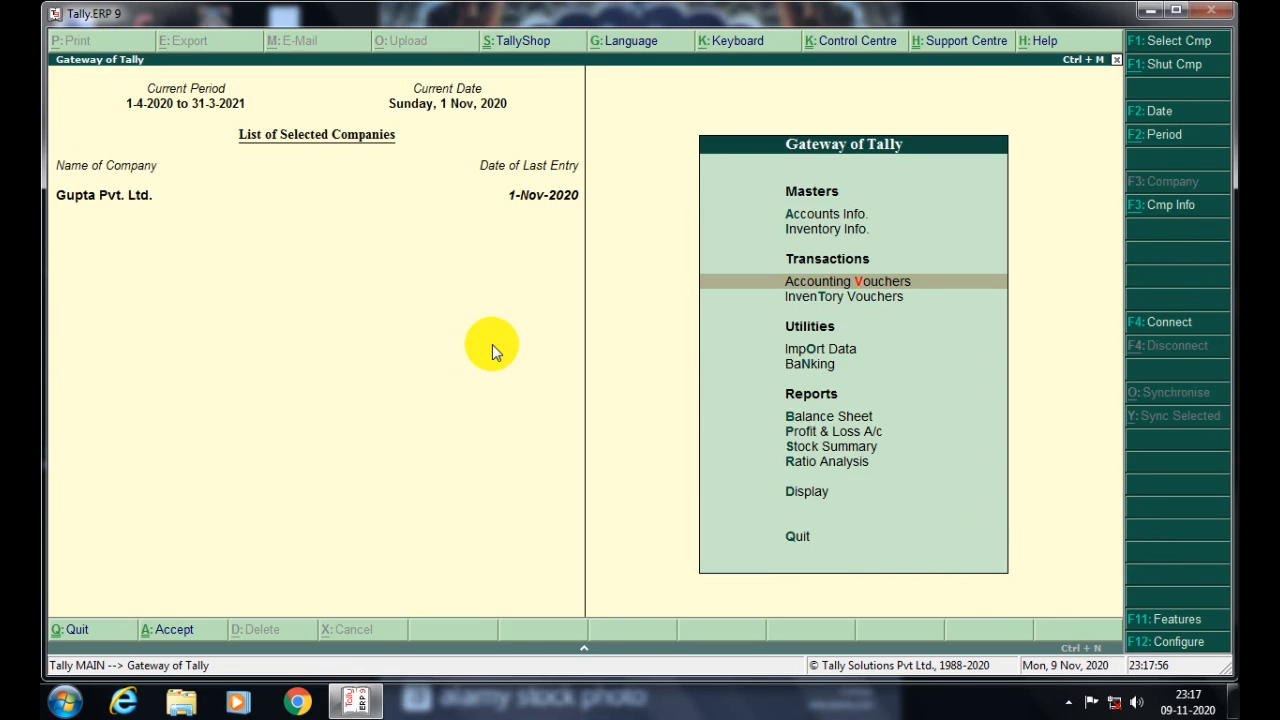
pyautogui.press('d')
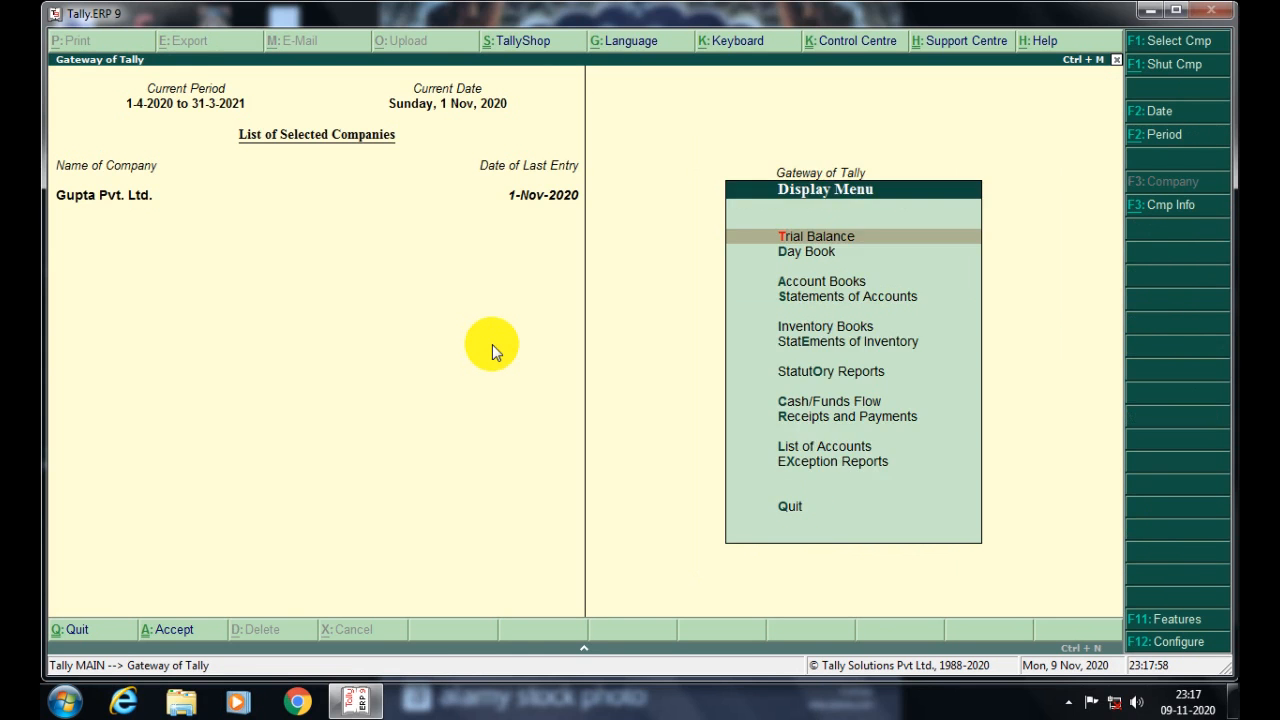
pyautogui.press('a')
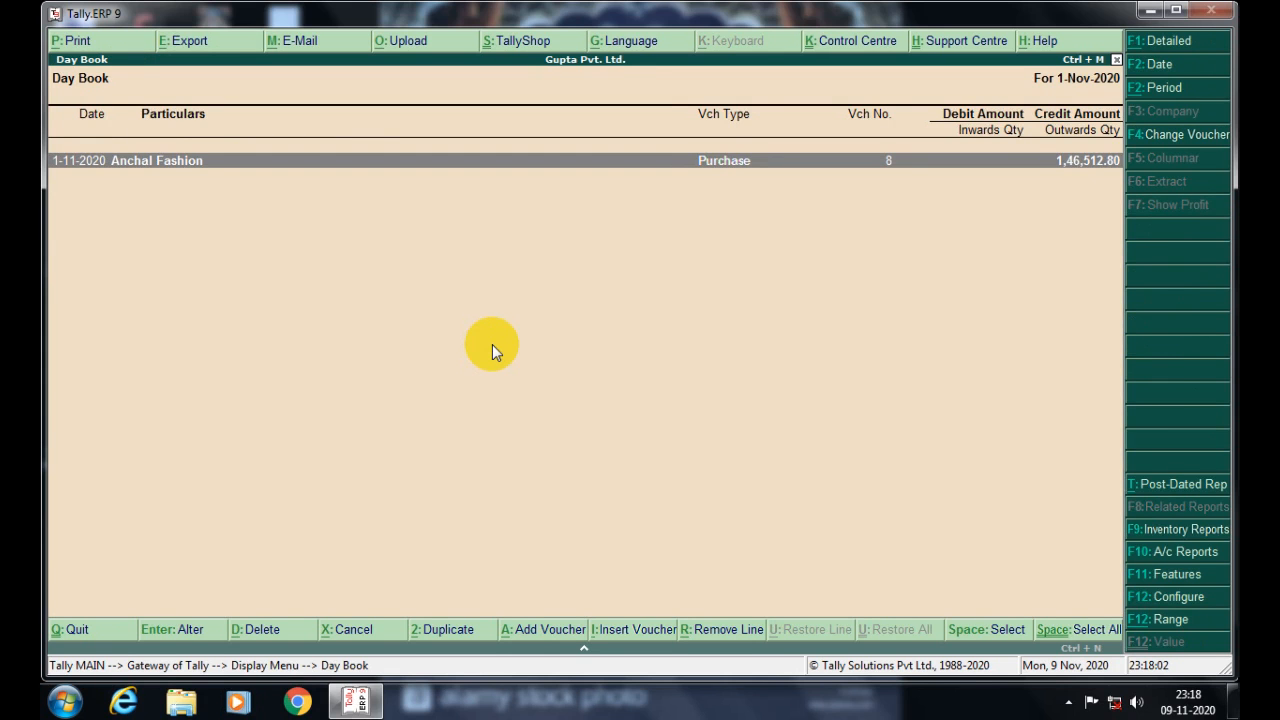
# - Close the Day Book, glance at the Outstandings Receivables report, and return to Display Menu
pyautogui.press('Escape')
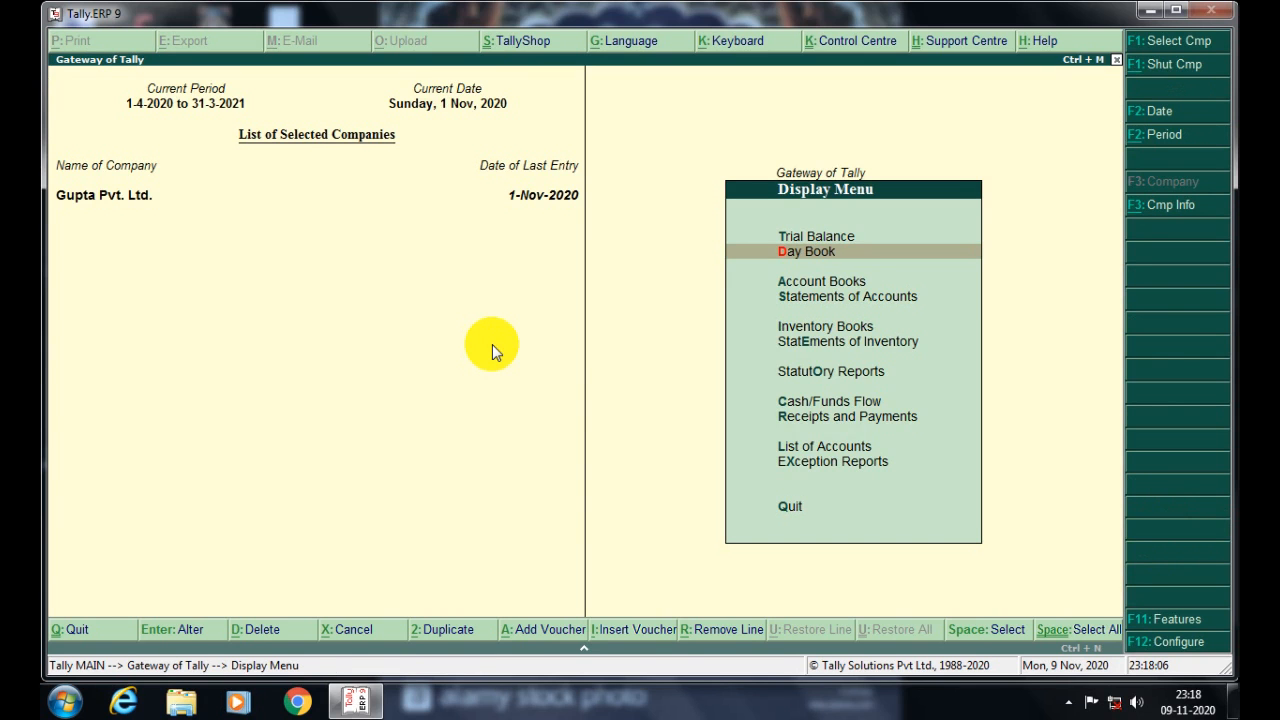
pyautogui.press('Down')
pyautogui.press('Down')
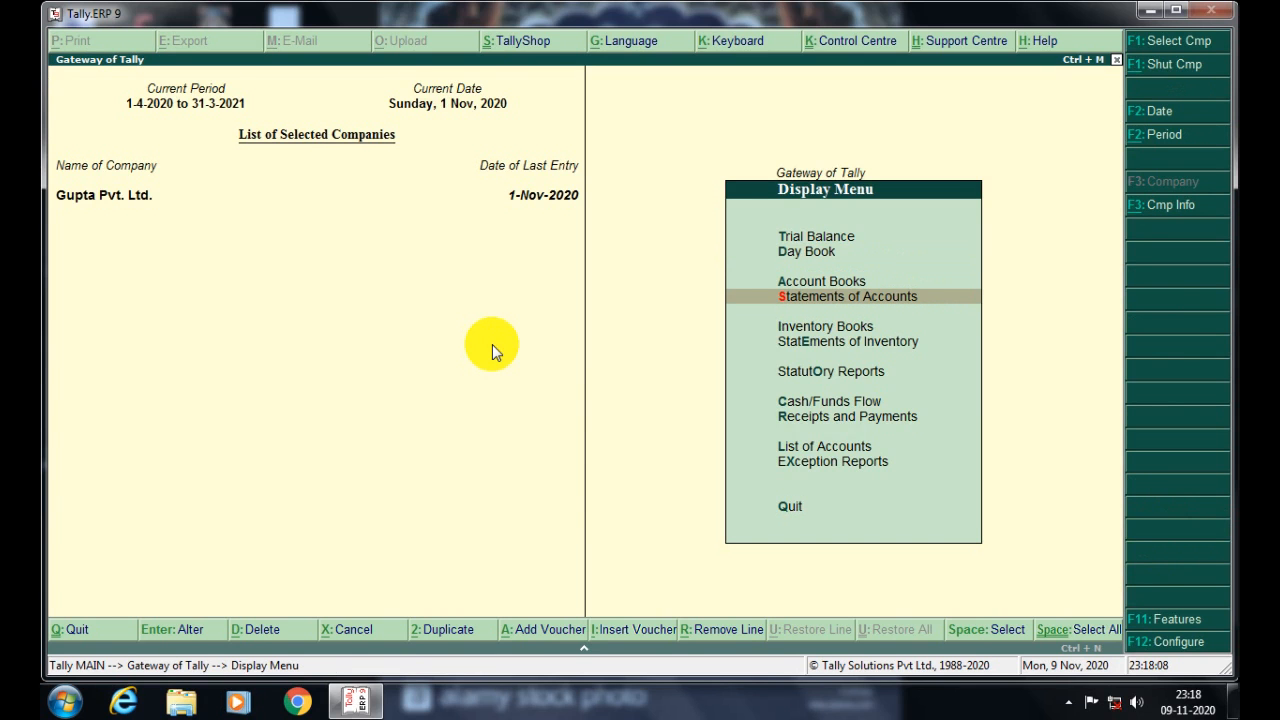
pyautogui.press('Return')
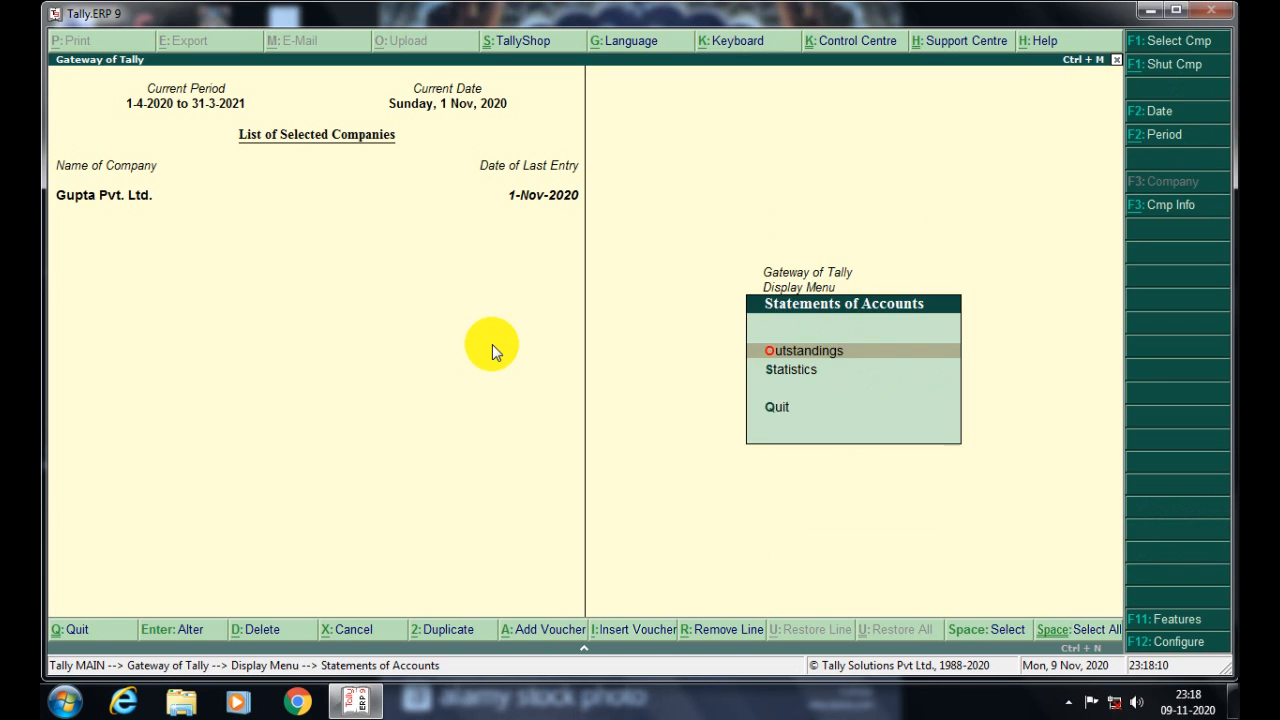
pyautogui.press('Return')
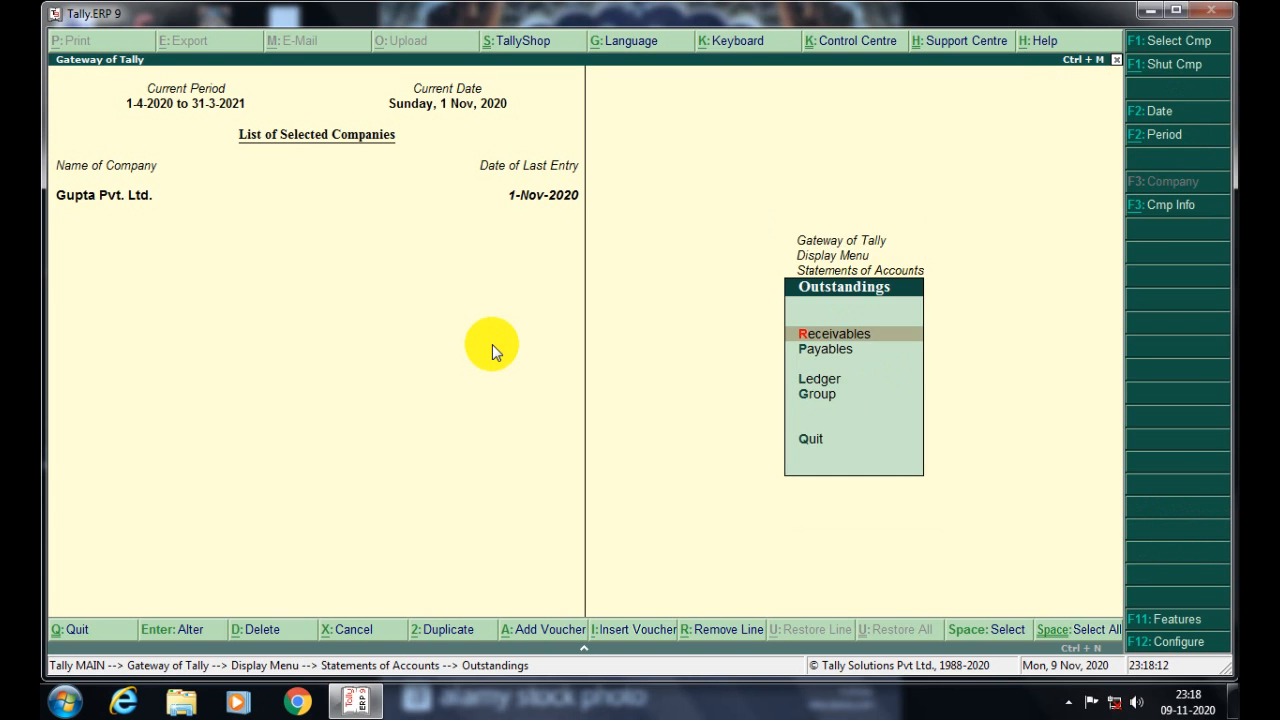
pyautogui.press('Return')
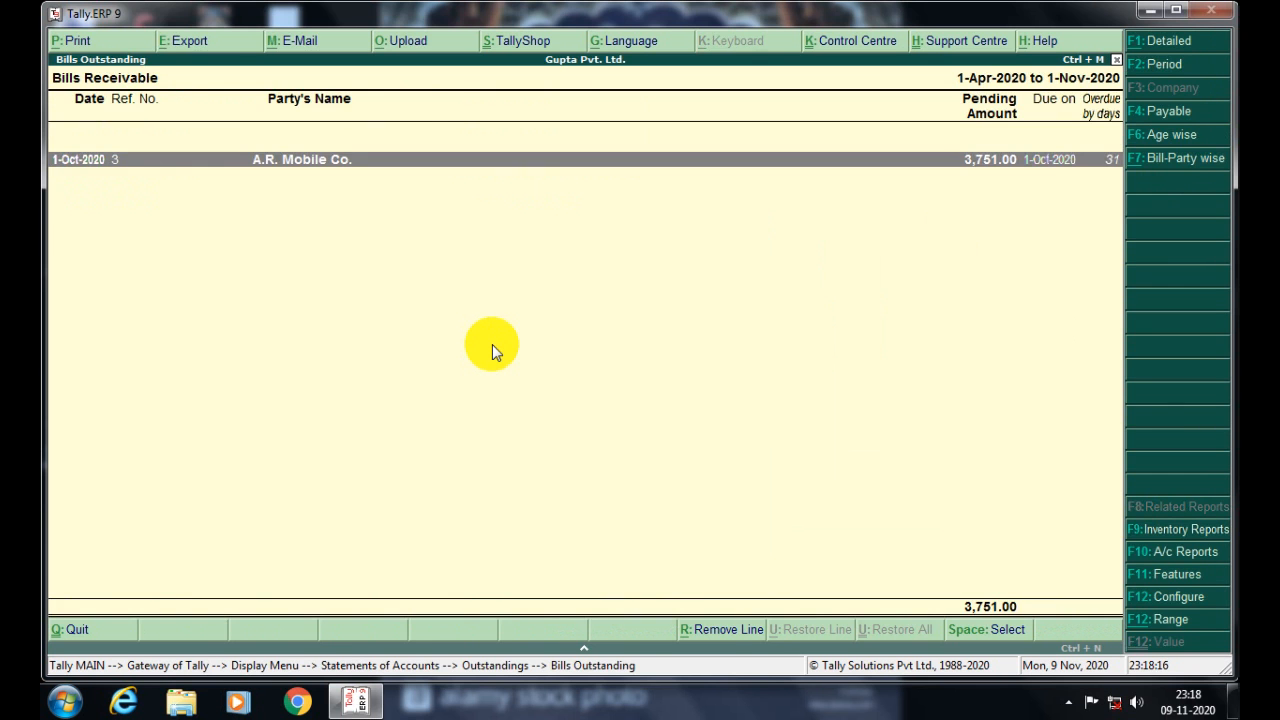
pyautogui.press('Escape')
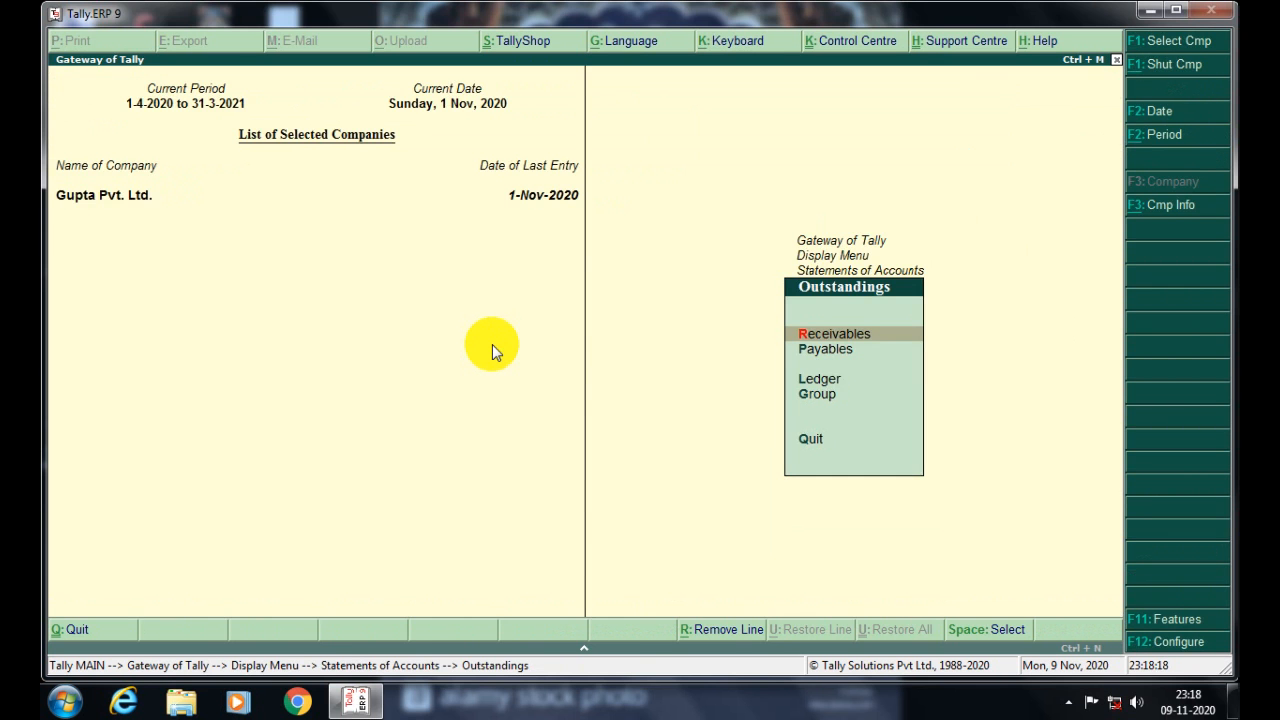
pyautogui.press('Escape')
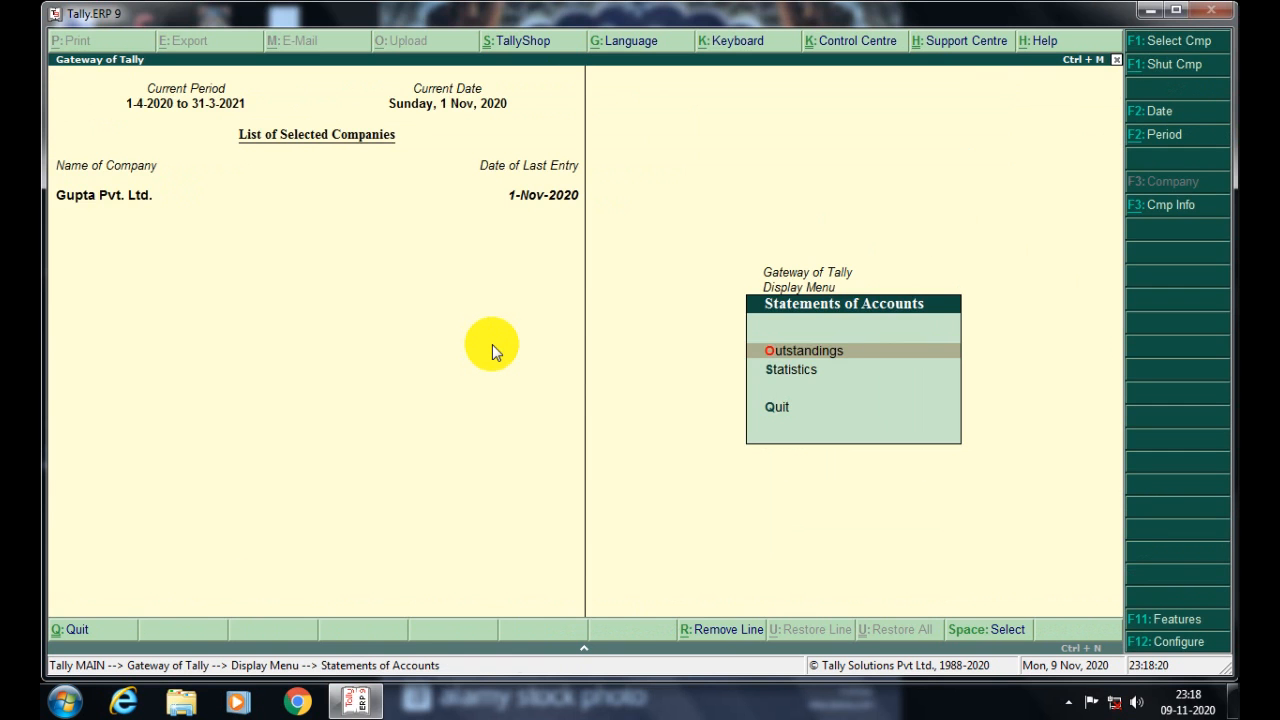
pyautogui.press('Escape')
pyautogui.press('Down')
pyautogui.press('Down')
pyautogui.press('Down')
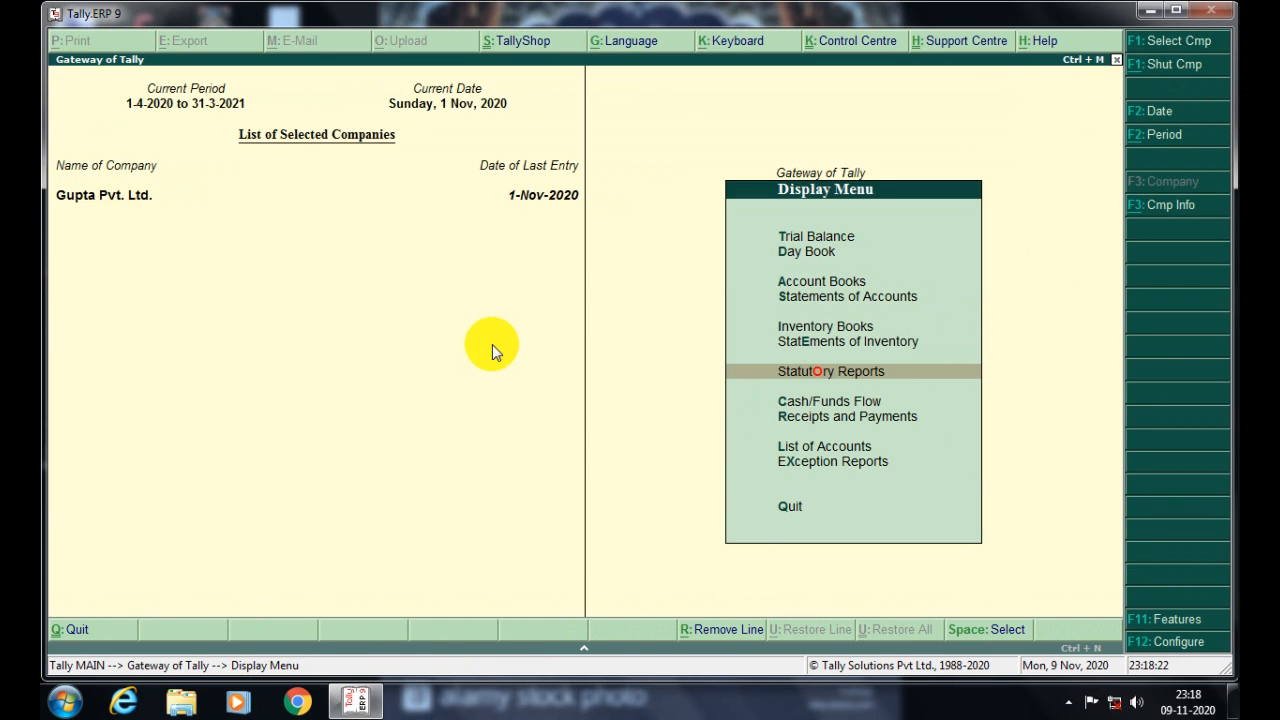
# - Open the GSTR-2 return for October 2020 via Statutory Reports > GST
pyautogui.press('Return')
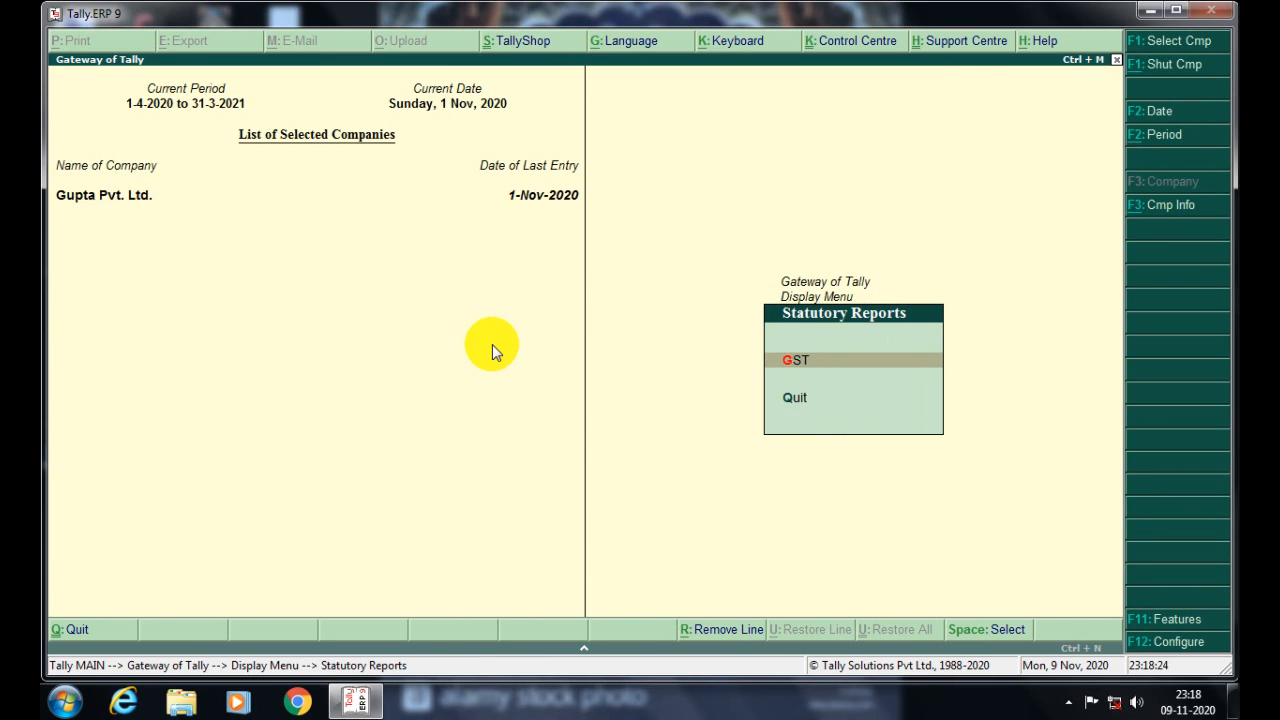
pyautogui.press('Return')
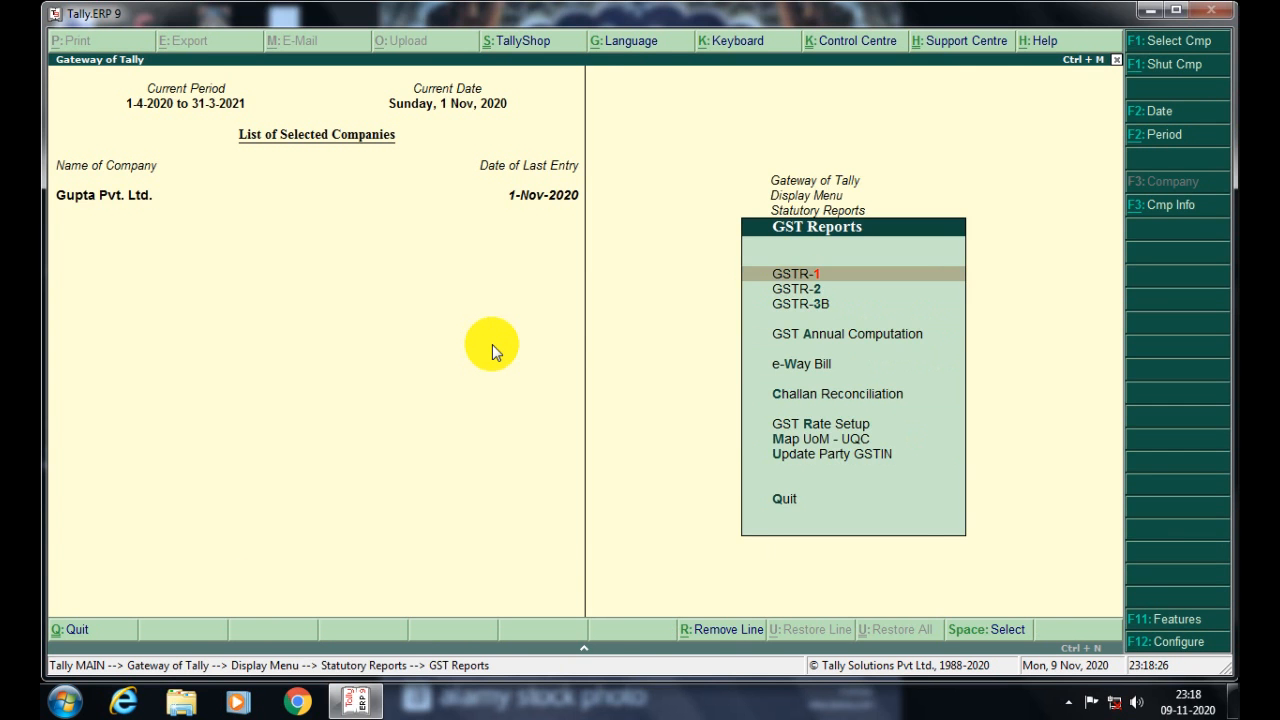
pyautogui.press('Down')
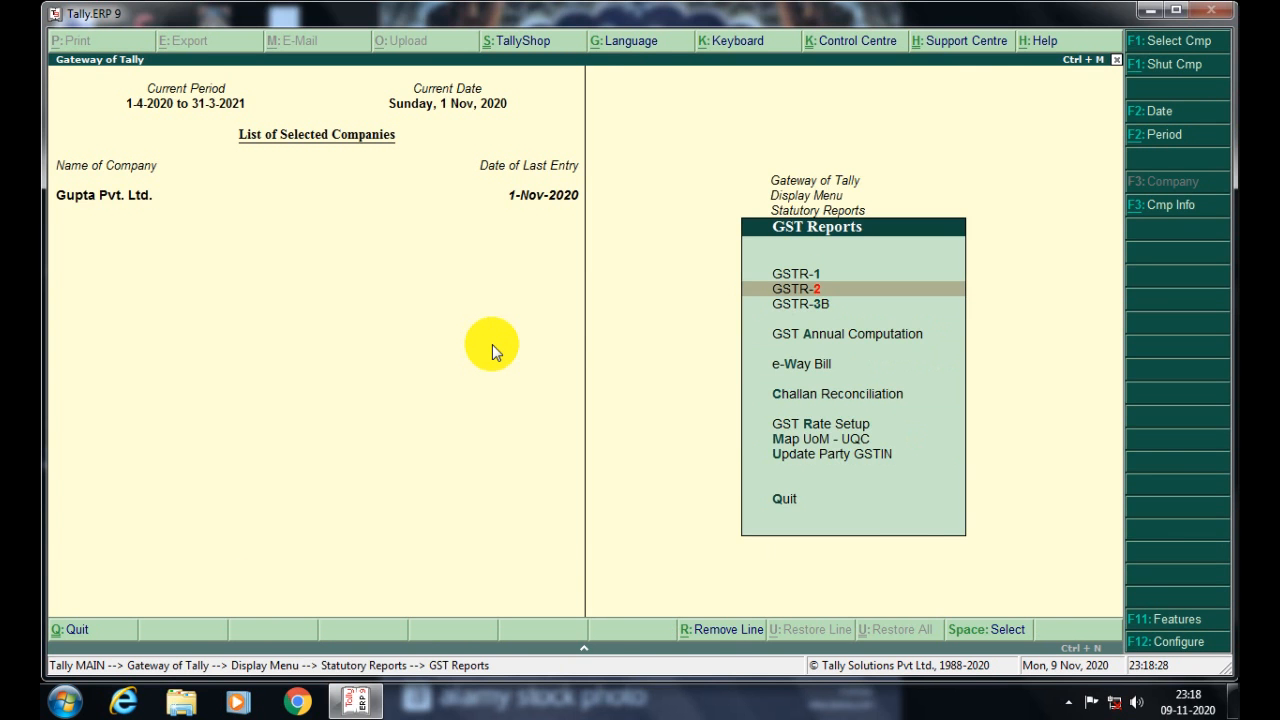
pyautogui.press('Up')
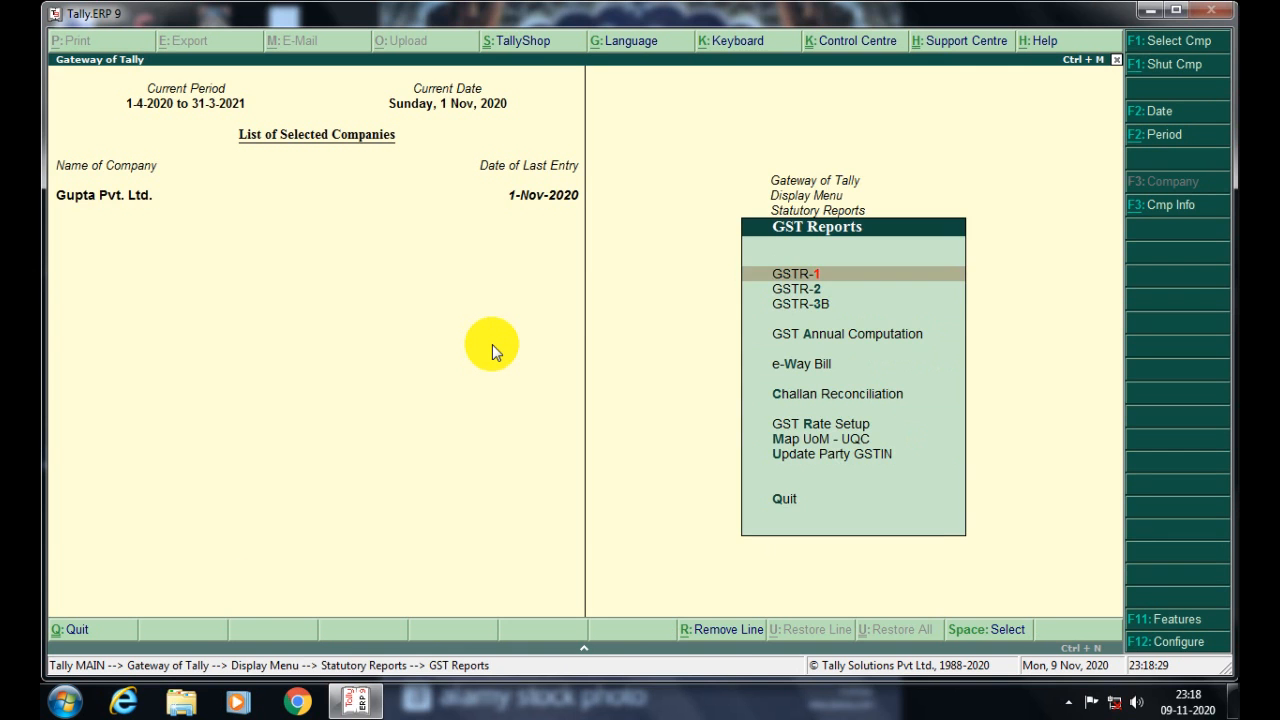
pyautogui.press('Down')
pyautogui.press('Up')
pyautogui.press('Down')
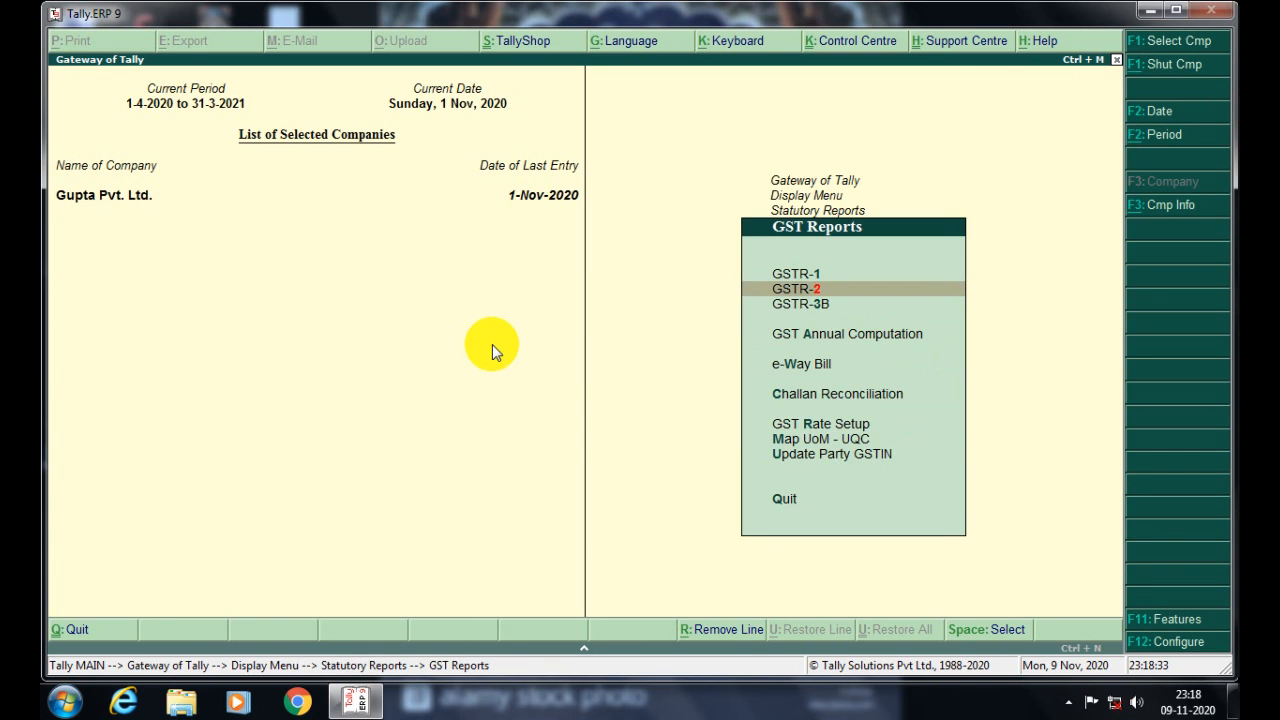
pyautogui.press('Return')
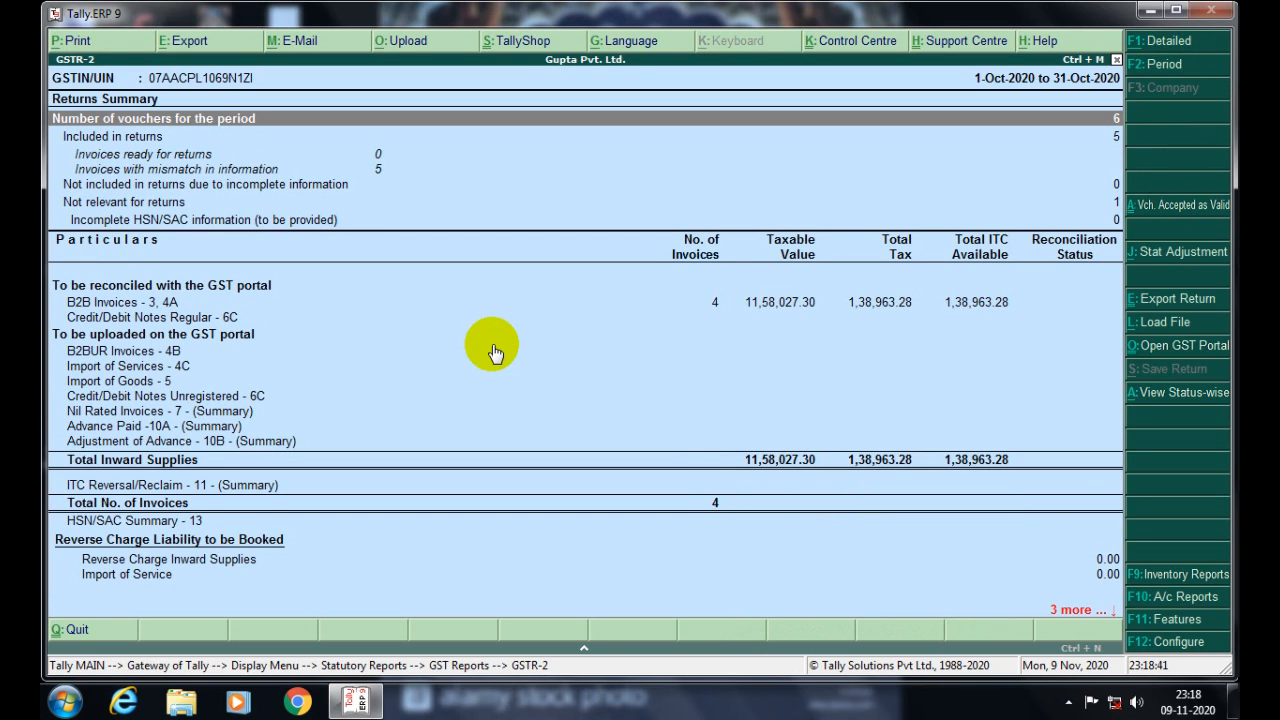
# - Open the 'Not relevant for returns' section to see the one excluded Non-GSTR-2 voucher
pyautogui.press('Down')
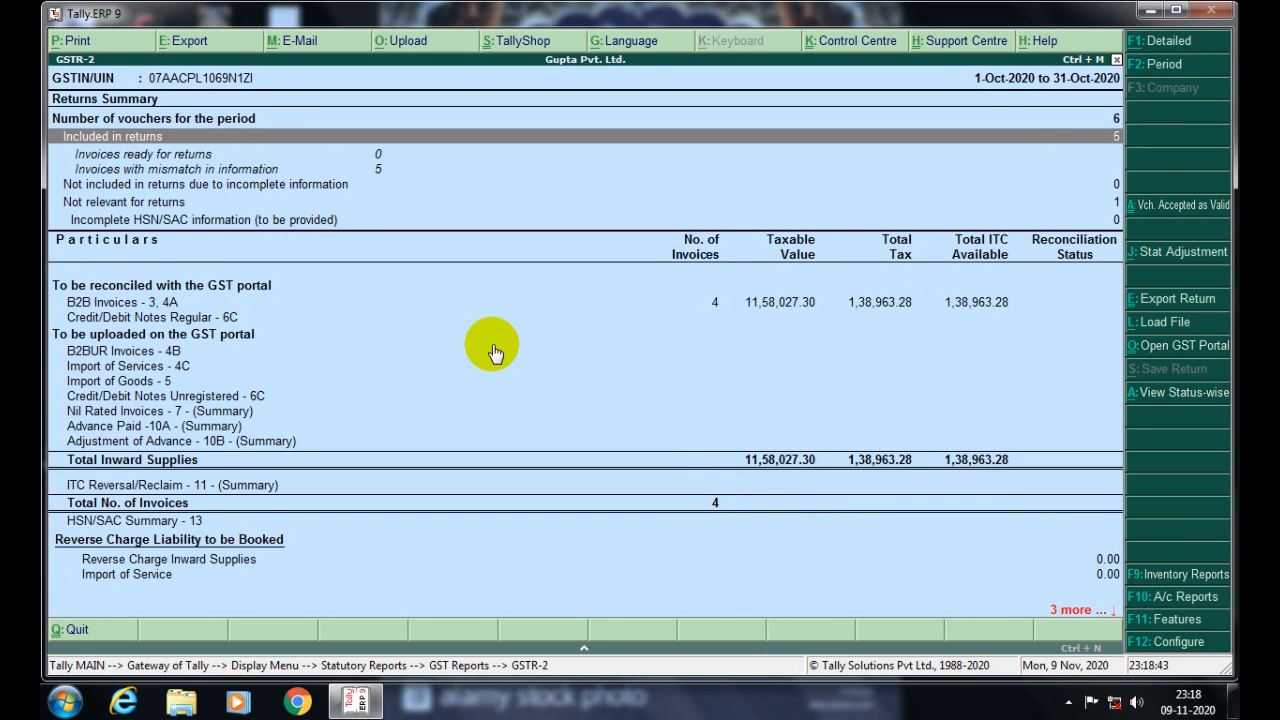
pyautogui.press('Down')
pyautogui.press('Down')
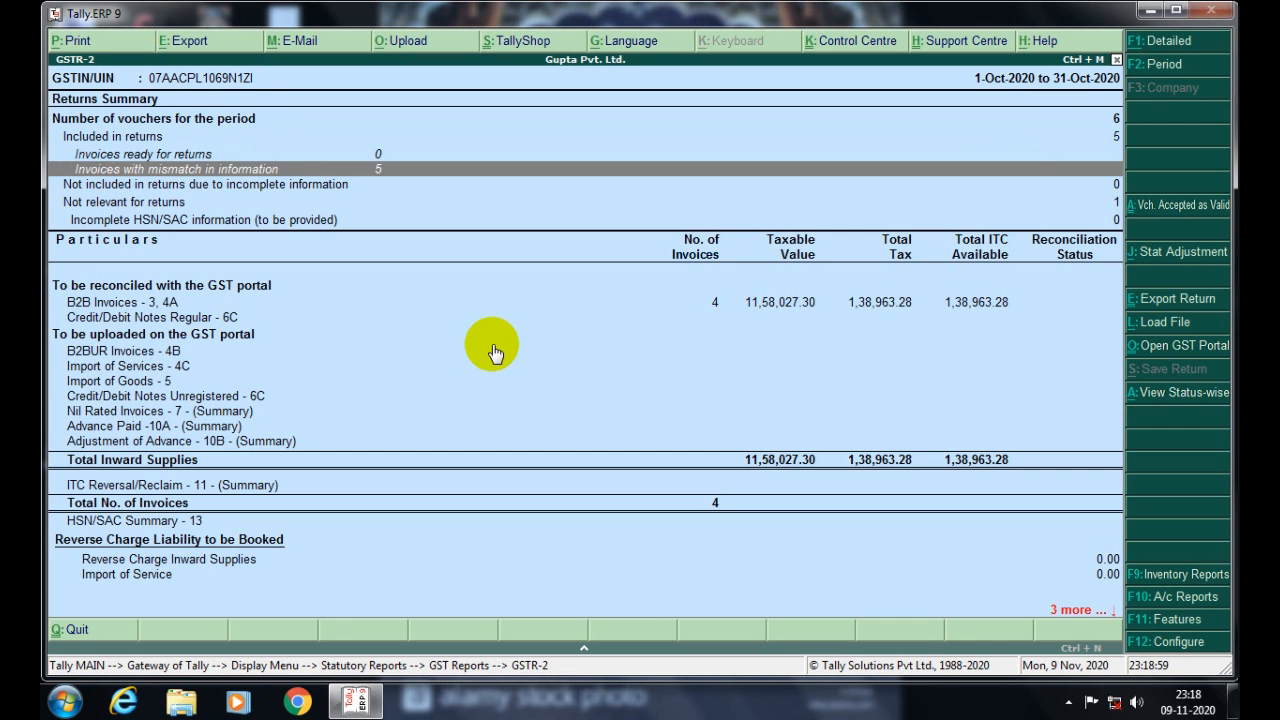
pyautogui.press('Down')
pyautogui.press('Down')
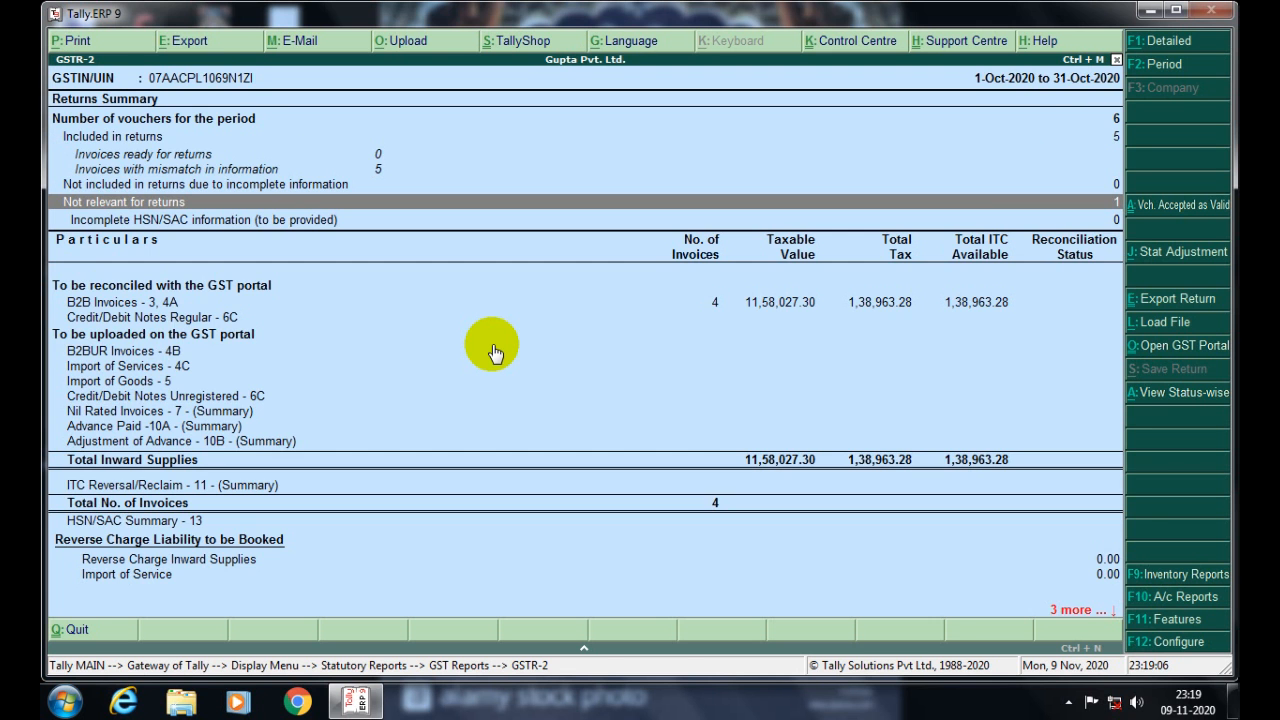
pyautogui.press('Return')
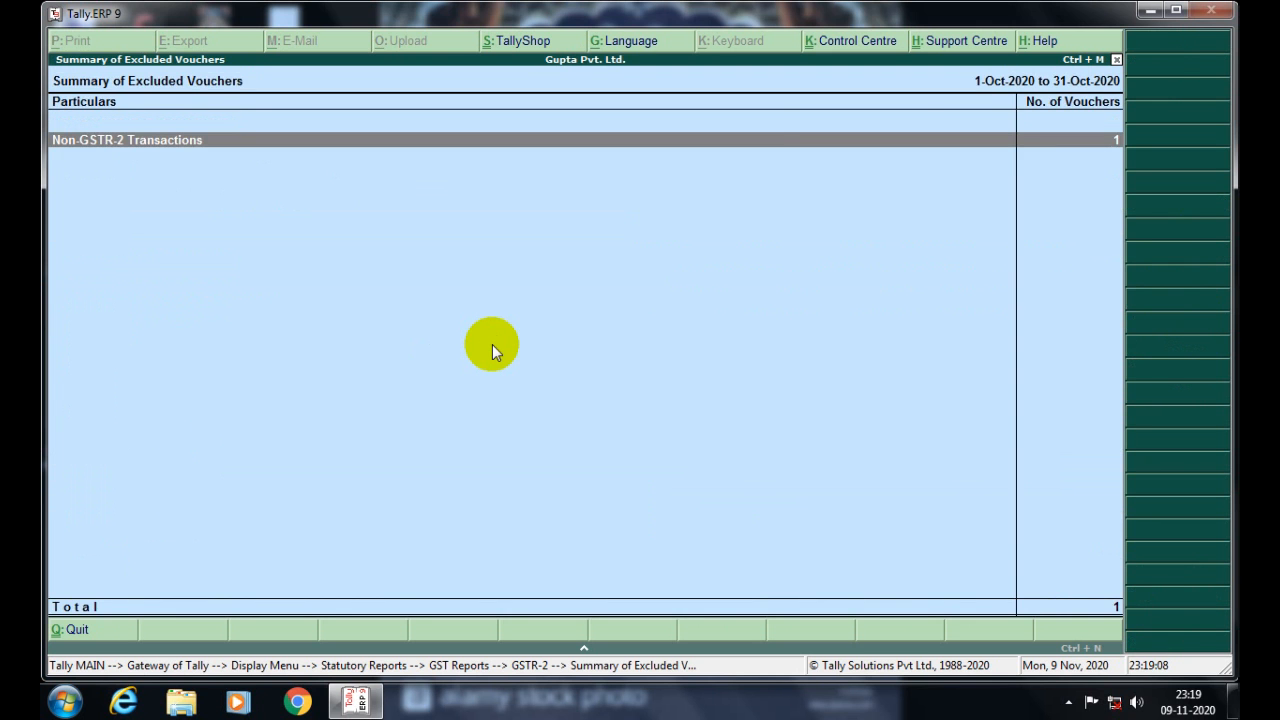
# - Inspect excluded Sales No. 3 (3,751.00), quit it unchanged, and return to GSTR-2
pyautogui.press('Return')
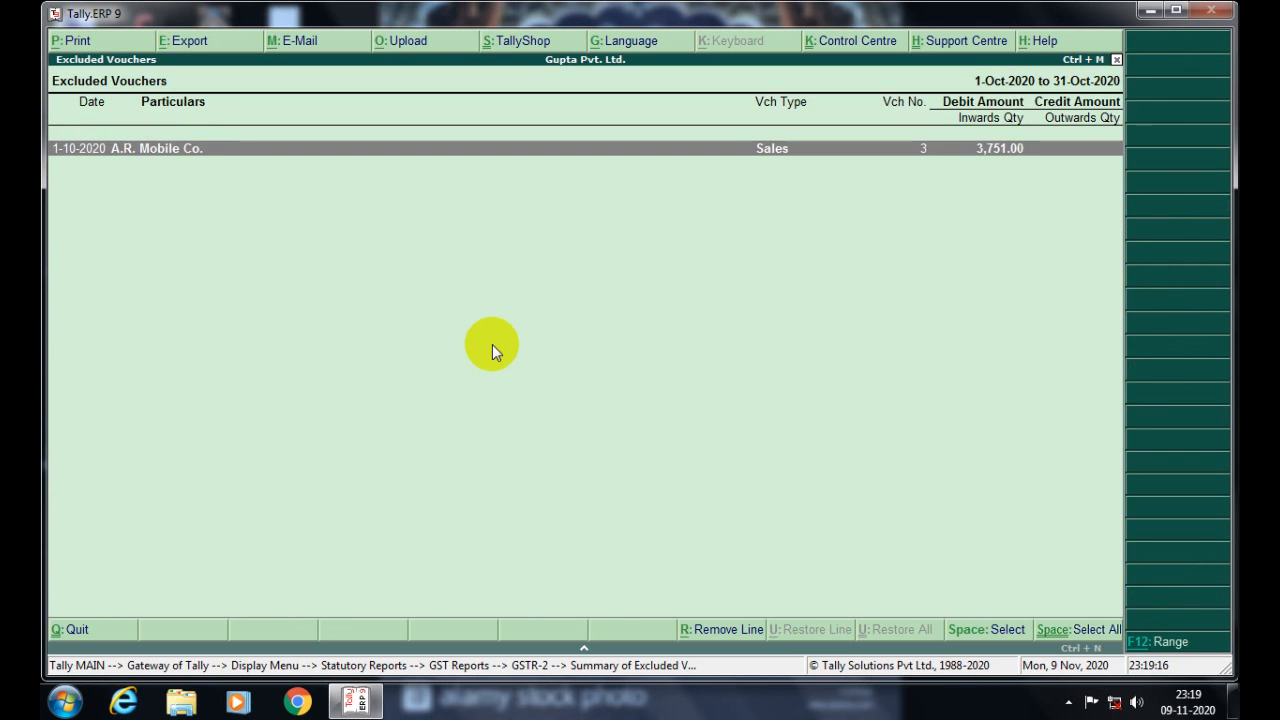
pyautogui.press('Return')
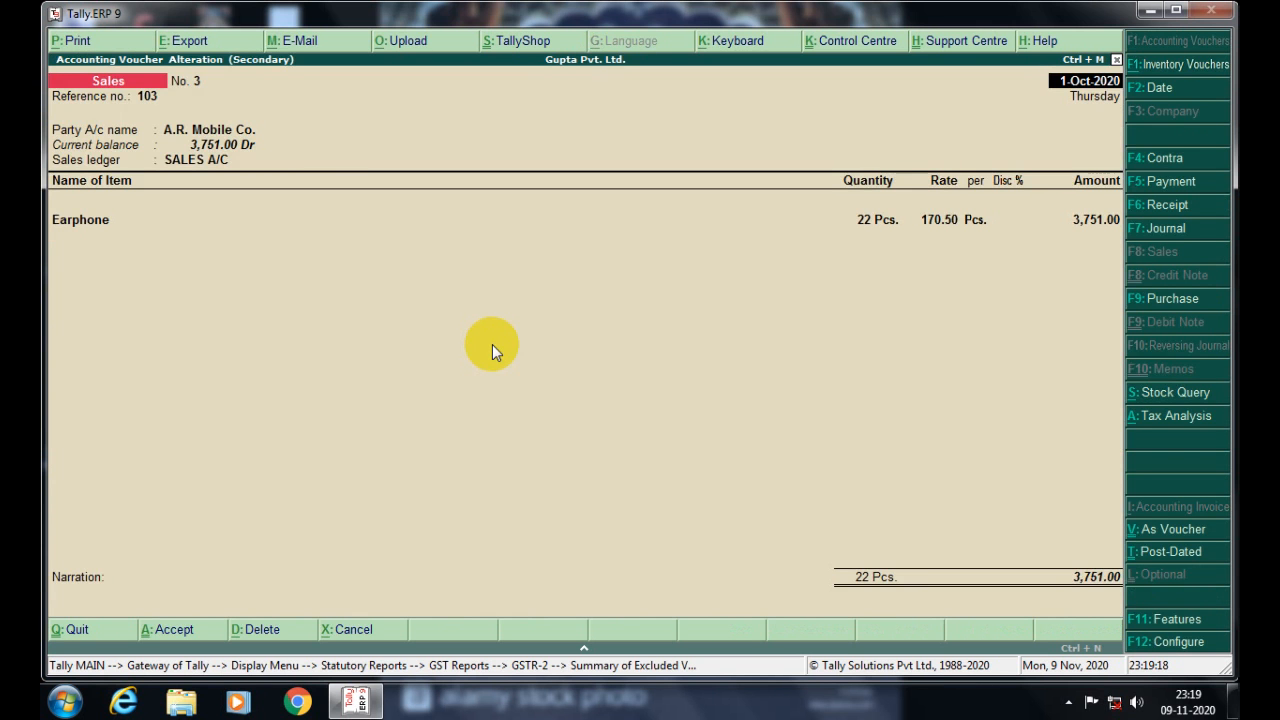
pyautogui.press('Return')
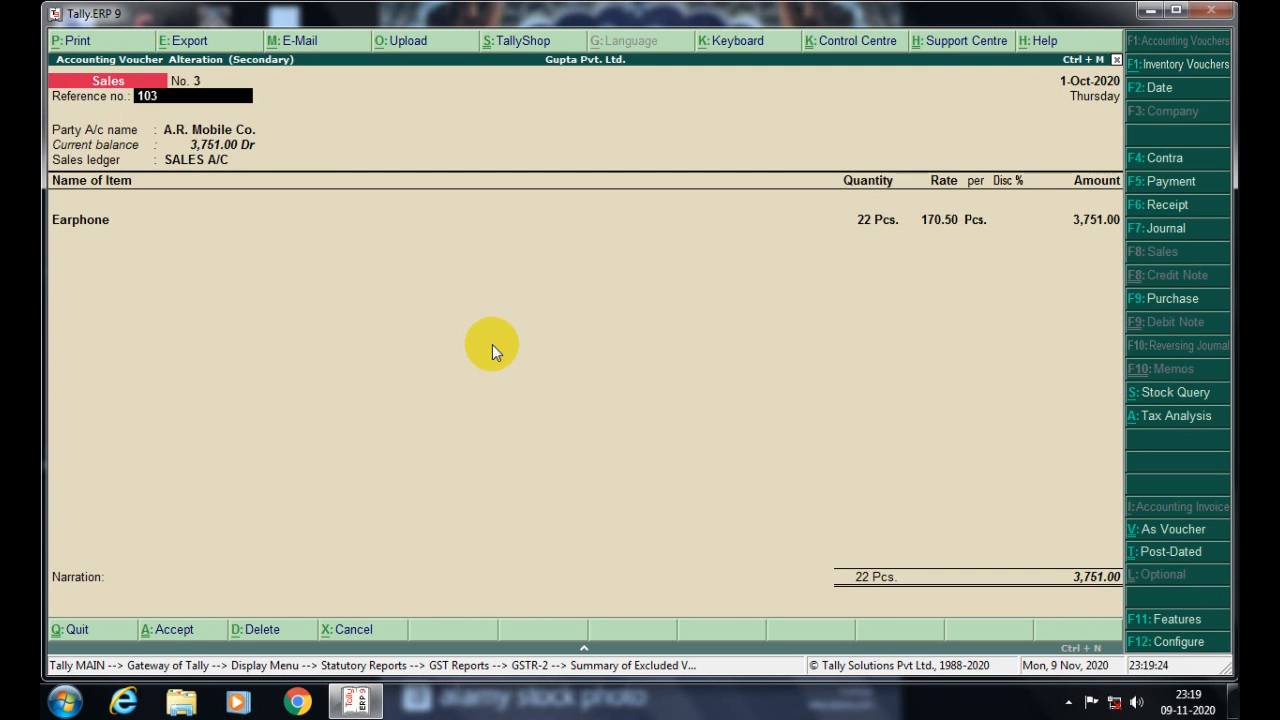
pyautogui.press('BackSpace')
pyautogui.press('Escape')
pyautogui.press('y')
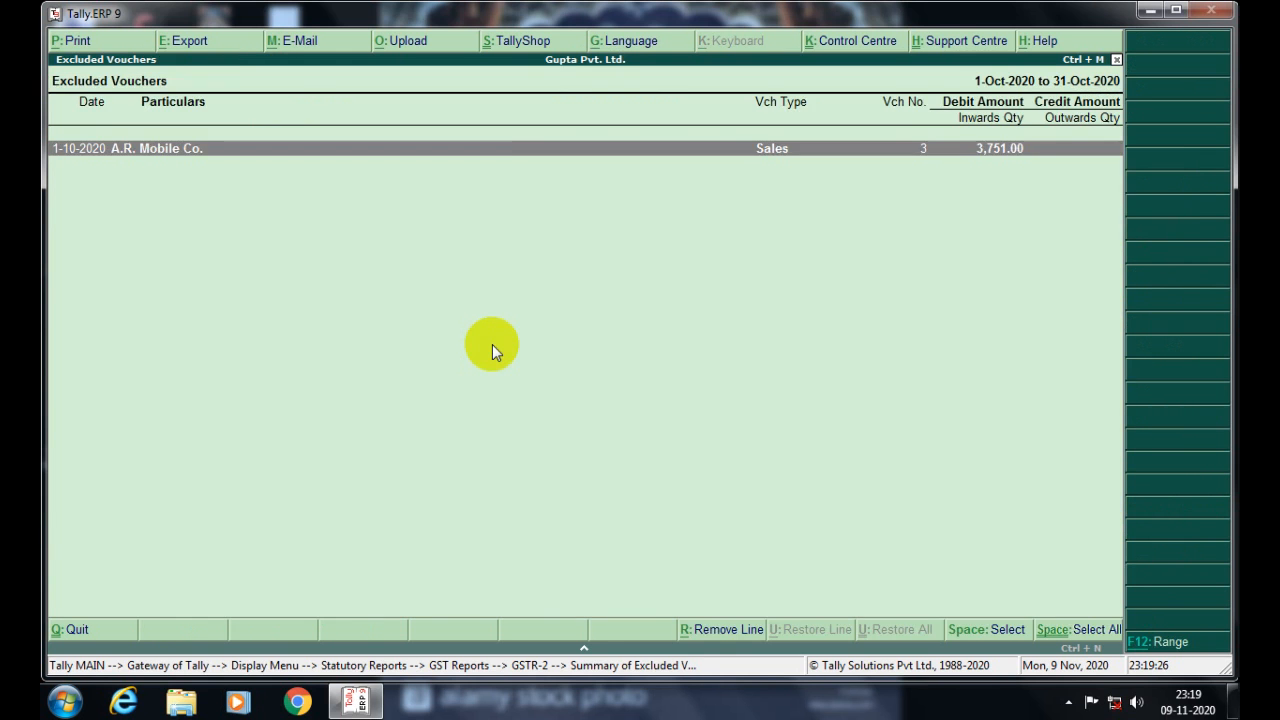
pyautogui.press('Escape')
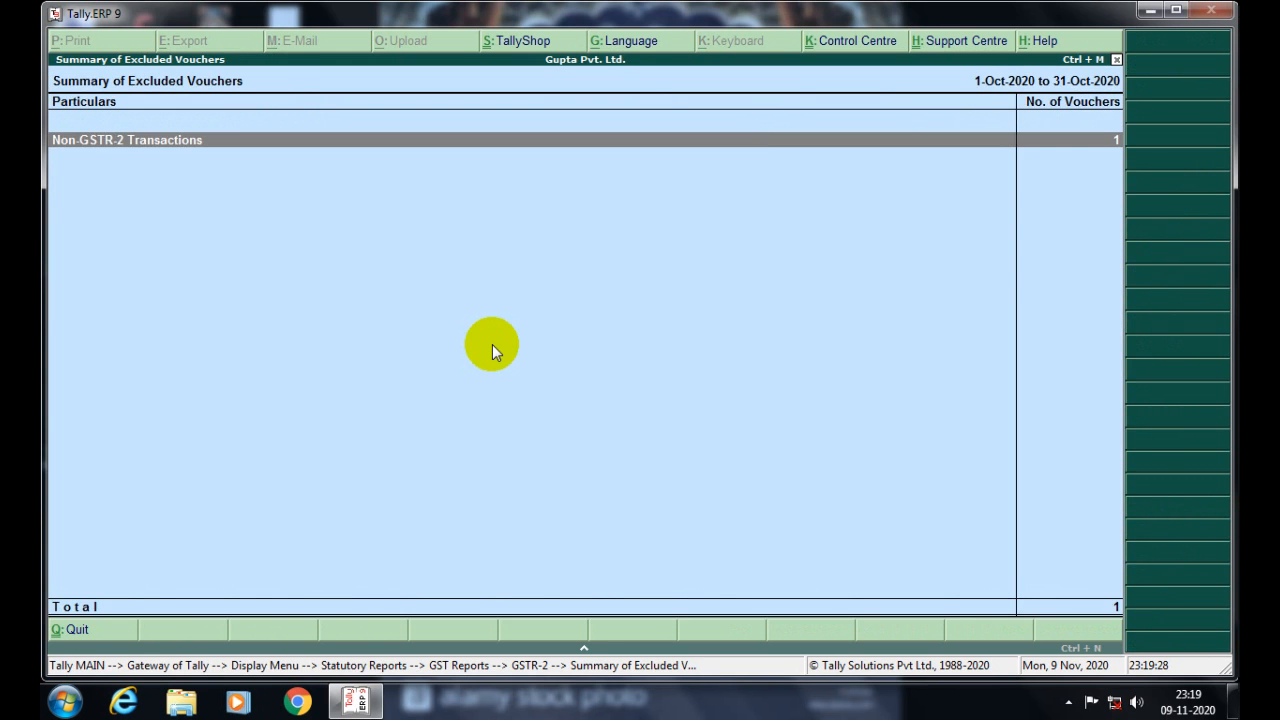
pyautogui.press('Escape')
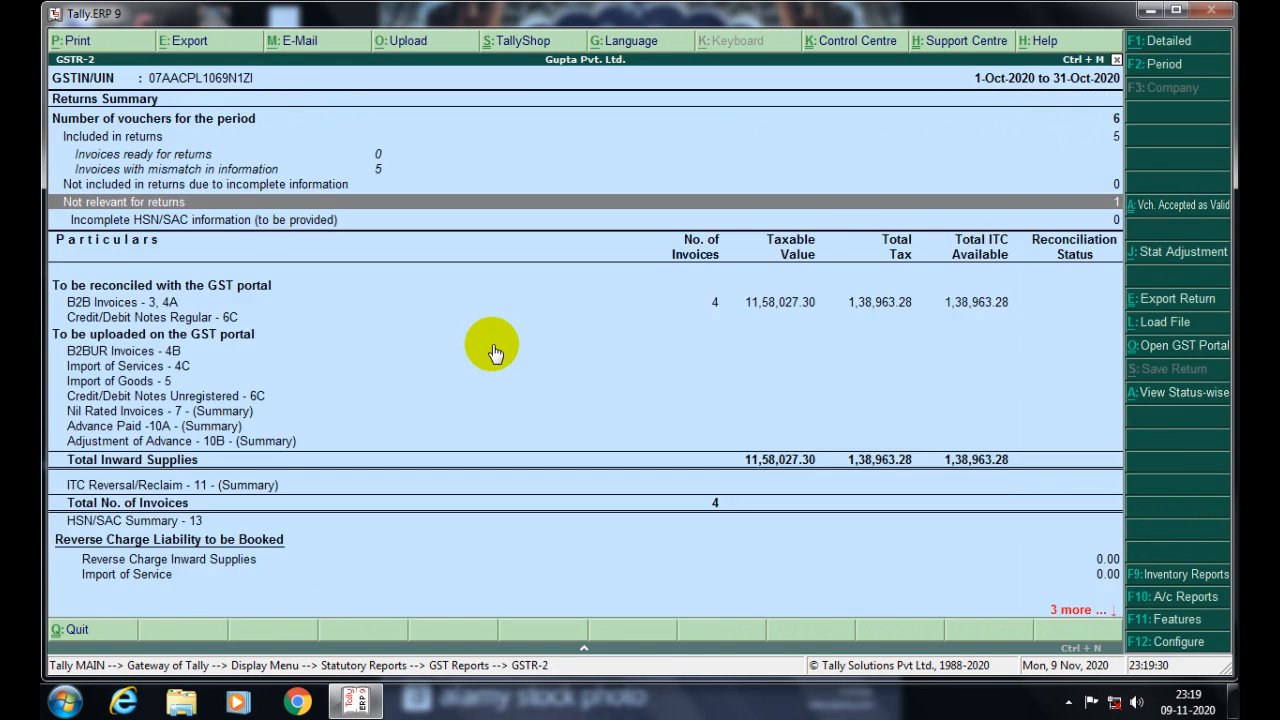
# - Drill into 'Invoices with mismatch in information' from the GSTR-2 summary
pyautogui.press('Up')
pyautogui.press('Up')
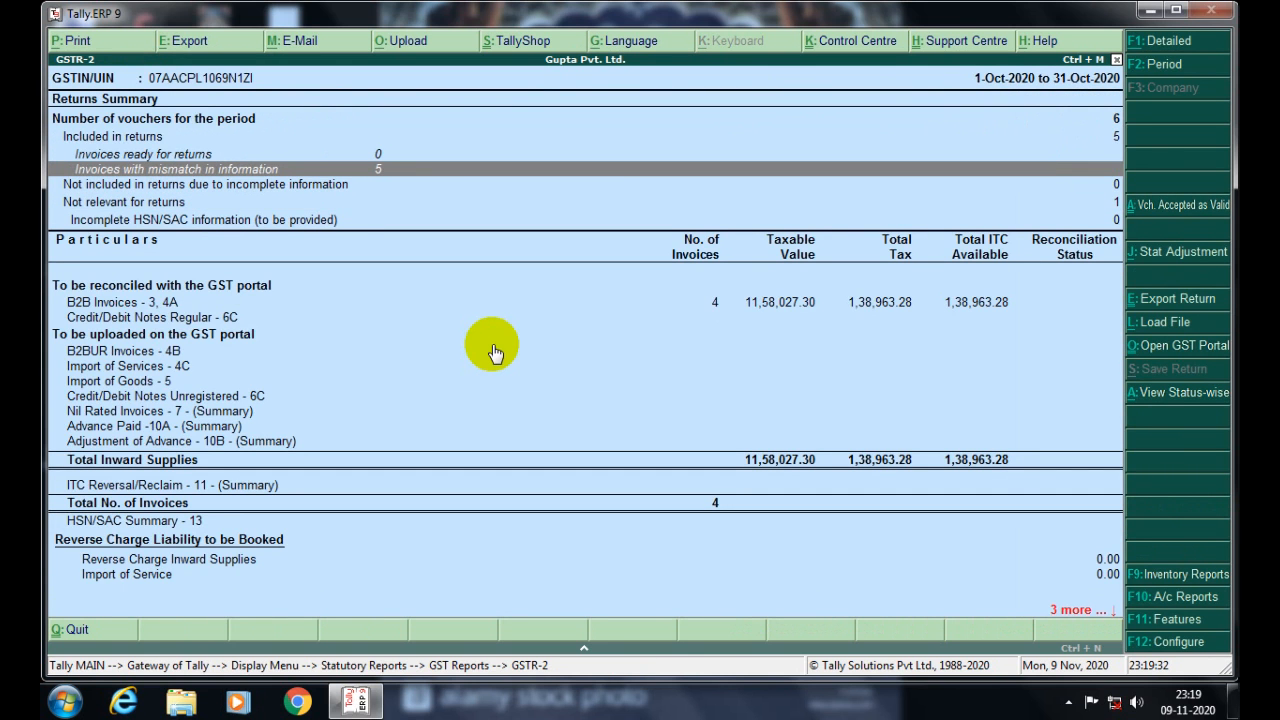
pyautogui.press('Up')
pyautogui.press('Up')
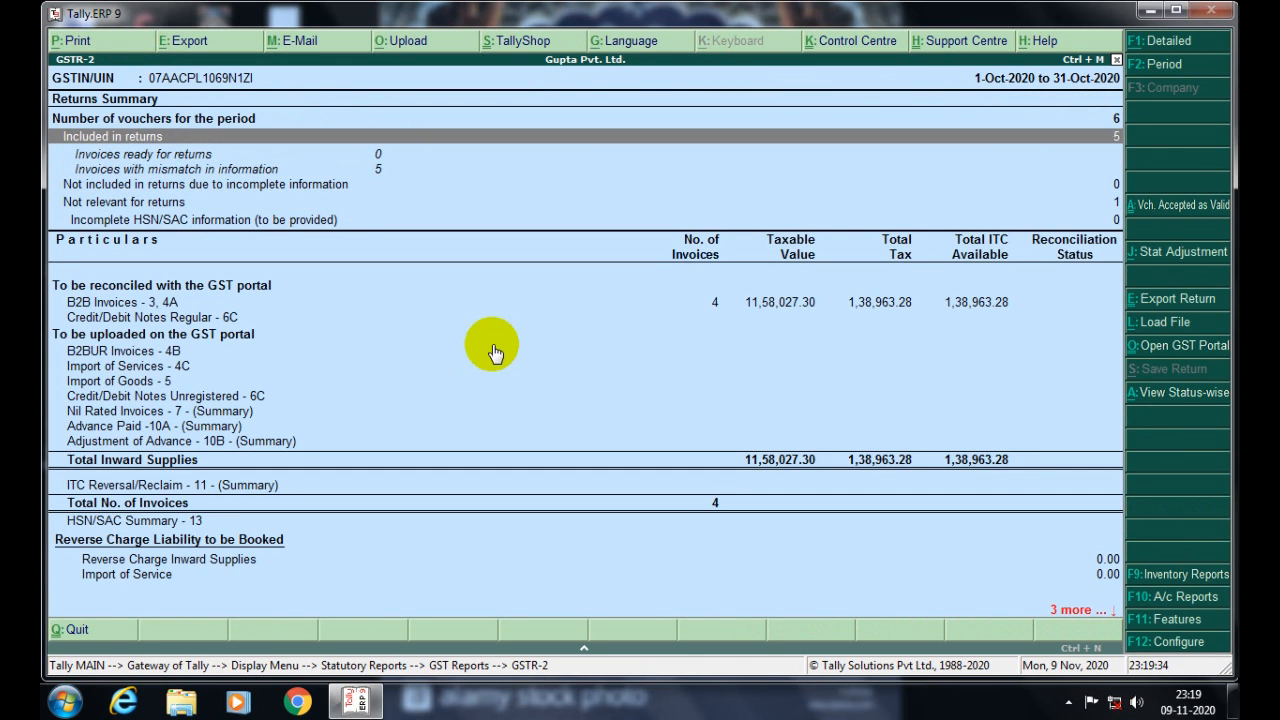
pyautogui.press('Down')
pyautogui.press('Down')
pyautogui.press('Return')
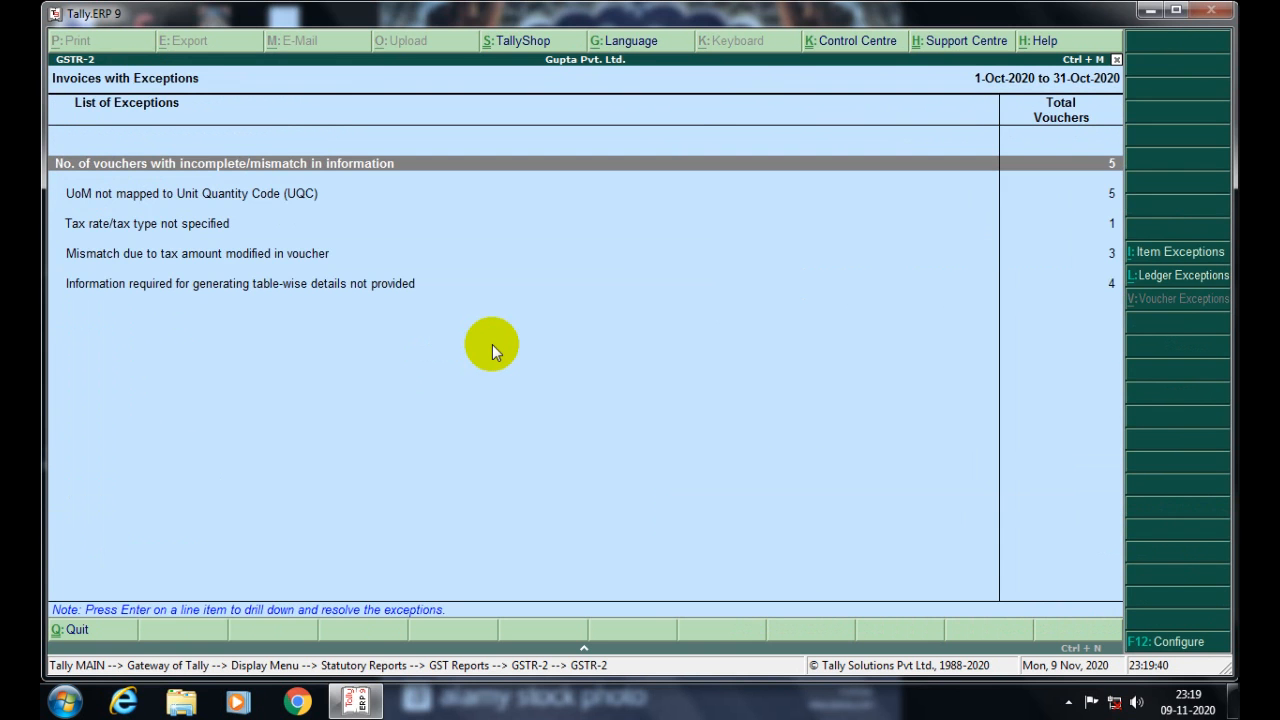
# - Open the five exception vouchers (Nos. 3–7) and browse them, checking A.A. Eletronics voucher No. 4
pyautogui.press('Return')
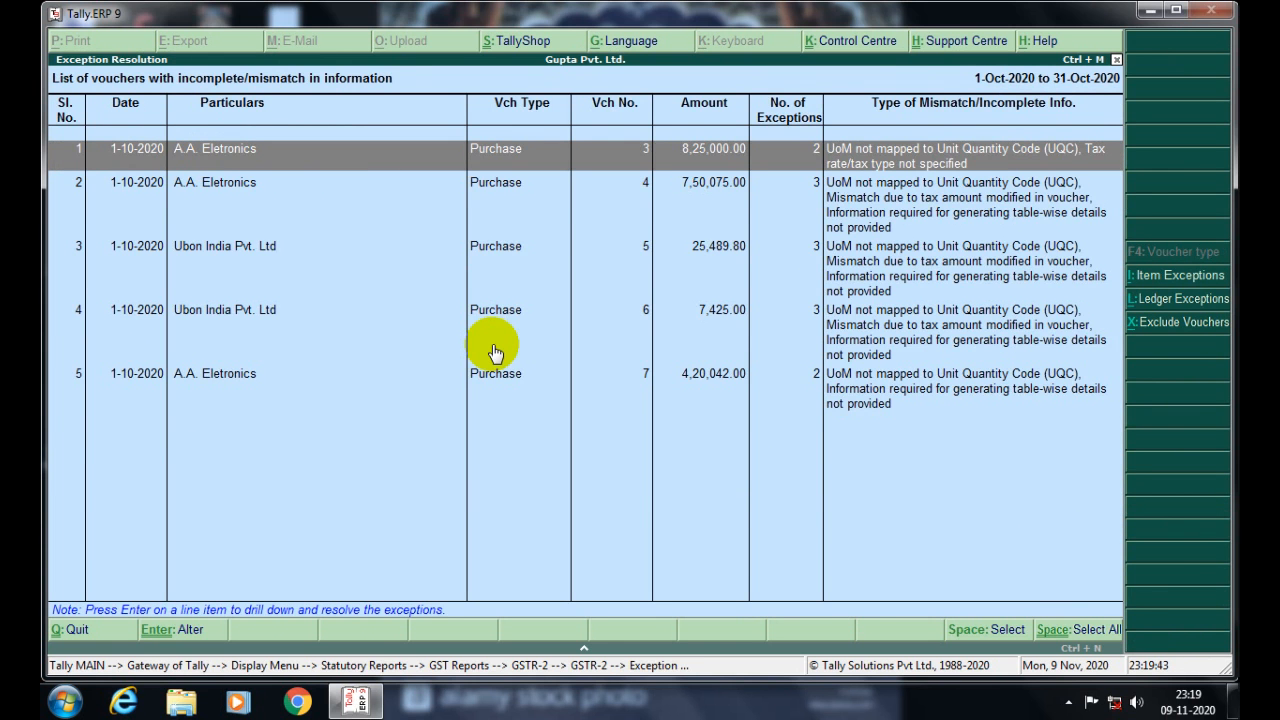
pyautogui.press('Down')
pyautogui.press('Down')
pyautogui.press('Down')
pyautogui.press('Down')
pyautogui.press('Up')
pyautogui.press('Up')
pyautogui.press('Up')
pyautogui.press('Up')
pyautogui.press('Down')
pyautogui.press('Down')
pyautogui.press('Down')
pyautogui.press('Down')
pyautogui.press('Up')
pyautogui.press('Up')
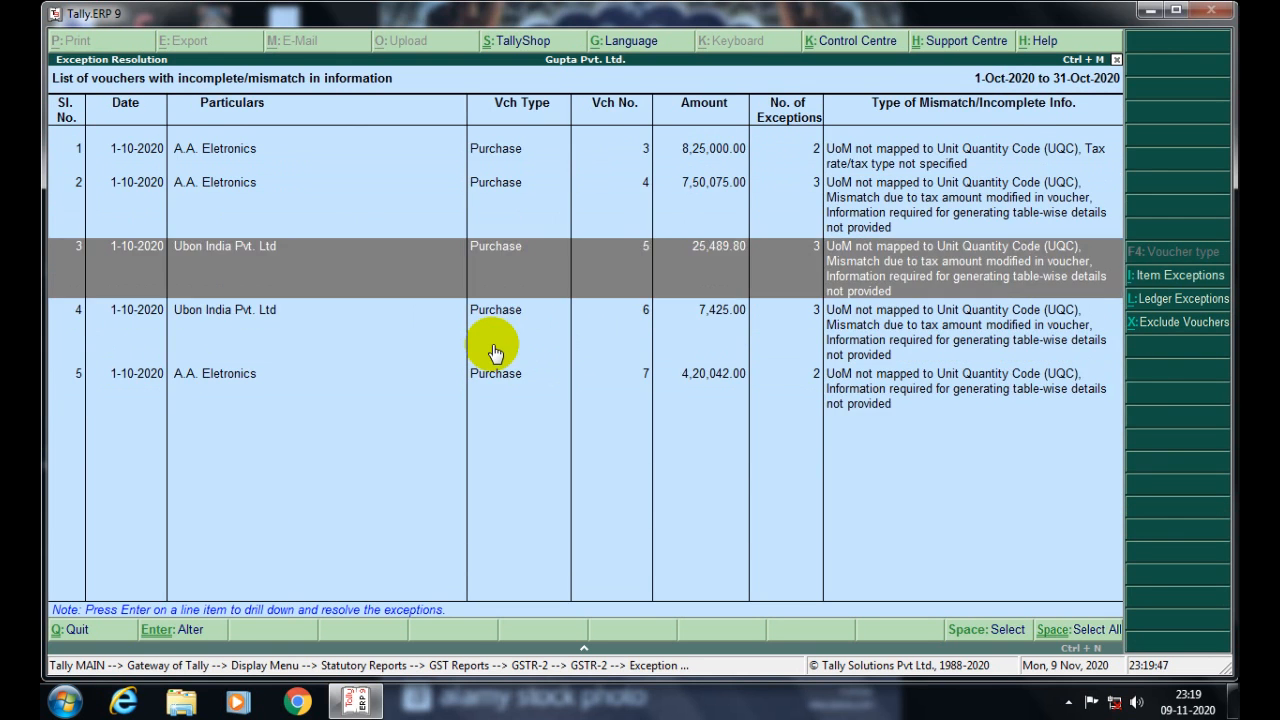
pyautogui.press('Up')
pyautogui.press('Up')
pyautogui.press('Down')
pyautogui.press('Down')
pyautogui.press('Down')
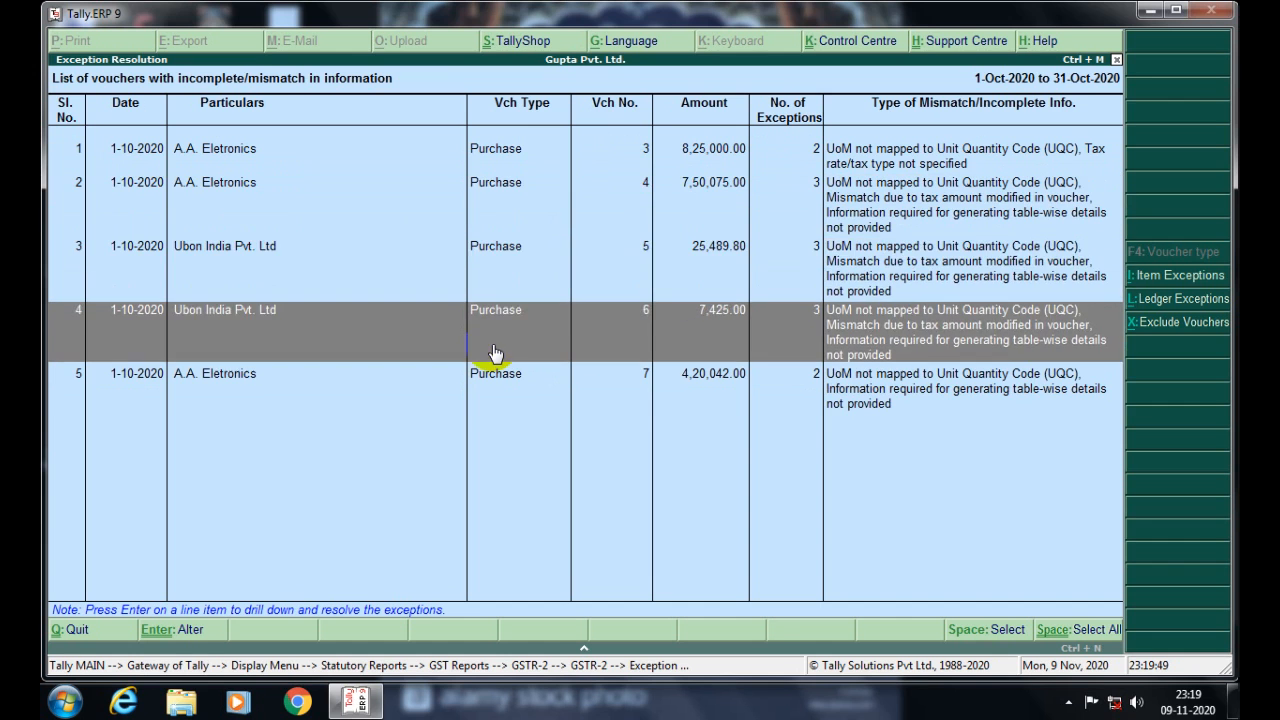
pyautogui.press('Down')
pyautogui.press('Up')
pyautogui.press('Up')
pyautogui.press('Up')
pyautogui.press('Up')
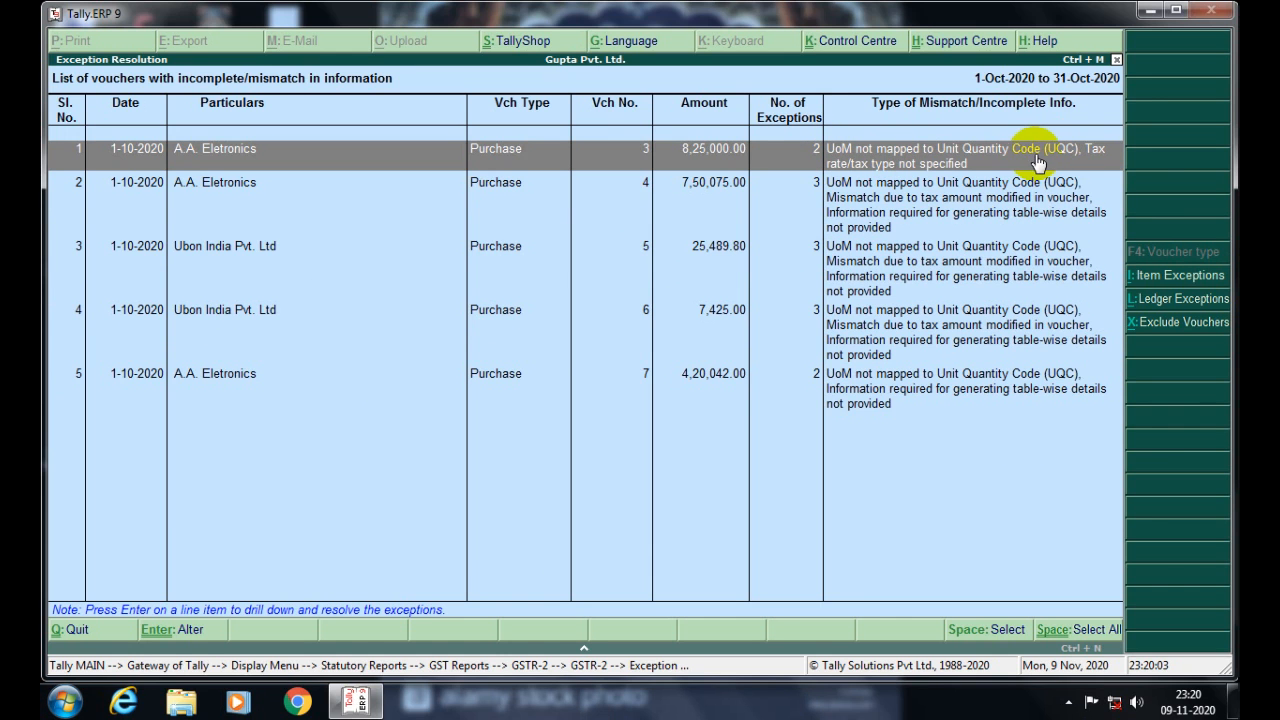
pyautogui.click(988, 200)
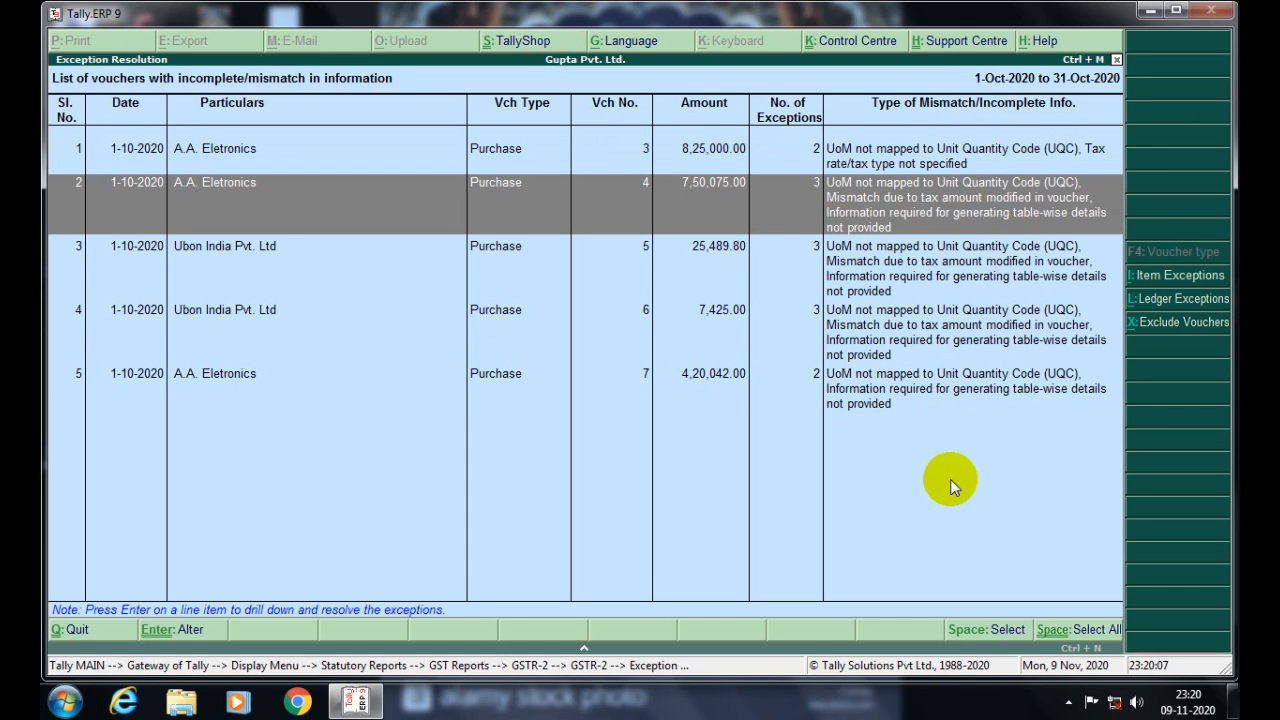
pyautogui.press('Up')
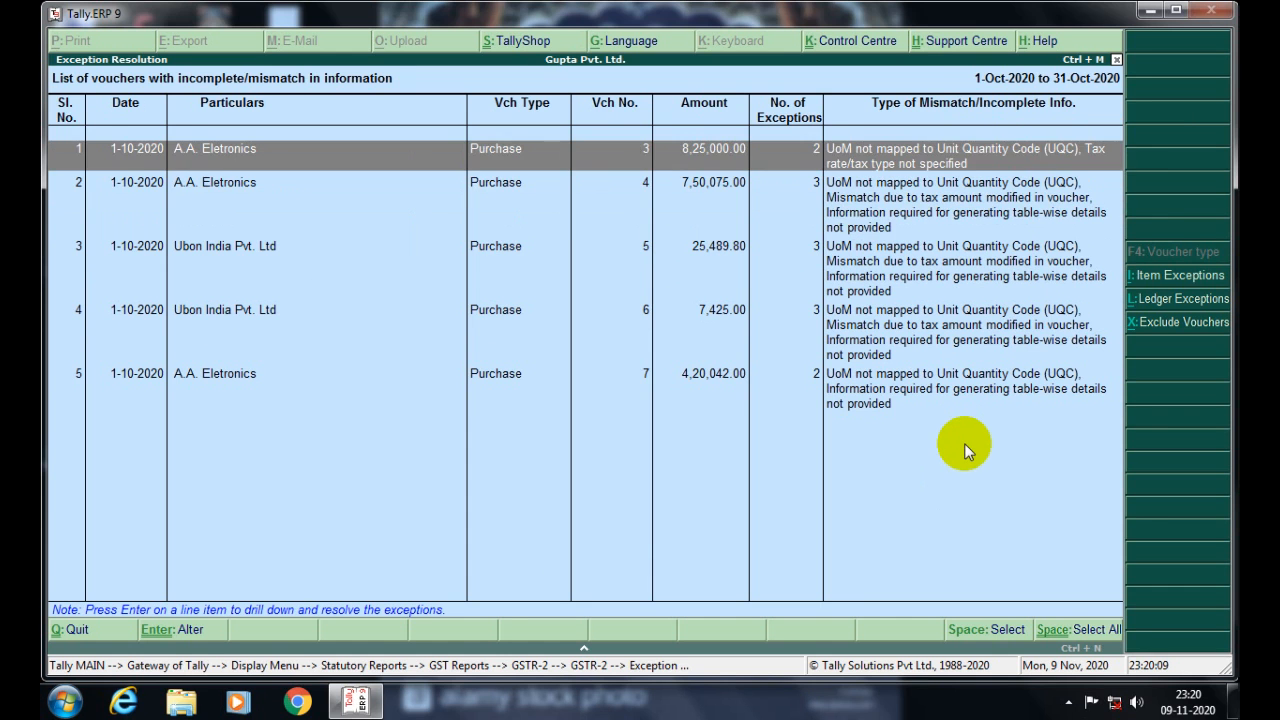
# - Open purchase voucher No. 3, mapping UQC to PCS-PIECES with nature Purchase Taxable
pyautogui.press('Return')
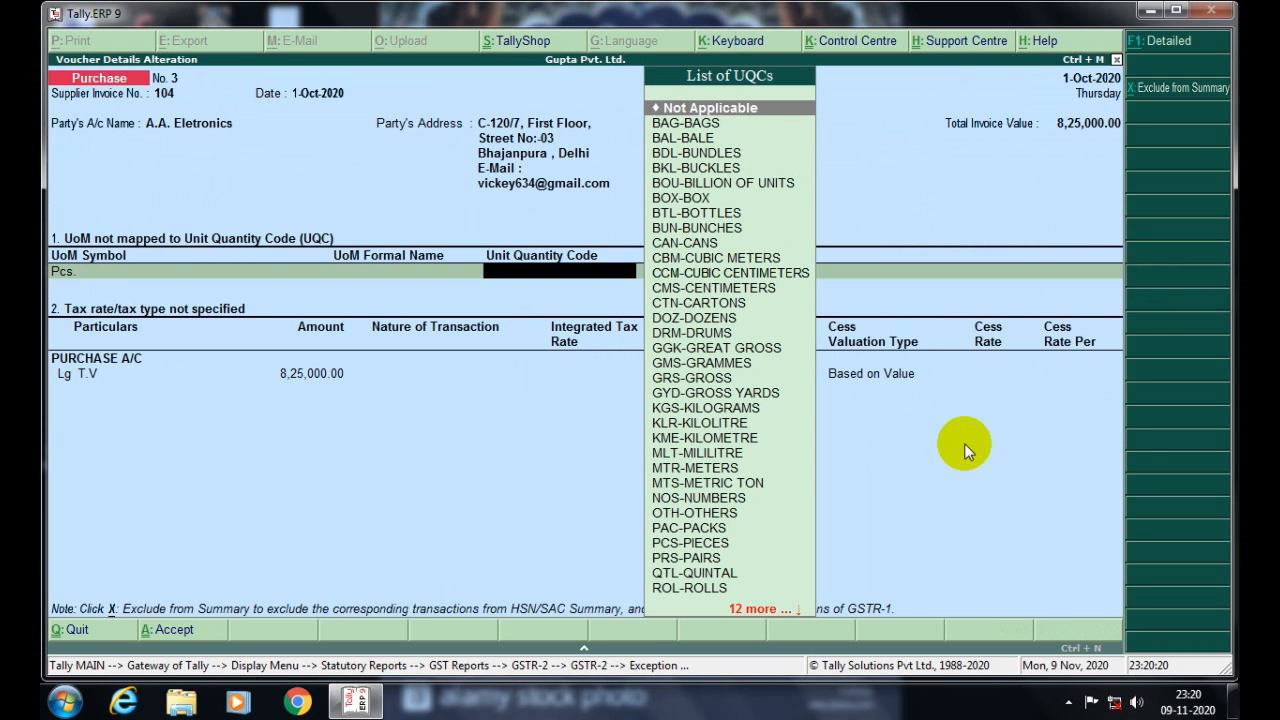
pyautogui.write('PCS')
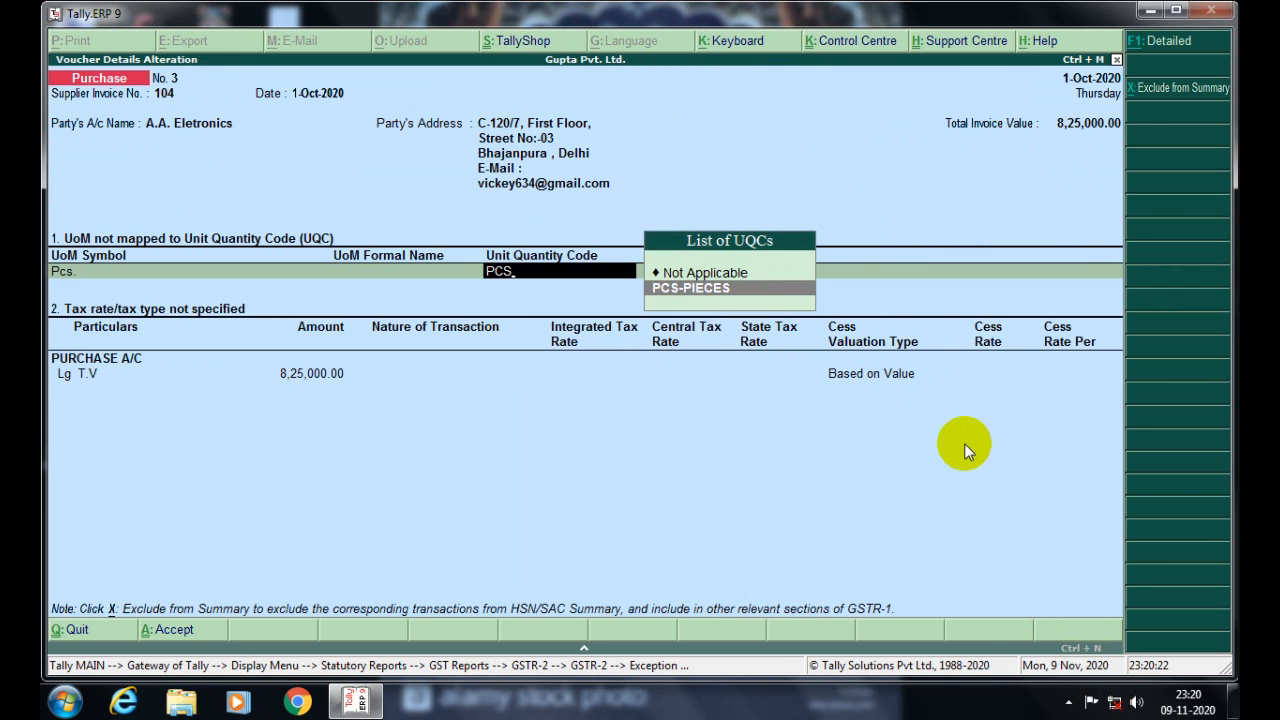
pyautogui.press('Return')
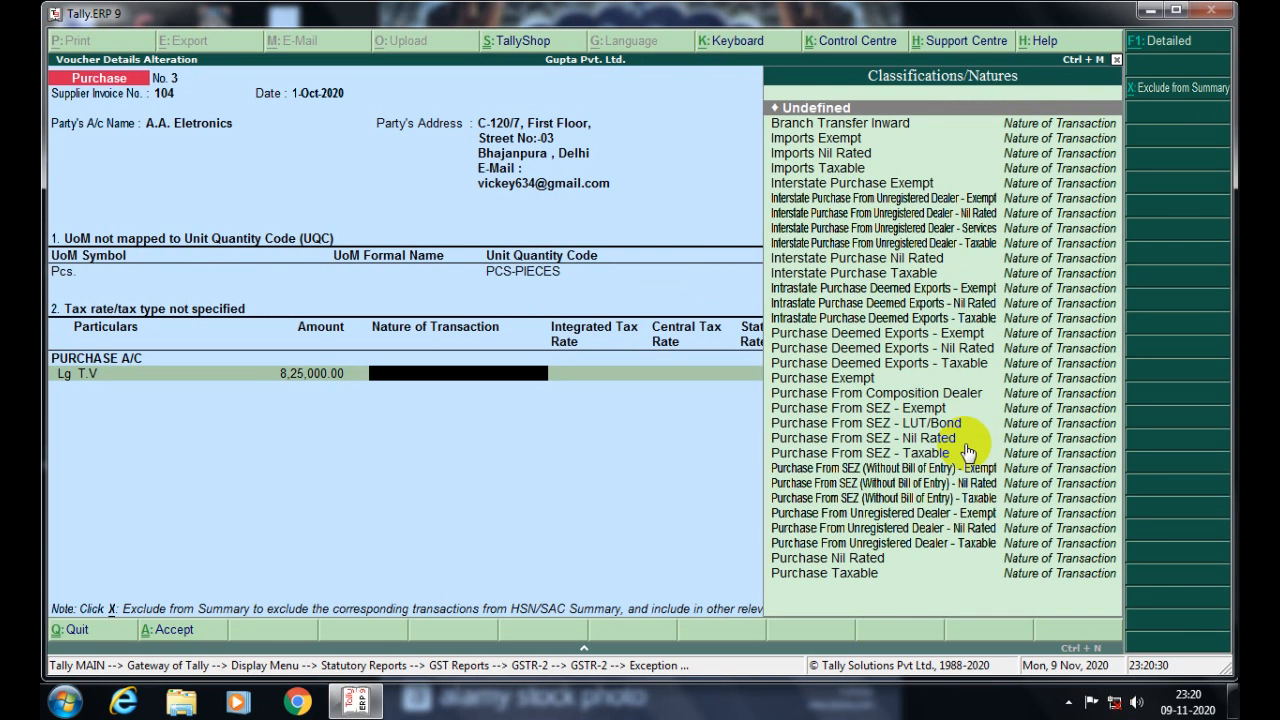
pyautogui.press('Down')
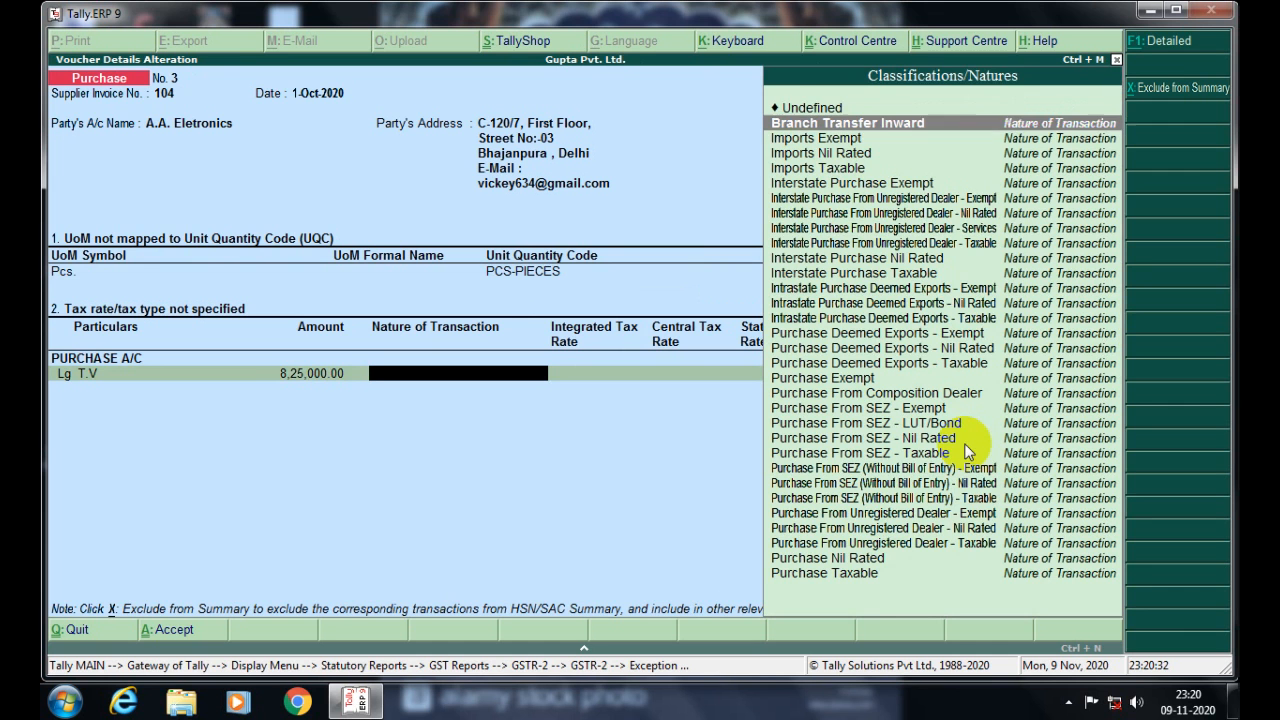
pyautogui.press('Down')
pyautogui.press('Down')
pyautogui.press('Down')
pyautogui.press('Down')
pyautogui.press('Down')
pyautogui.press('Down')
pyautogui.press('Down')
pyautogui.press('Down')
pyautogui.press('Down')
pyautogui.press('Down')
pyautogui.press('Down')
pyautogui.press('Down')
pyautogui.press('Down')
pyautogui.press('Down')
pyautogui.press('Down')
pyautogui.press('Down')
pyautogui.press('Down')
pyautogui.press('Down')
pyautogui.press('Down')
pyautogui.press('Down')
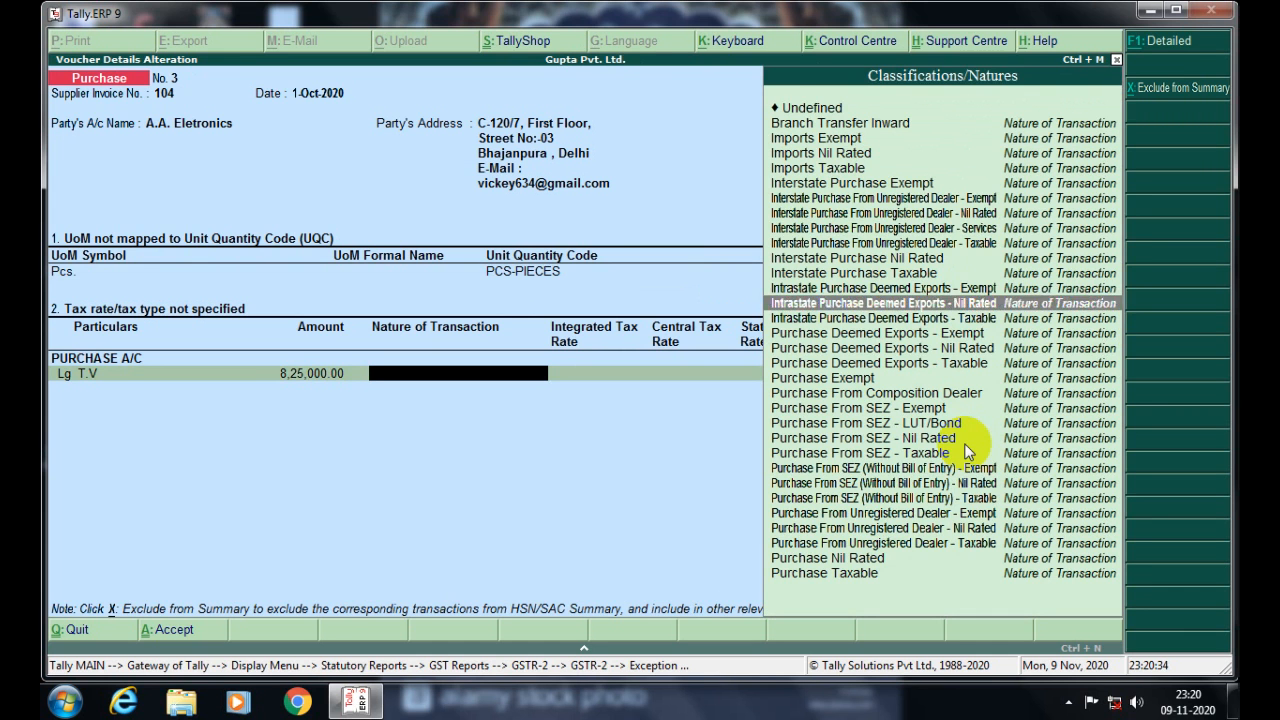
pyautogui.press('Down')
pyautogui.press('Down')
pyautogui.press('Down')
pyautogui.press('Down')
pyautogui.press('Down')
pyautogui.press('Down')
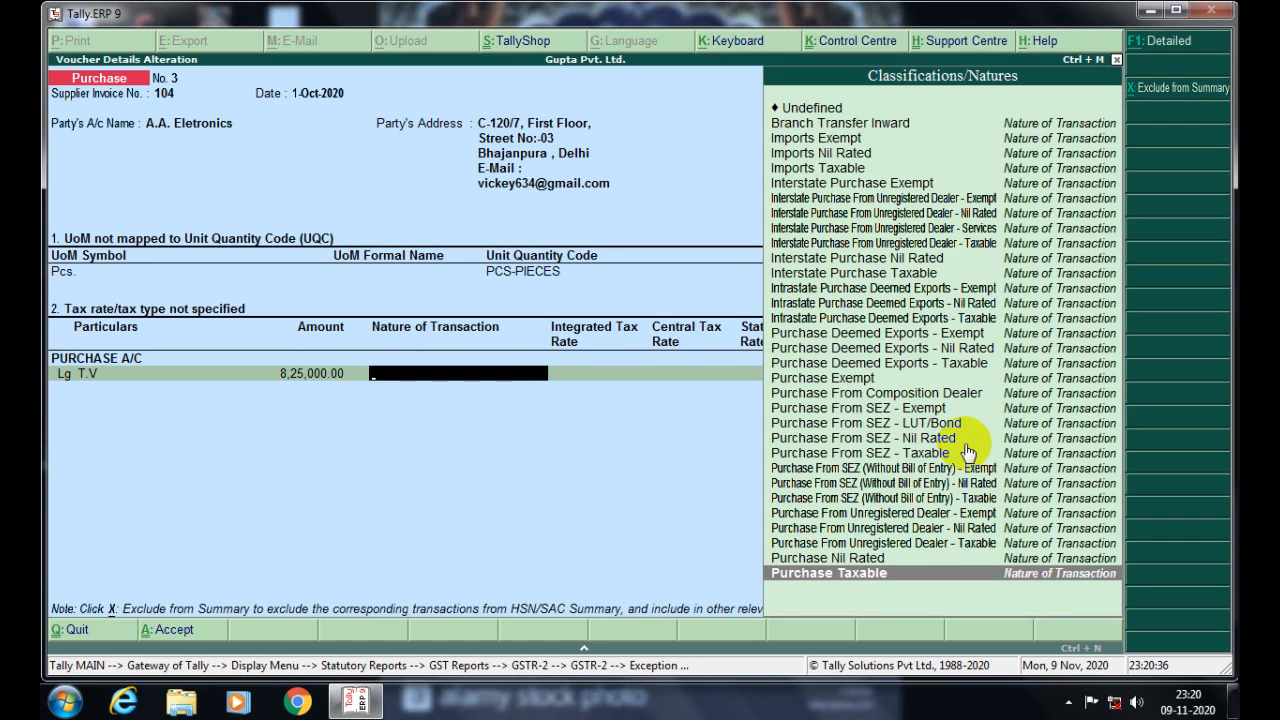
pyautogui.press('Return')
pyautogui.press('Return')
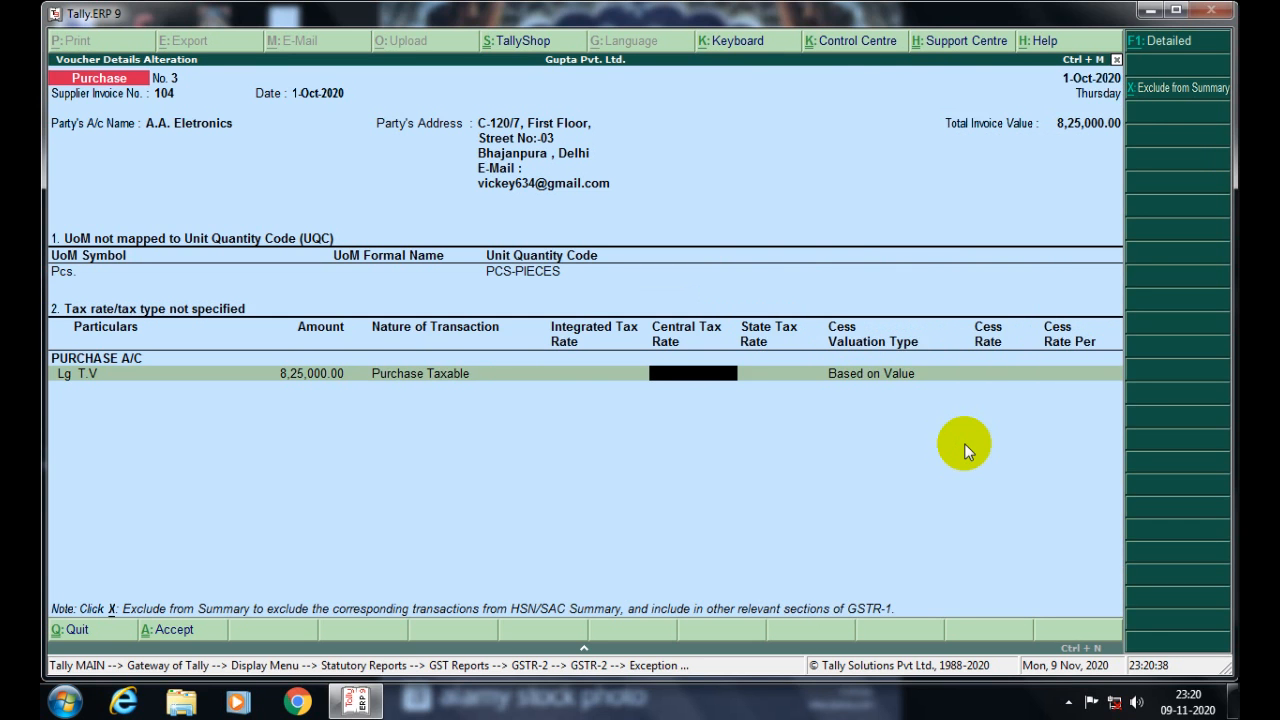
# - Set integrated tax 18%, central and state tax 9% each, keeping cess valuation on value
pyautogui.press('BackSpace')
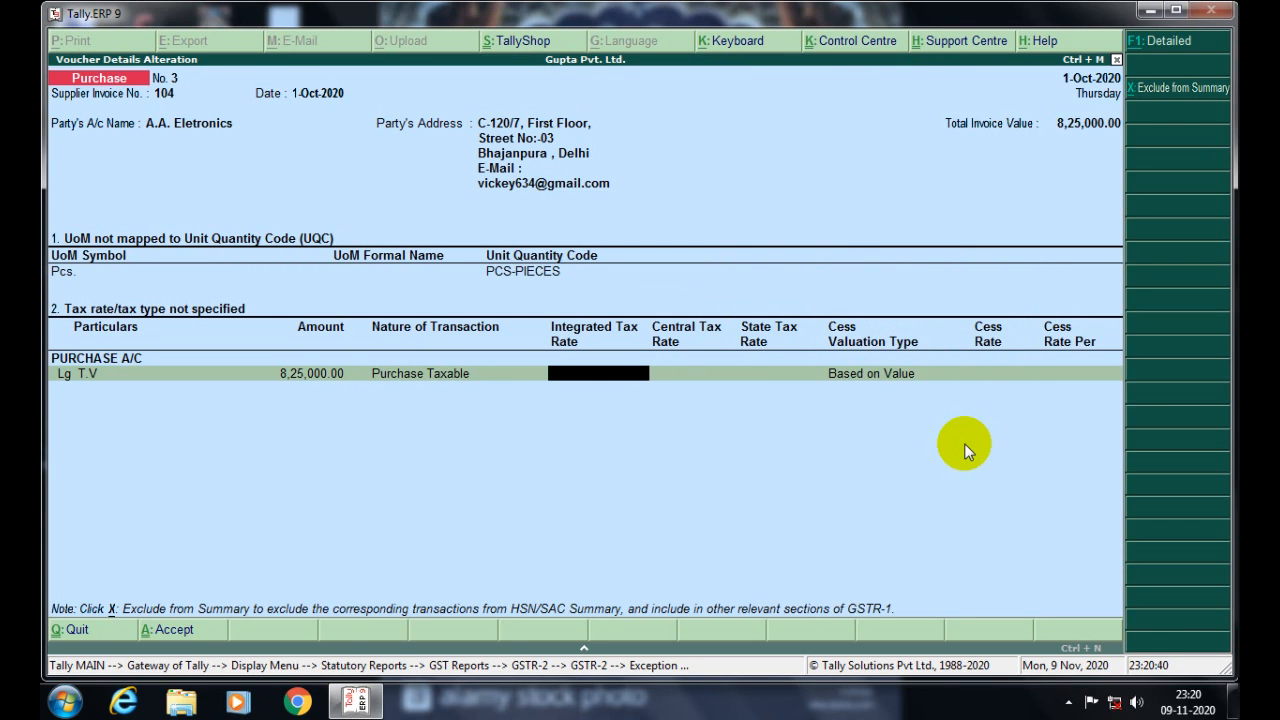
pyautogui.write('18')
pyautogui.press('Return')
pyautogui.press('Return')
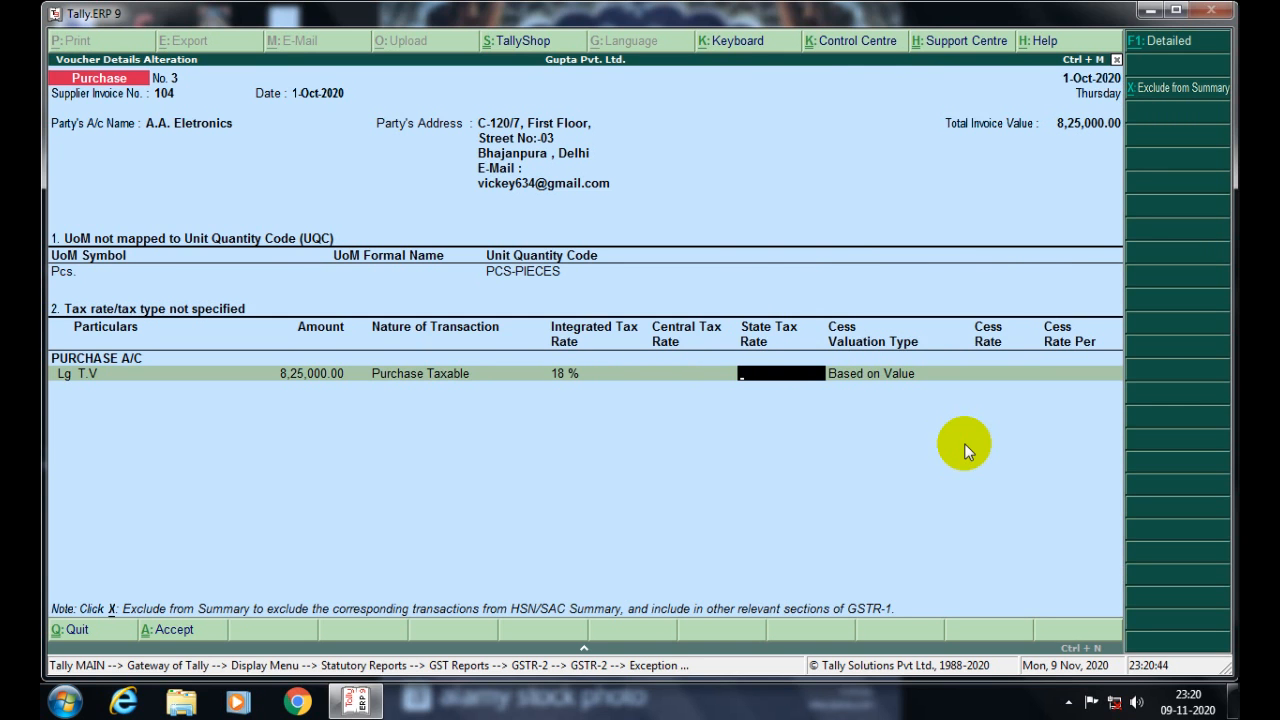
pyautogui.press('Return')
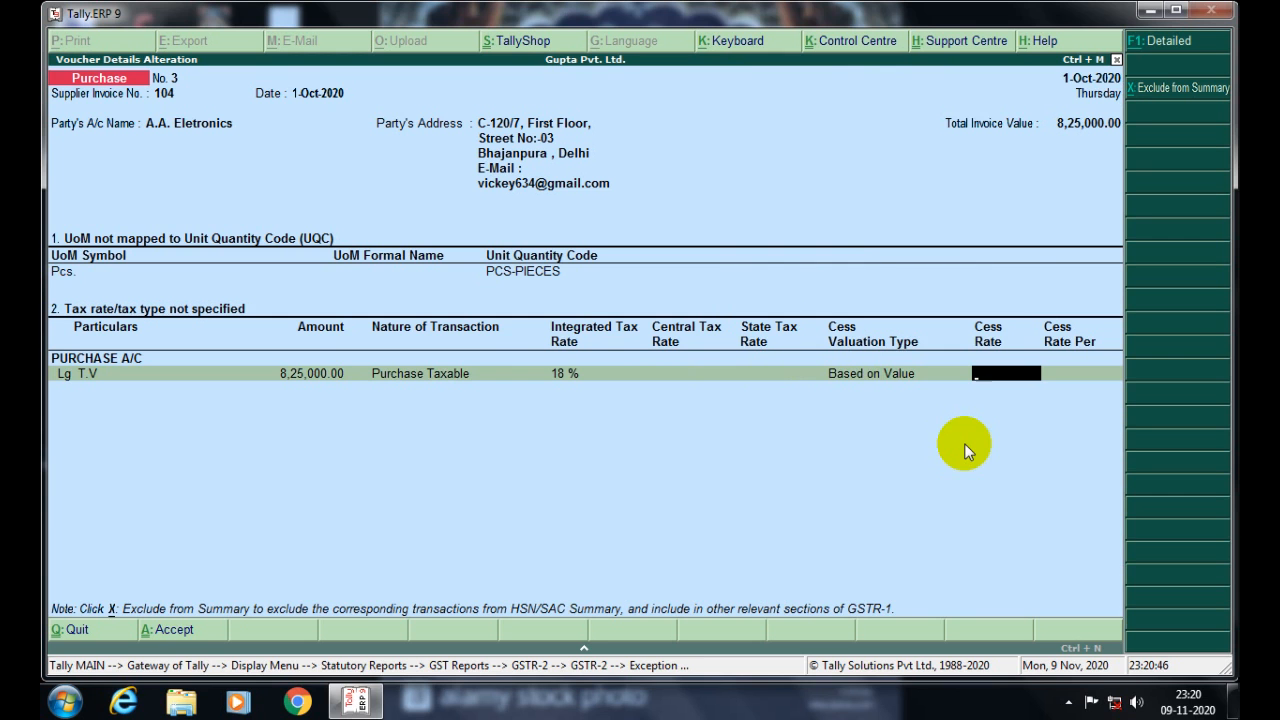
pyautogui.press('BackSpace')
pyautogui.press('BackSpace')
pyautogui.press('BackSpace')
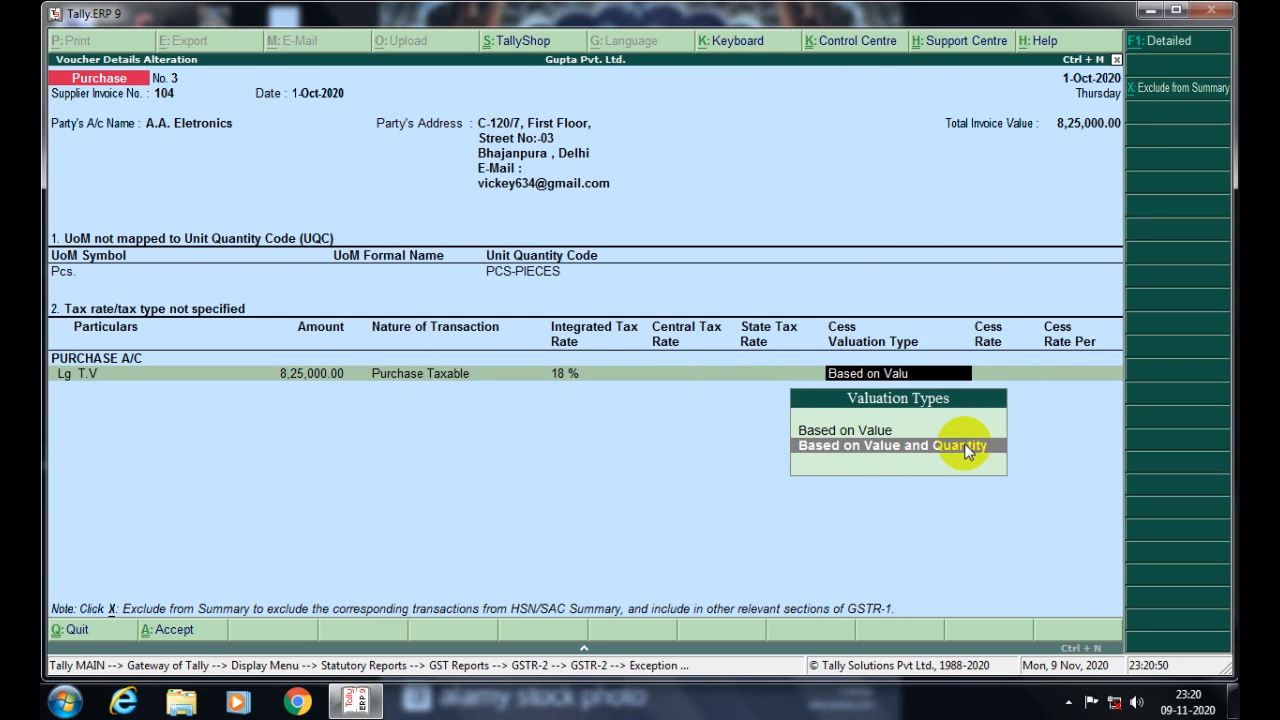
pyautogui.press('Up')
pyautogui.press('Return')
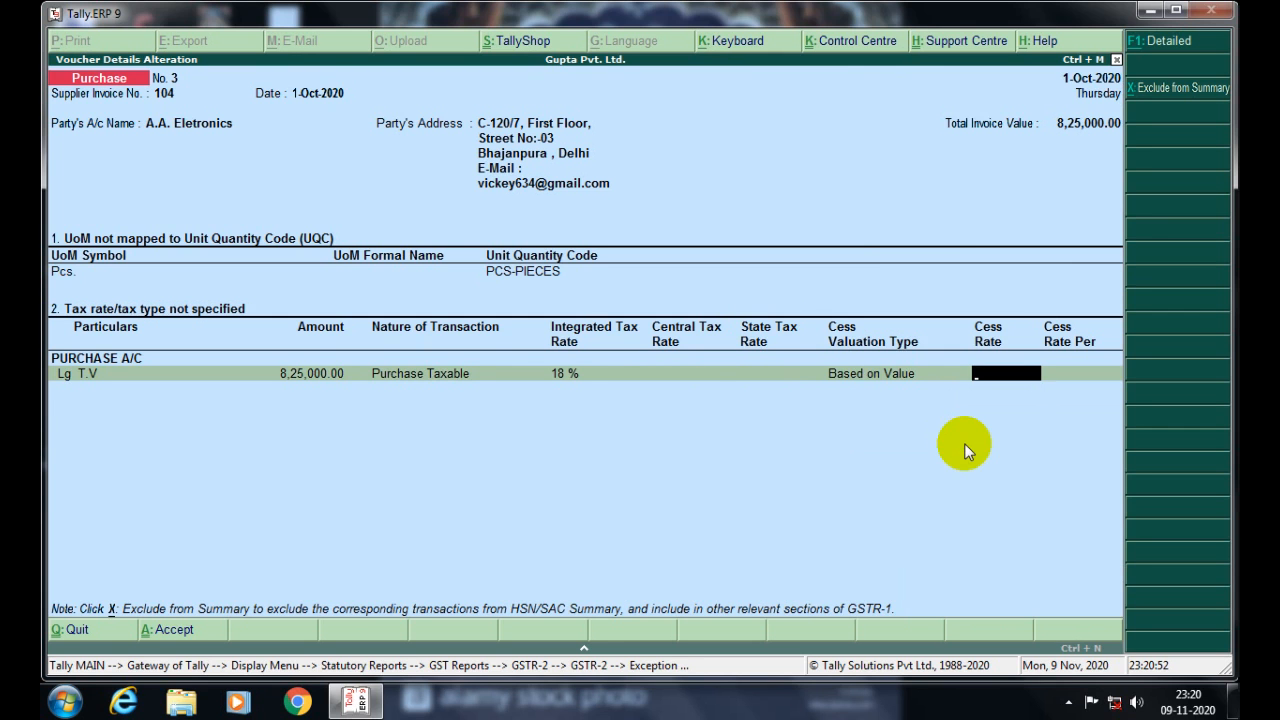
pyautogui.click(692, 372)
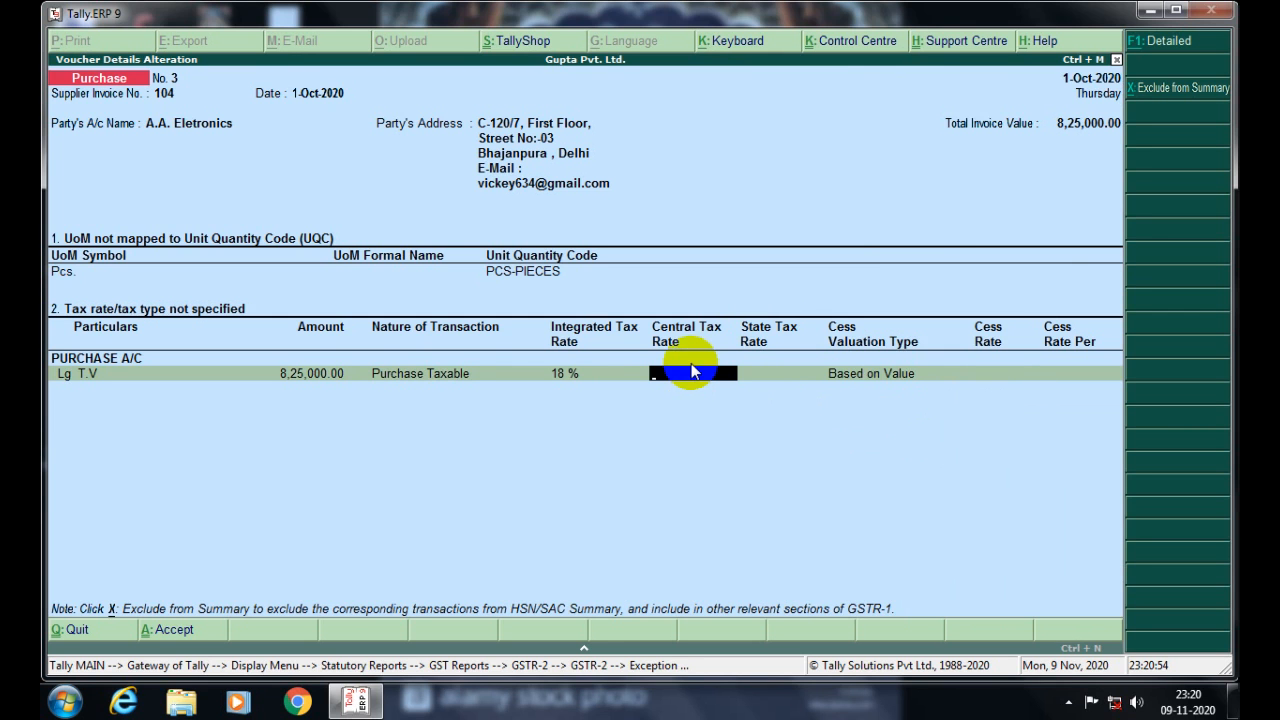
pyautogui.write('9')
pyautogui.press('Return')
pyautogui.write('9')
pyautogui.press('Return')
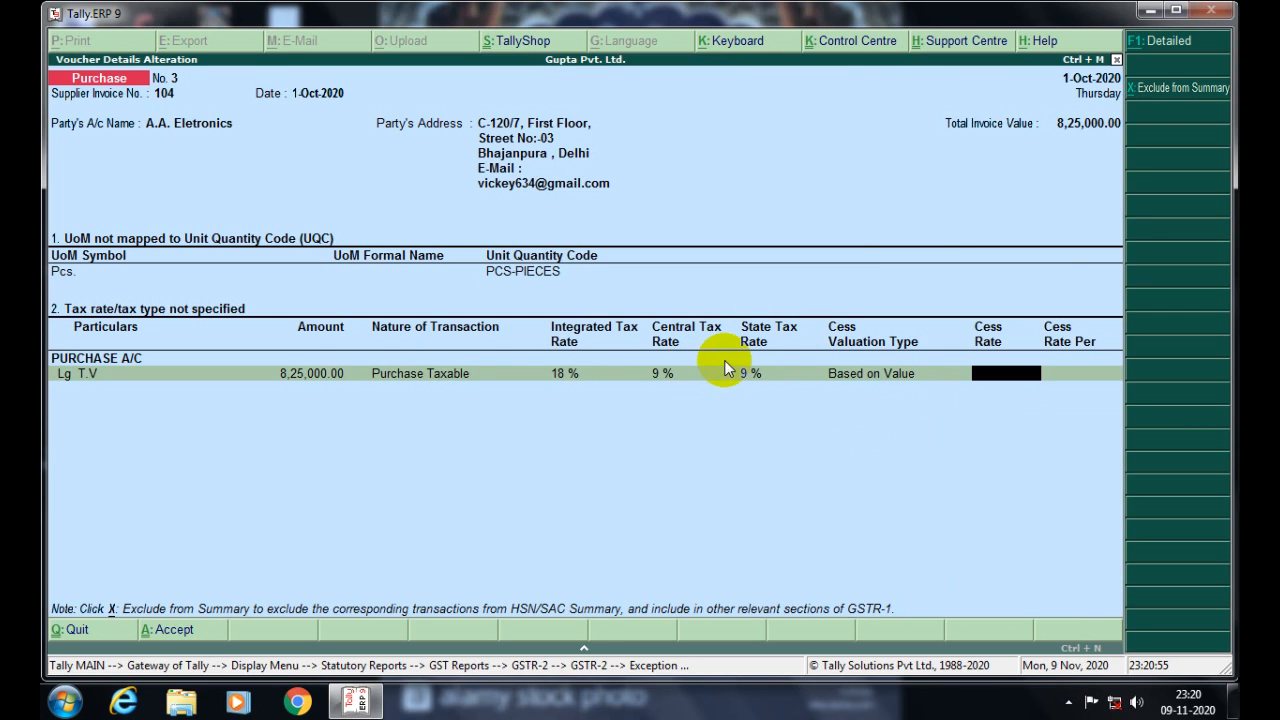
pyautogui.press('Return')
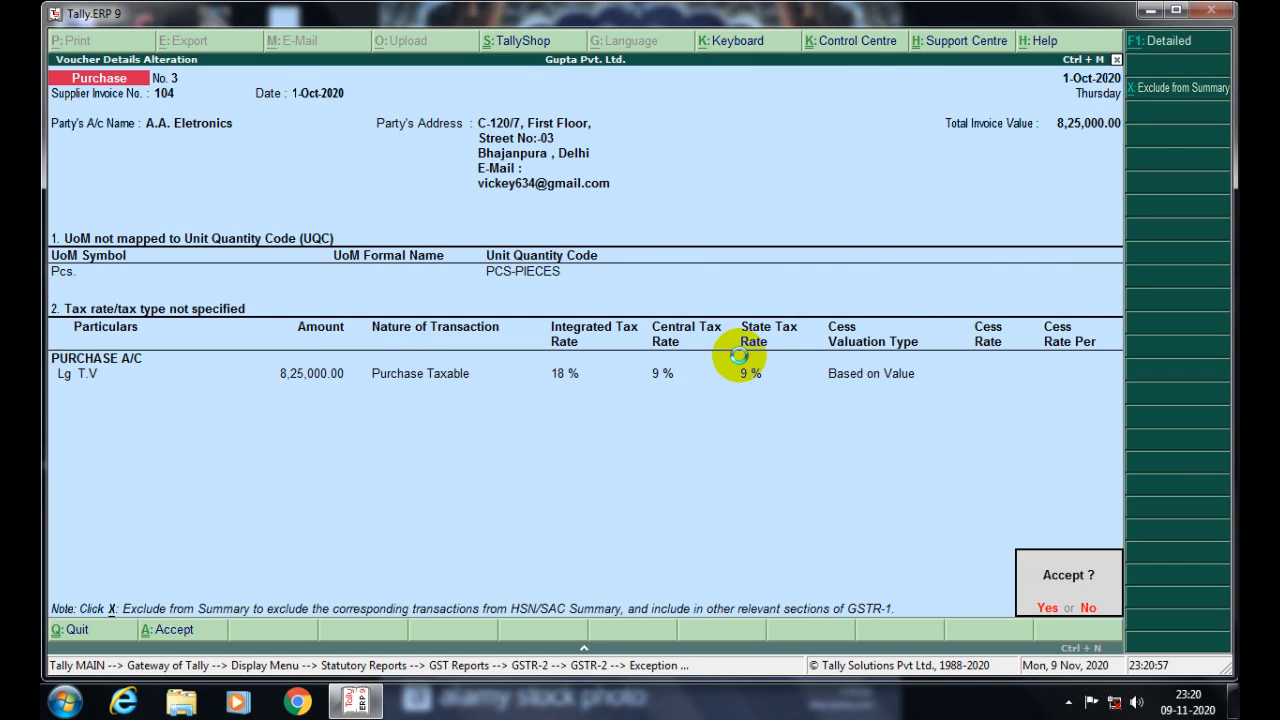
# - Keep Uttar Pradesh as the party's state on purchase voucher No. 3
pyautogui.press('Return')
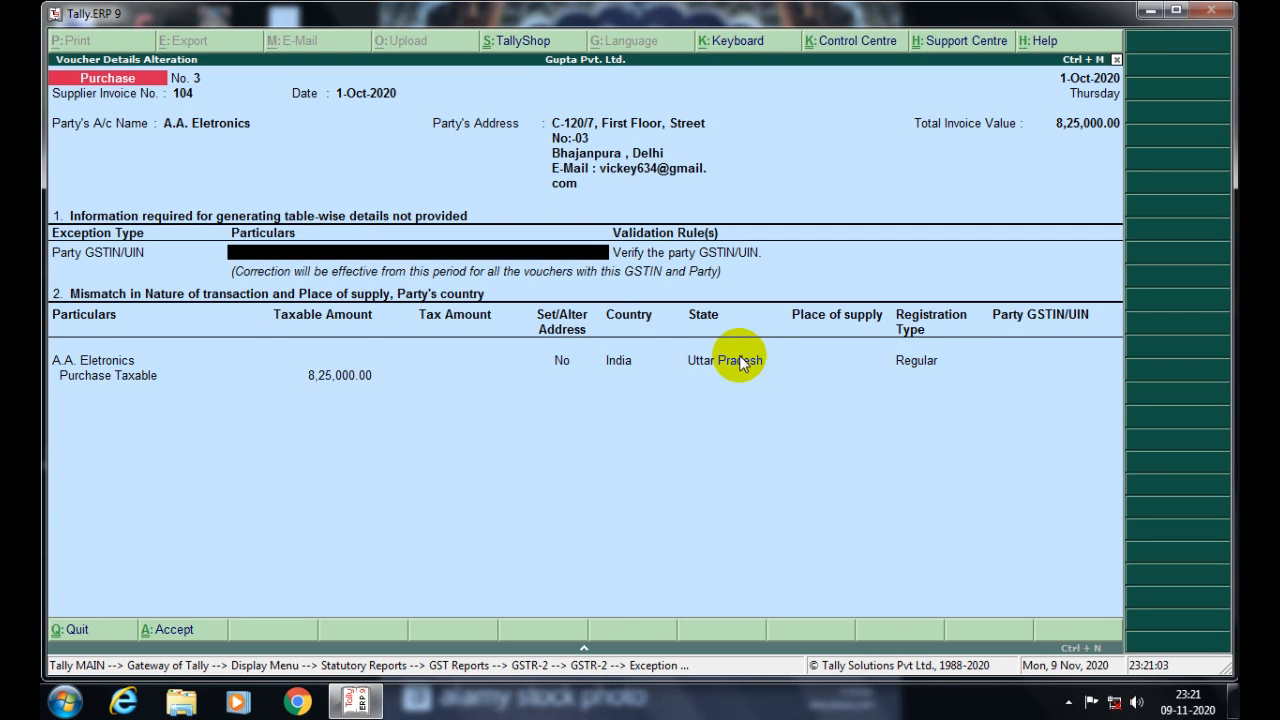
pyautogui.press('Return')
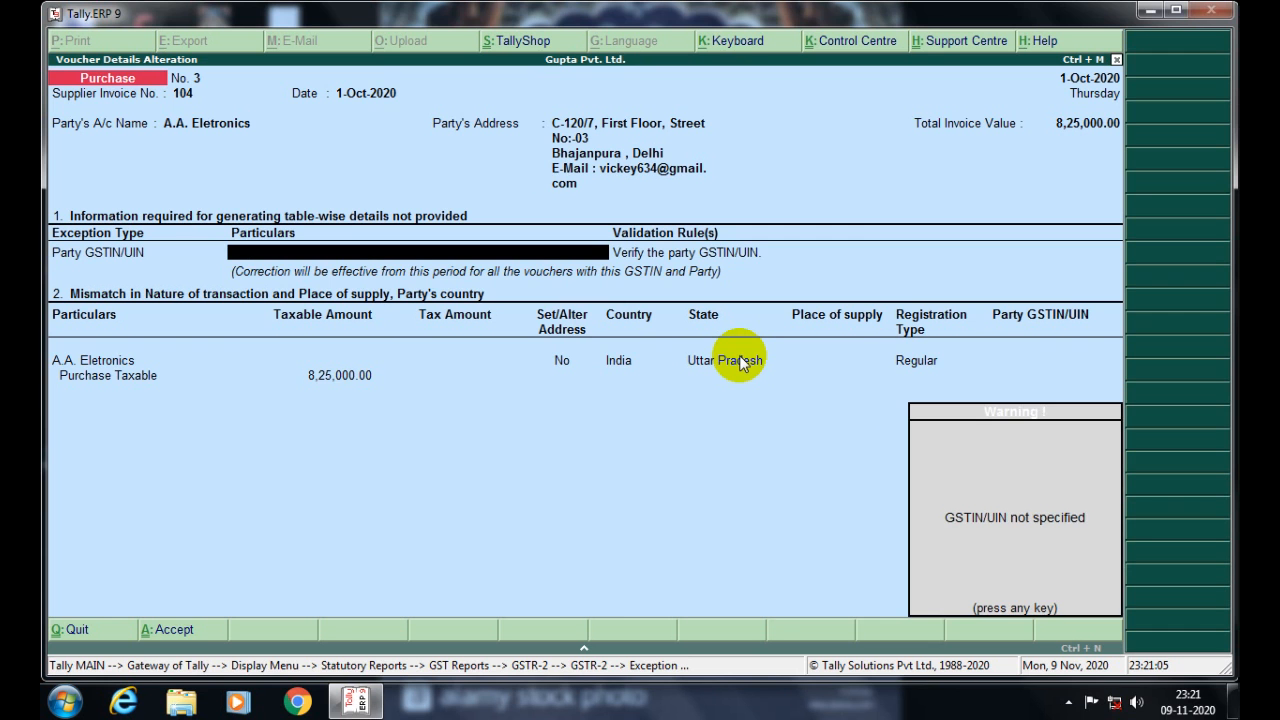
pyautogui.click(740, 364)
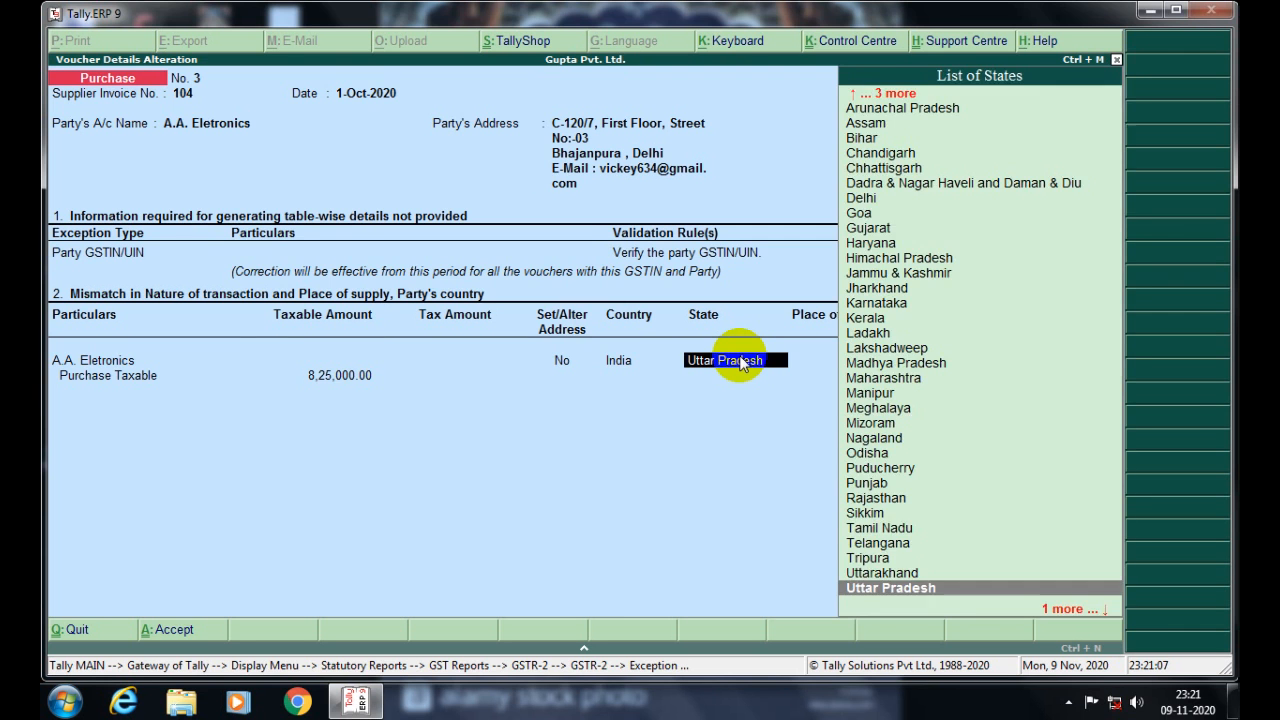
pyautogui.press('Return')
pyautogui.press('Return')
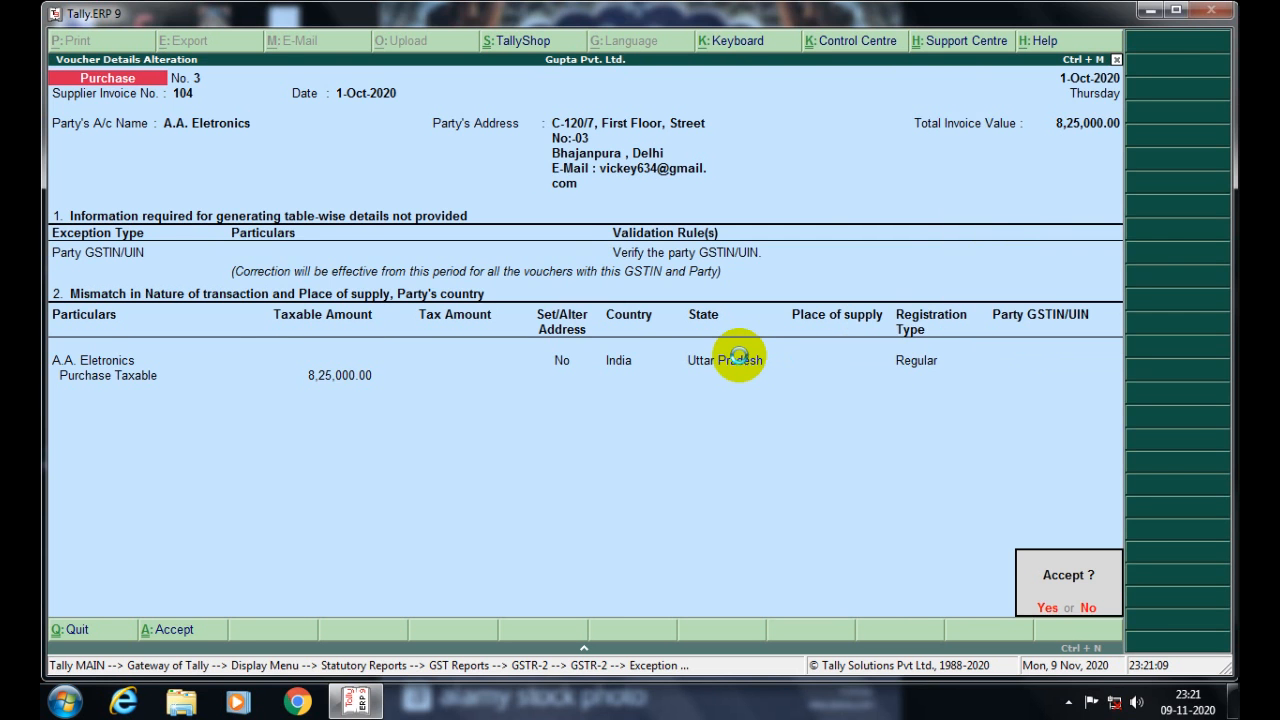
pyautogui.press('Return')
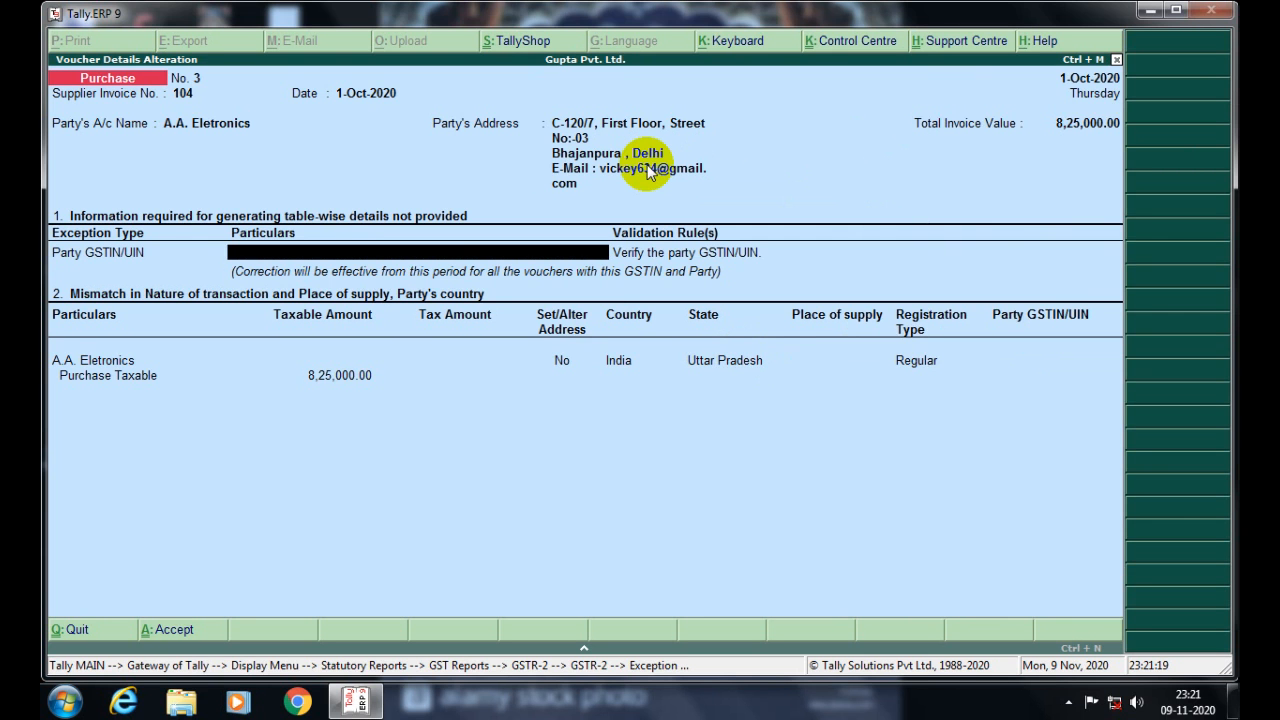
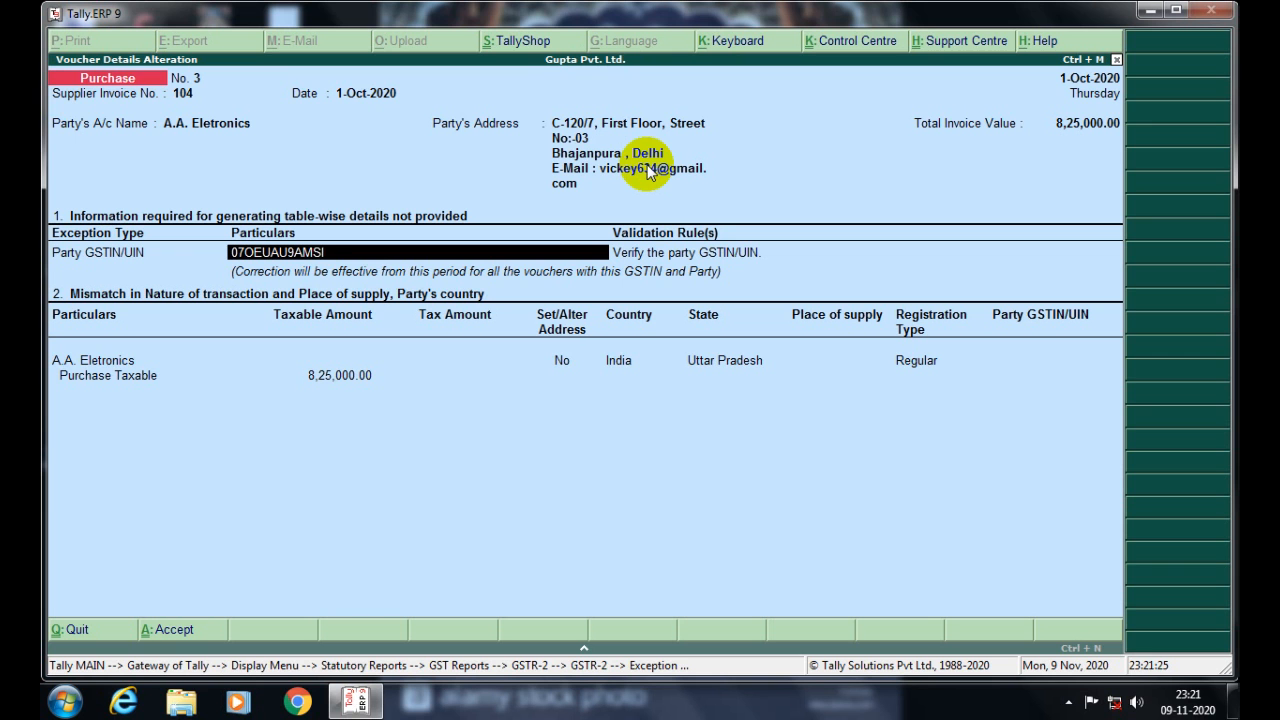
# - Enter the party's GSTIN/UIN and accept the voucher alteration
pyautogui.press('Return')
pyautogui.press('Return')
pyautogui.press('Return')
pyautogui.press('Return')
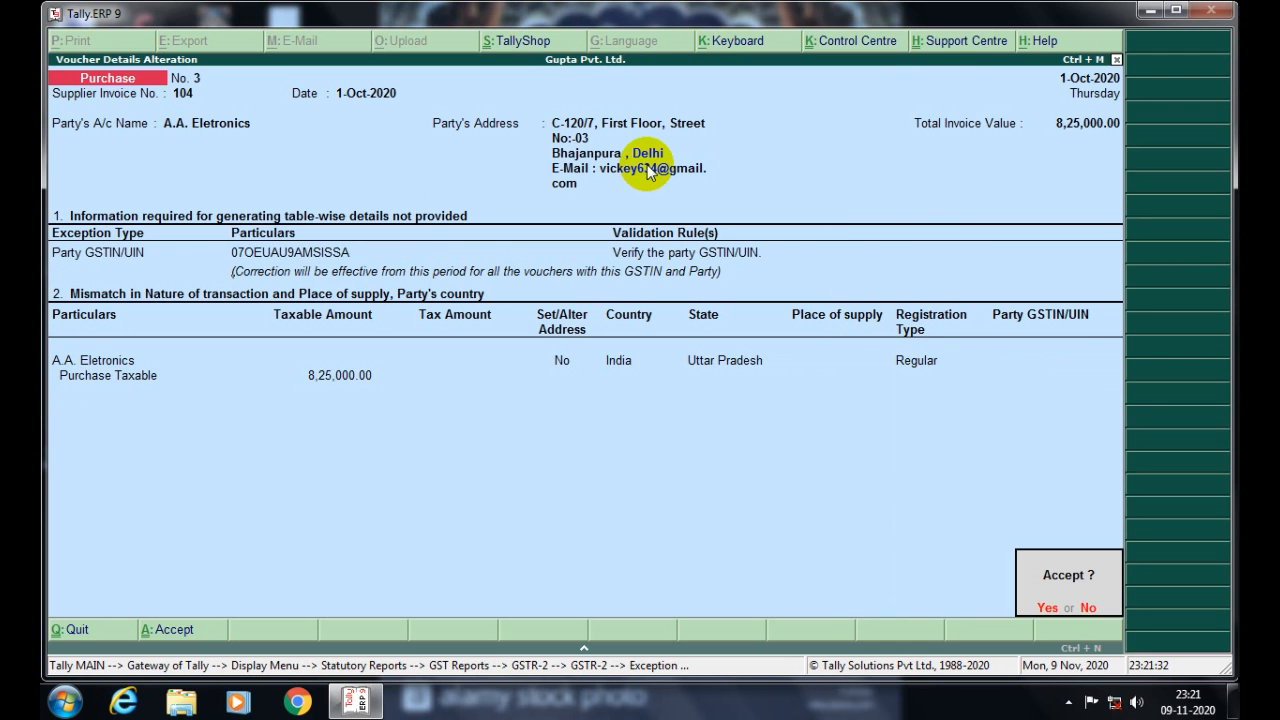
pyautogui.press('Return')
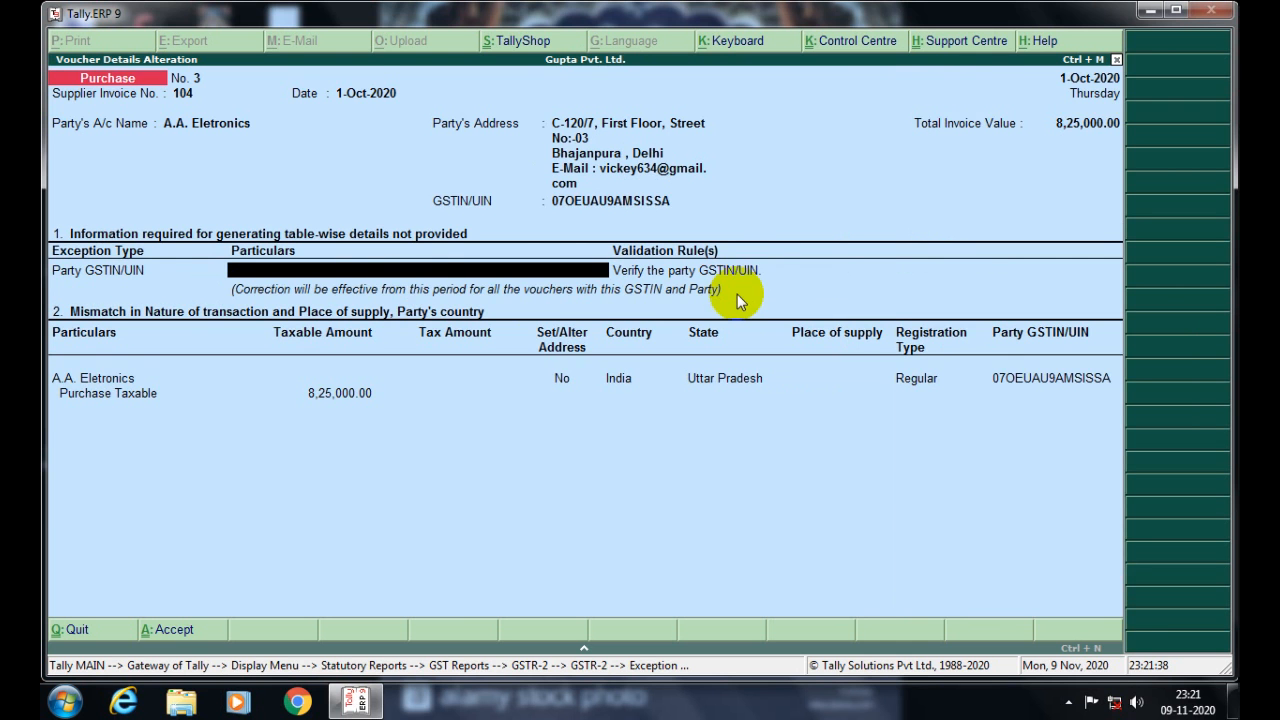
pyautogui.press('Escape')
# - Open purchase voucher No. 7, verify its GSTIN is already filled, and quit unchanged
pyautogui.press('Return')
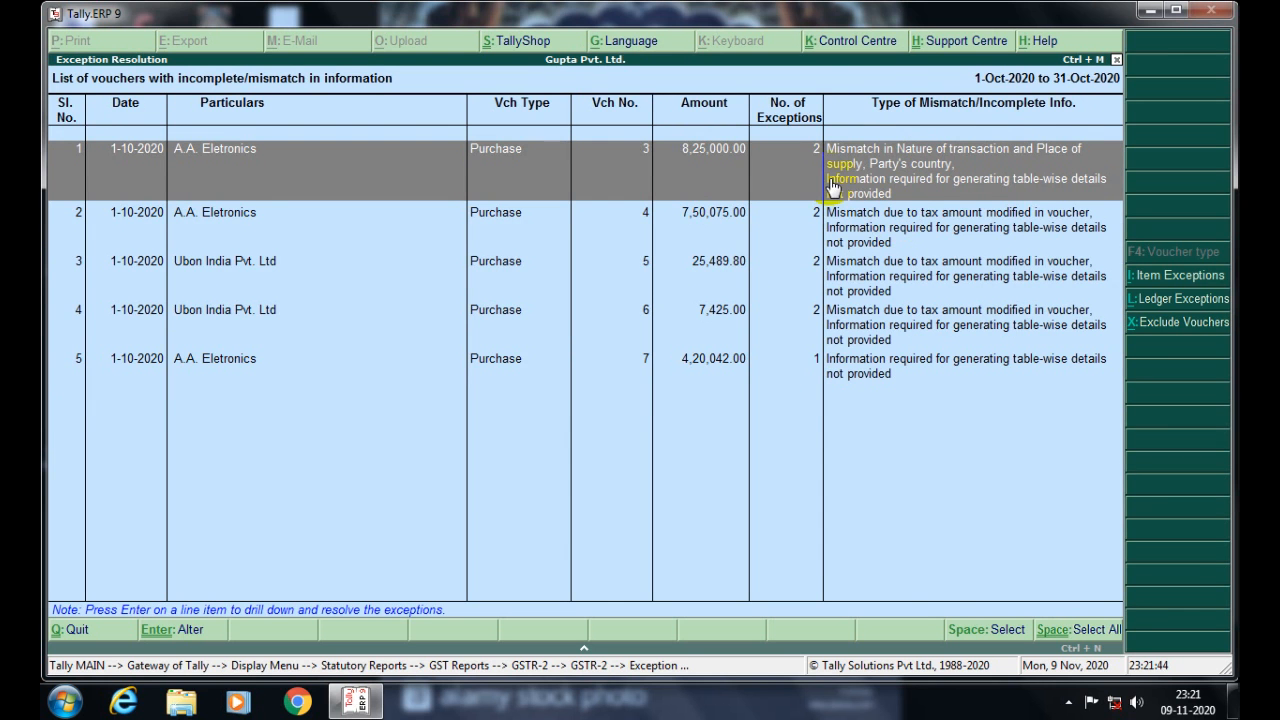
pyautogui.click(799, 366)
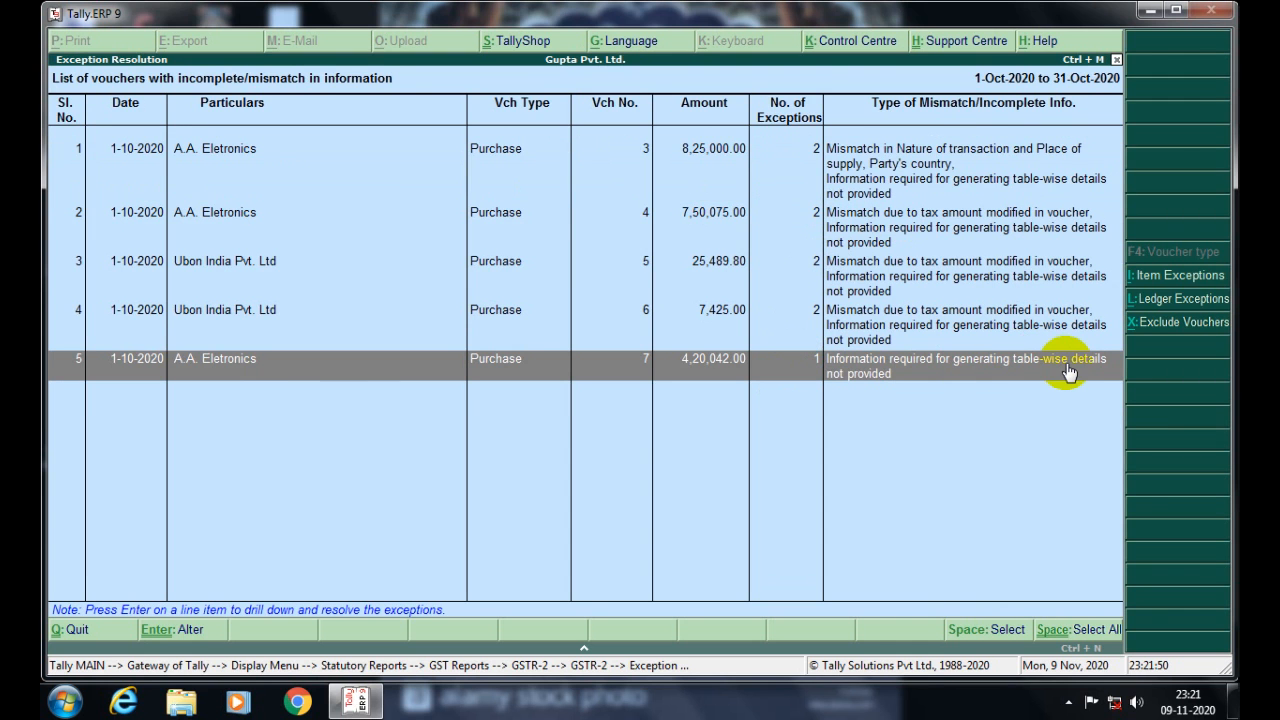
pyautogui.press('Return')
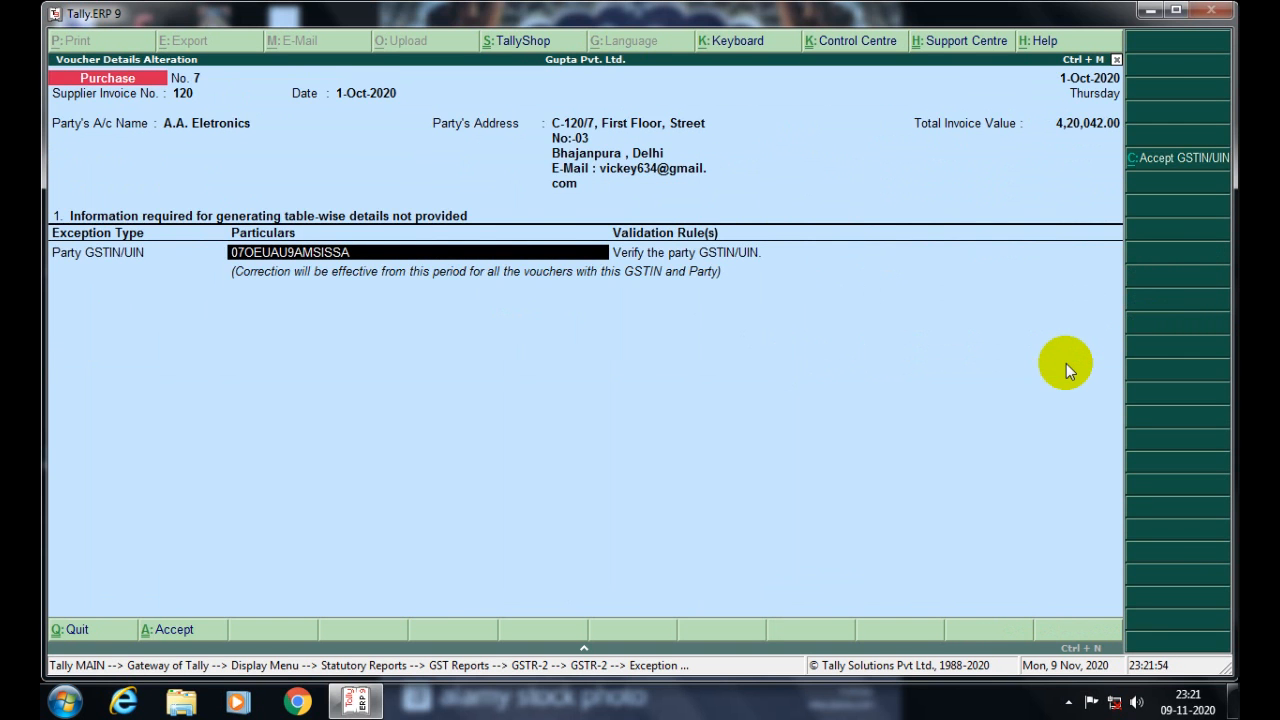
pyautogui.press('Escape')
pyautogui.press('Escape')
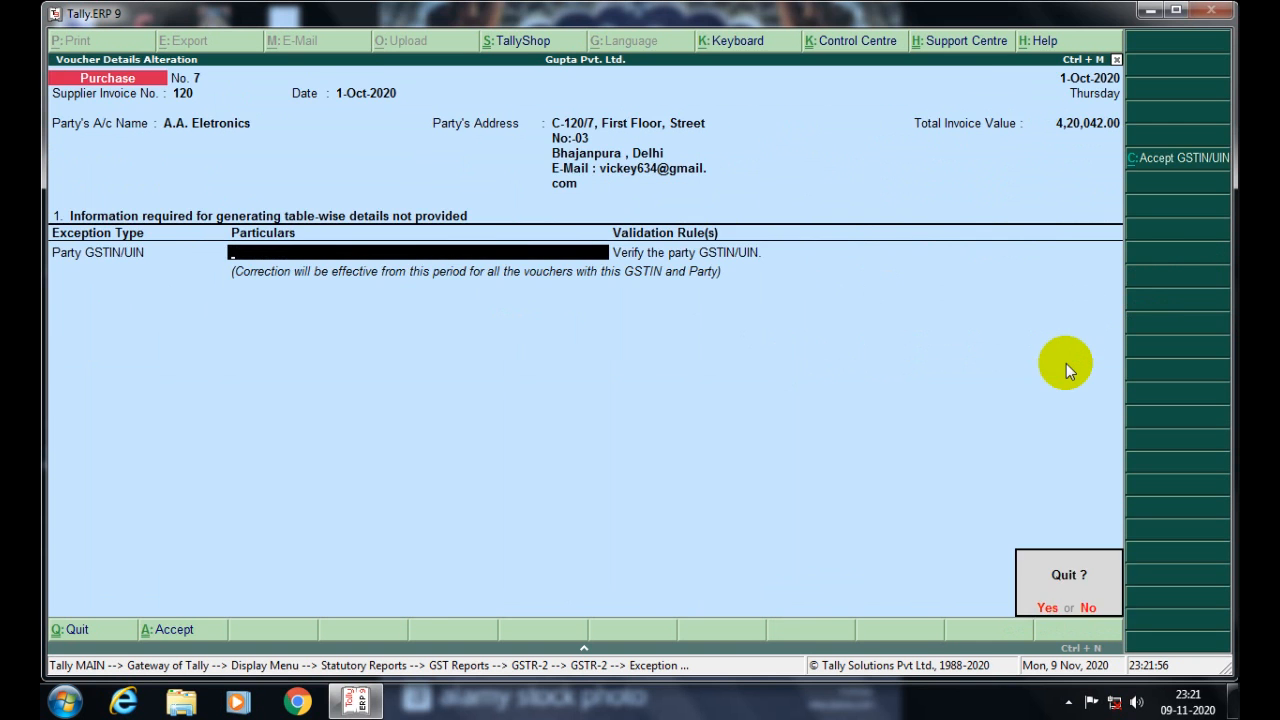
pyautogui.press('Return')
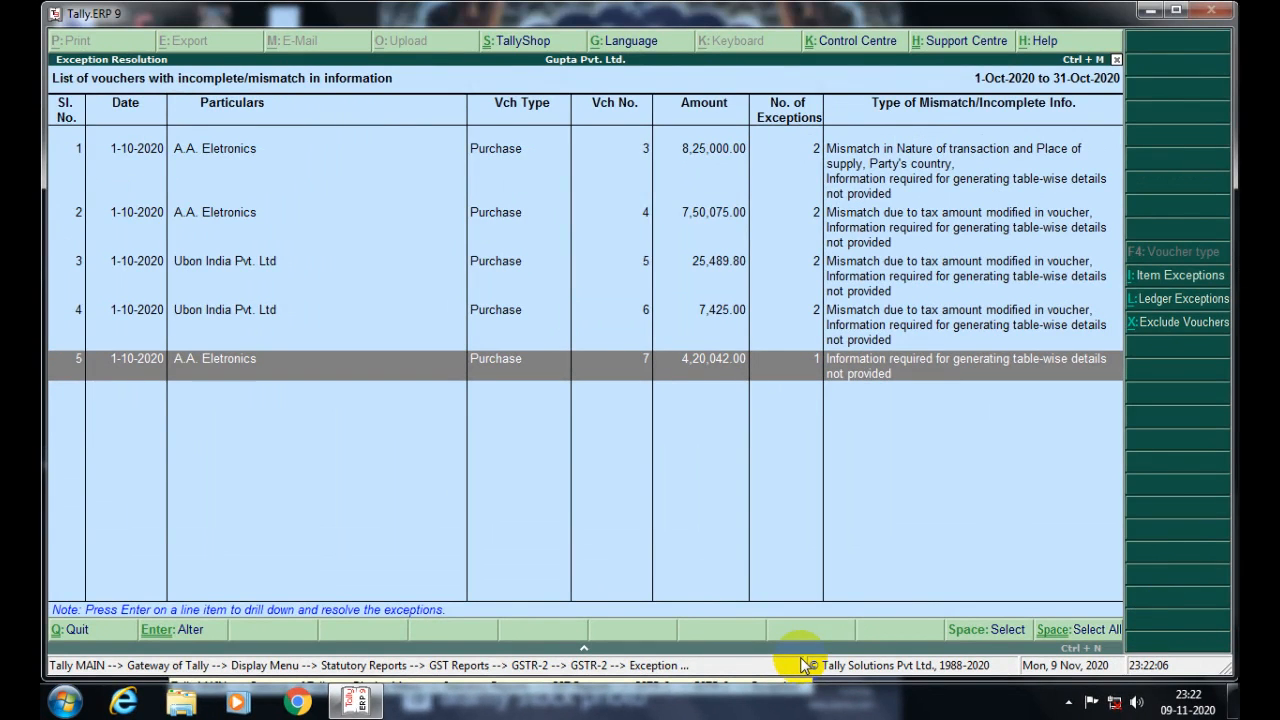
# - Review the vouchers listed under 'Mismatch due to tax amount'
pyautogui.press('Escape')
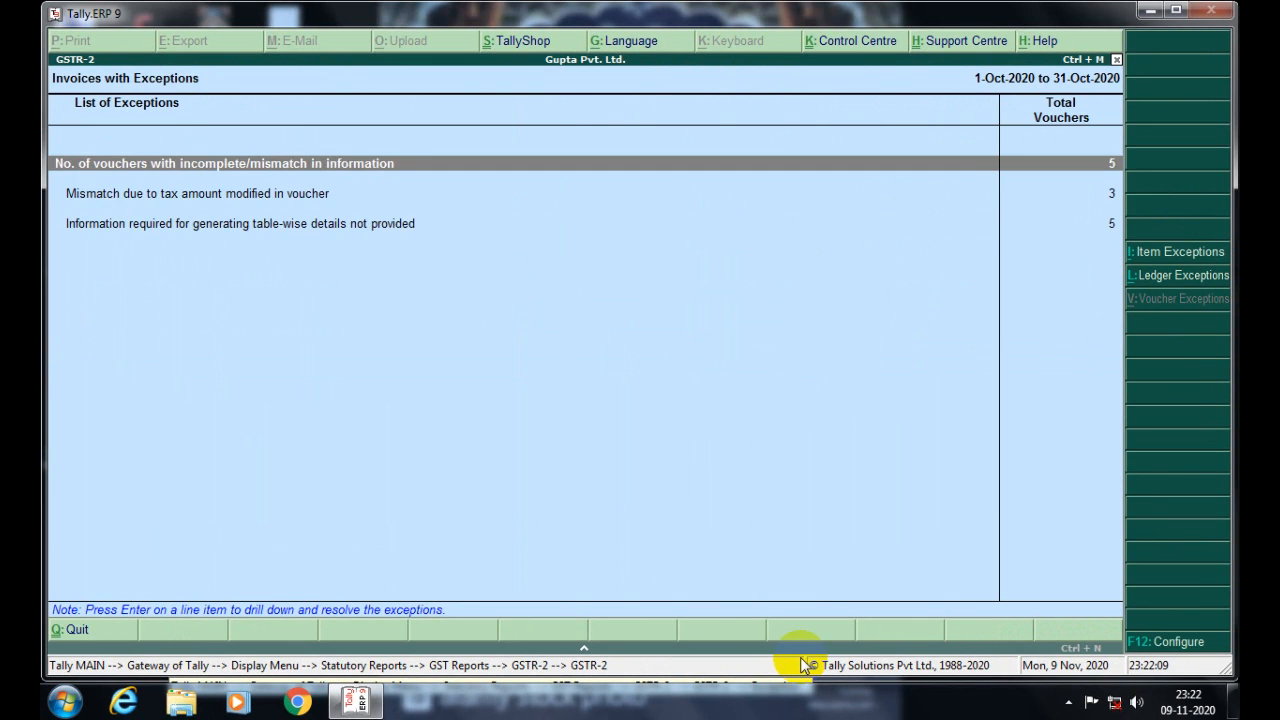
pyautogui.press('Down')
pyautogui.press('Down')
pyautogui.press('Up')
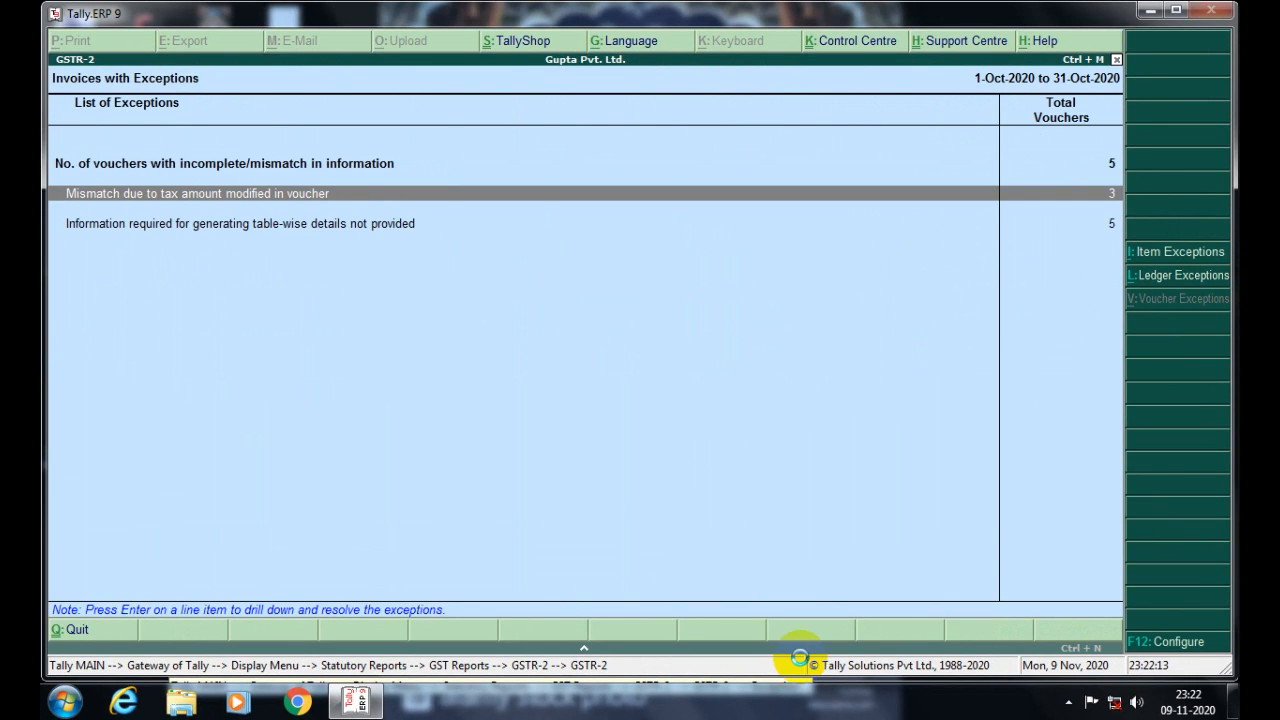
pyautogui.press('Return')
pyautogui.press('Down')
pyautogui.press('Down')
pyautogui.press('Down')
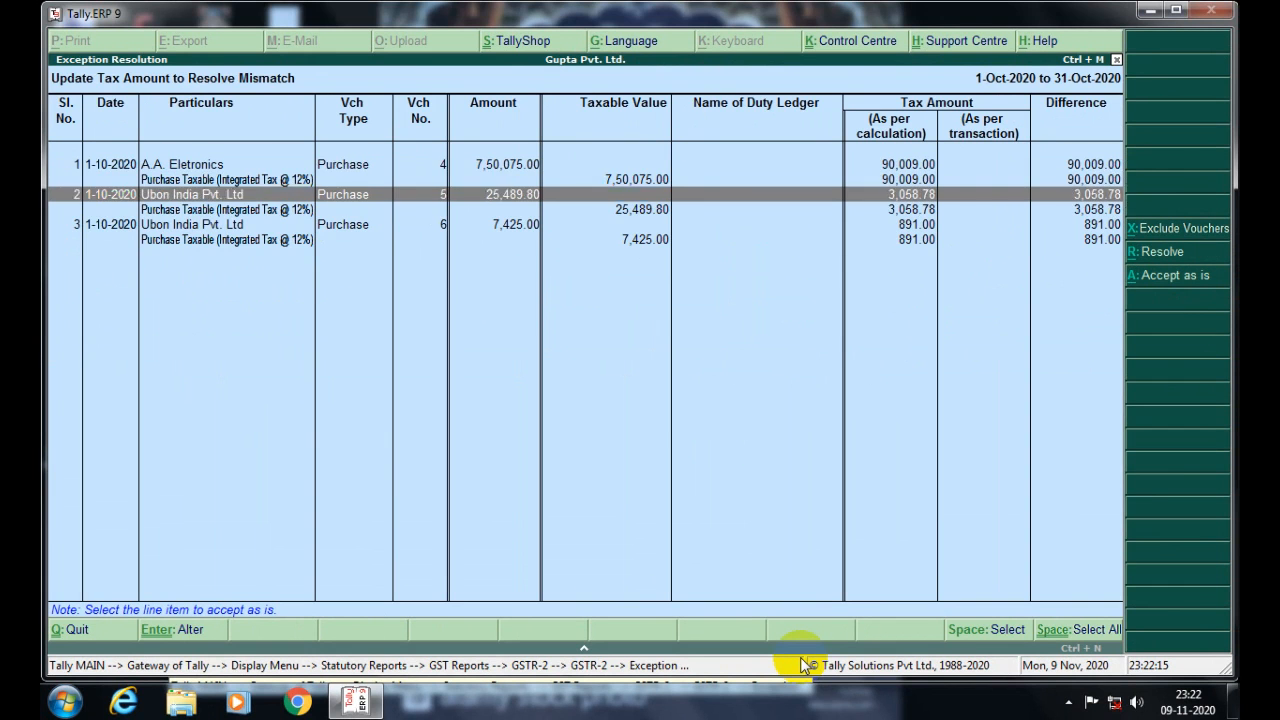
pyautogui.press('Up')
pyautogui.press('Up')
pyautogui.press('Up')
pyautogui.press('Down')
pyautogui.press('Down')
pyautogui.press('Down')
pyautogui.press('Down')
pyautogui.press('Down')
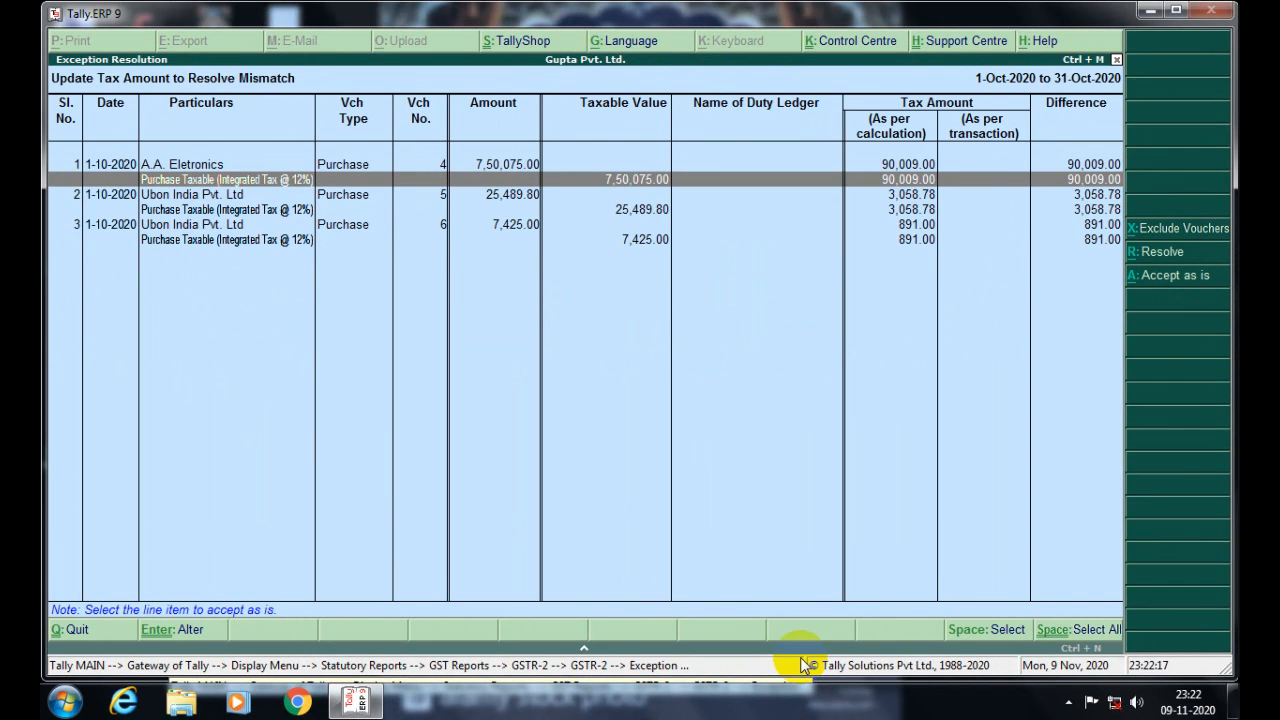
pyautogui.press('Up')
pyautogui.press('Up')
pyautogui.press('Up')
pyautogui.press('Up')
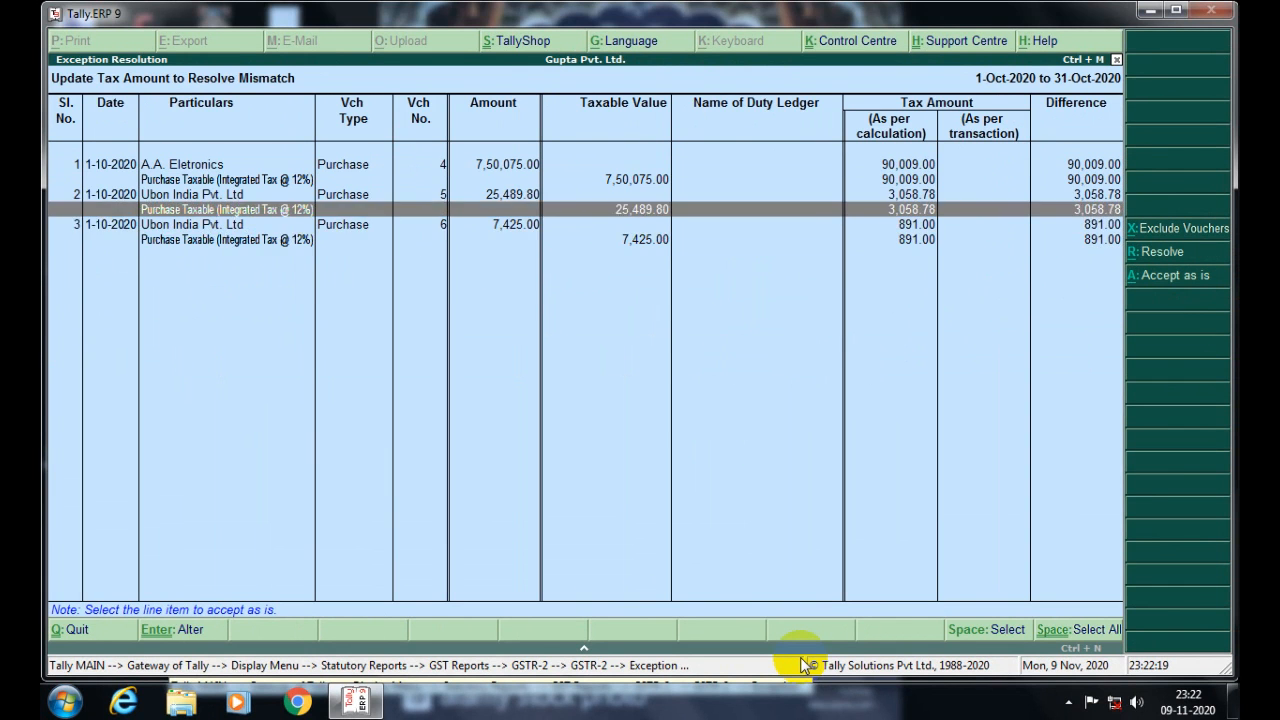
pyautogui.press('Up')
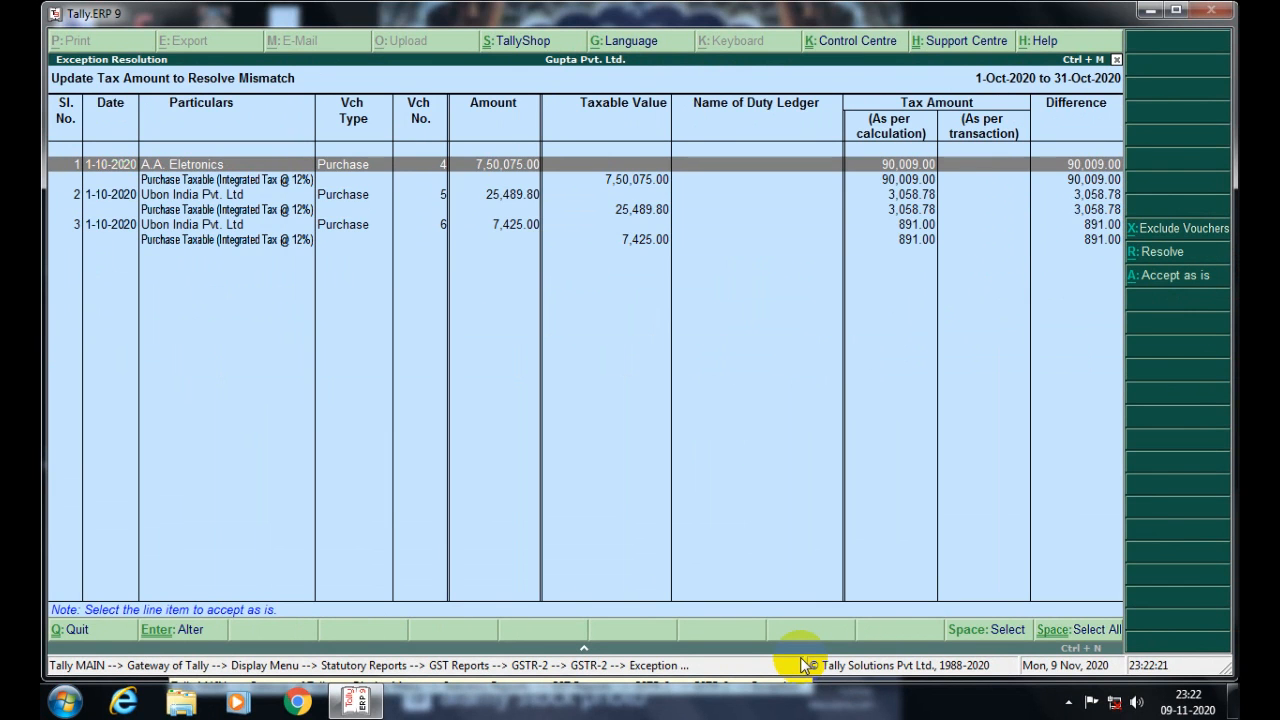
# - Close GSTR-2 and return to the GST Reports menu
pyautogui.press('Down')
pyautogui.press('Down')
pyautogui.press('Down')
pyautogui.press('Down')
pyautogui.press('Down')
pyautogui.press('Escape')
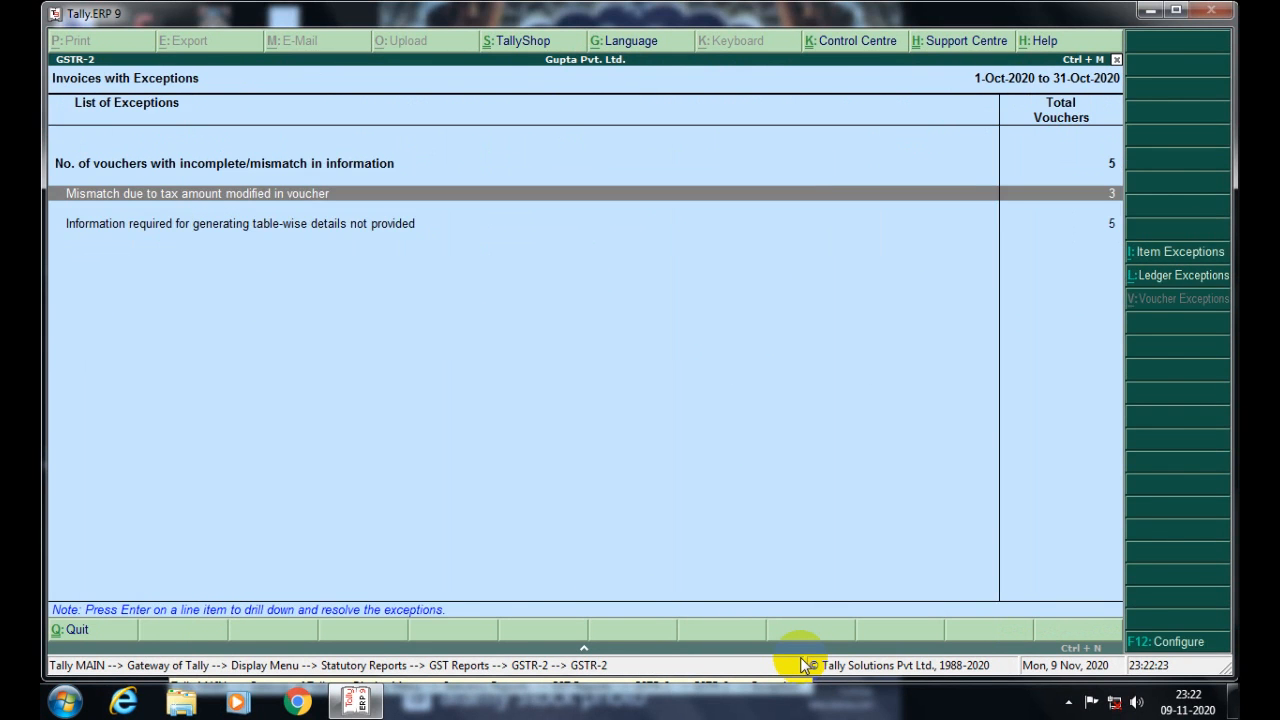
pyautogui.press('Escape')
pyautogui.press('Down')
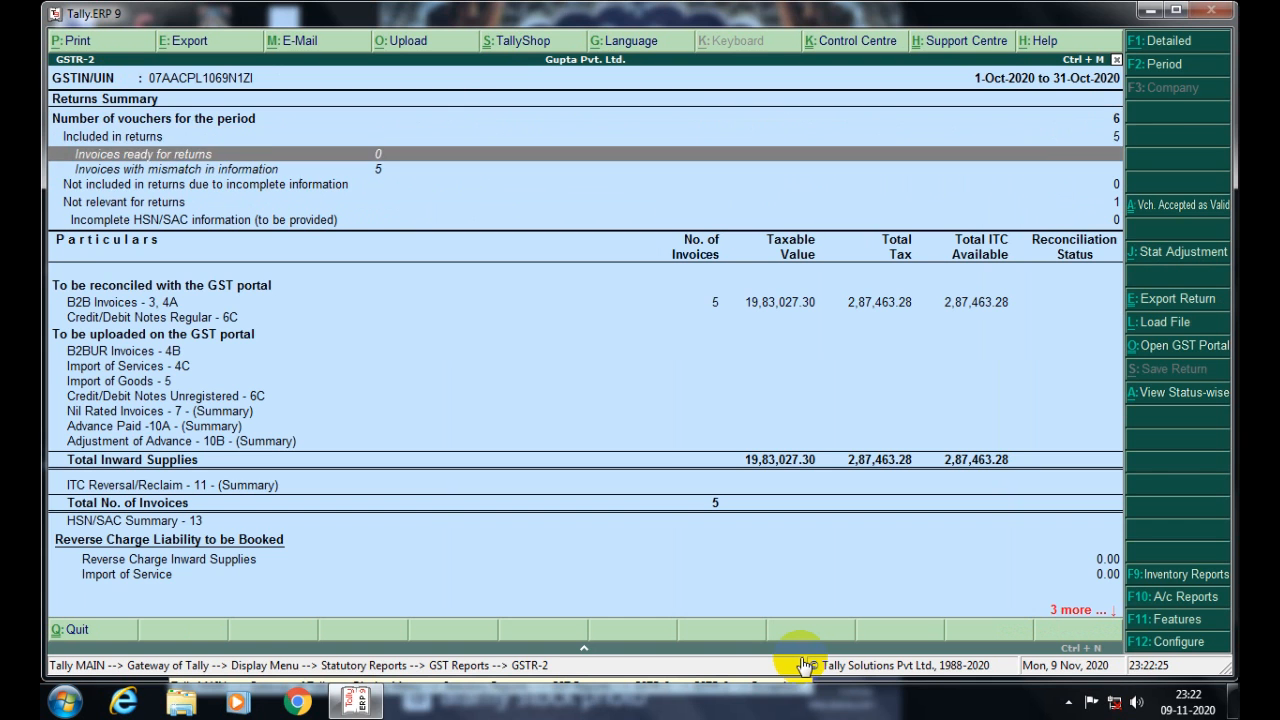
pyautogui.press('Down')
pyautogui.press('Down')
pyautogui.press('Down')
pyautogui.press('Escape')
pyautogui.press('Down')
pyautogui.press('Down')
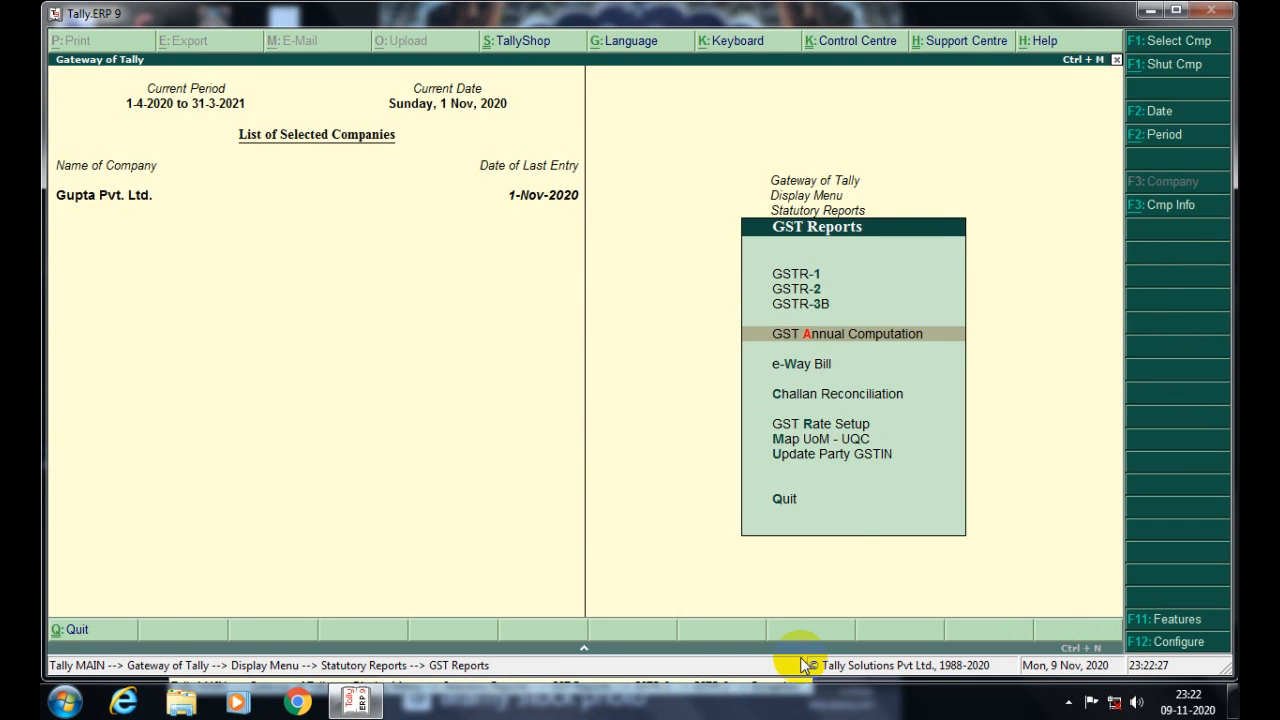
pyautogui.press('Down')
pyautogui.press('Up')
pyautogui.press('Up')
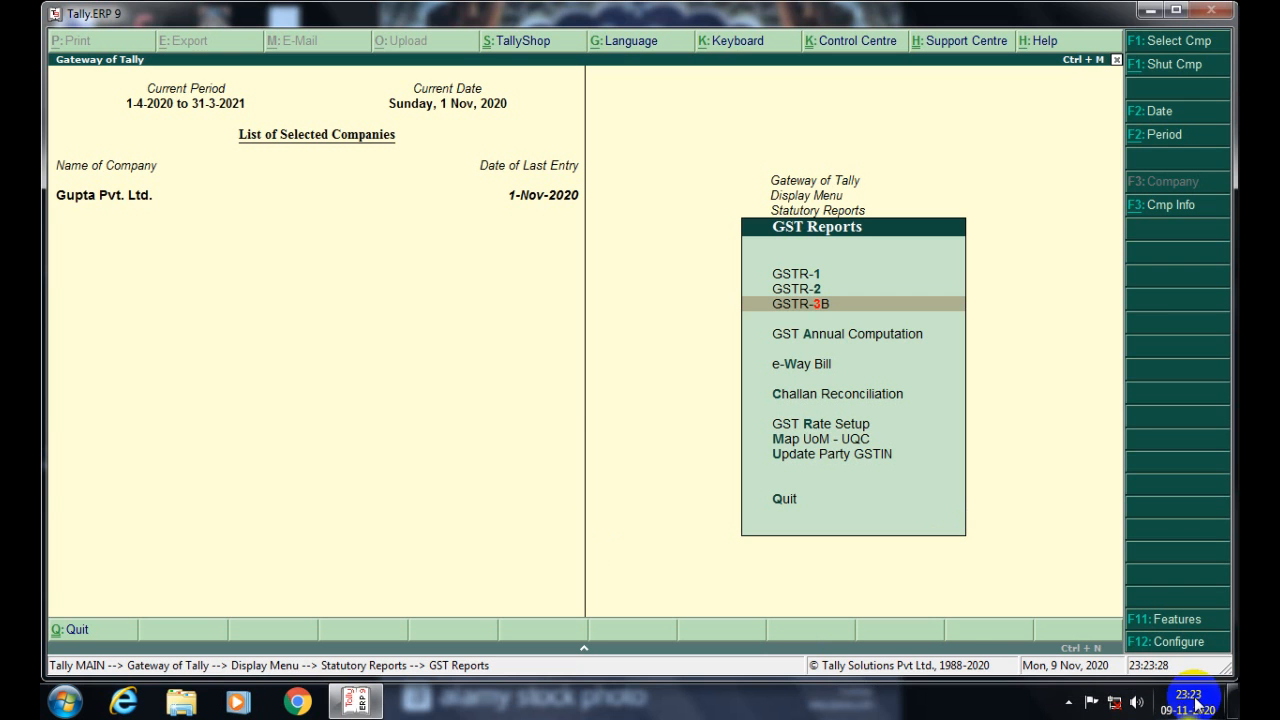
pyautogui.moveTo(1199, 706)
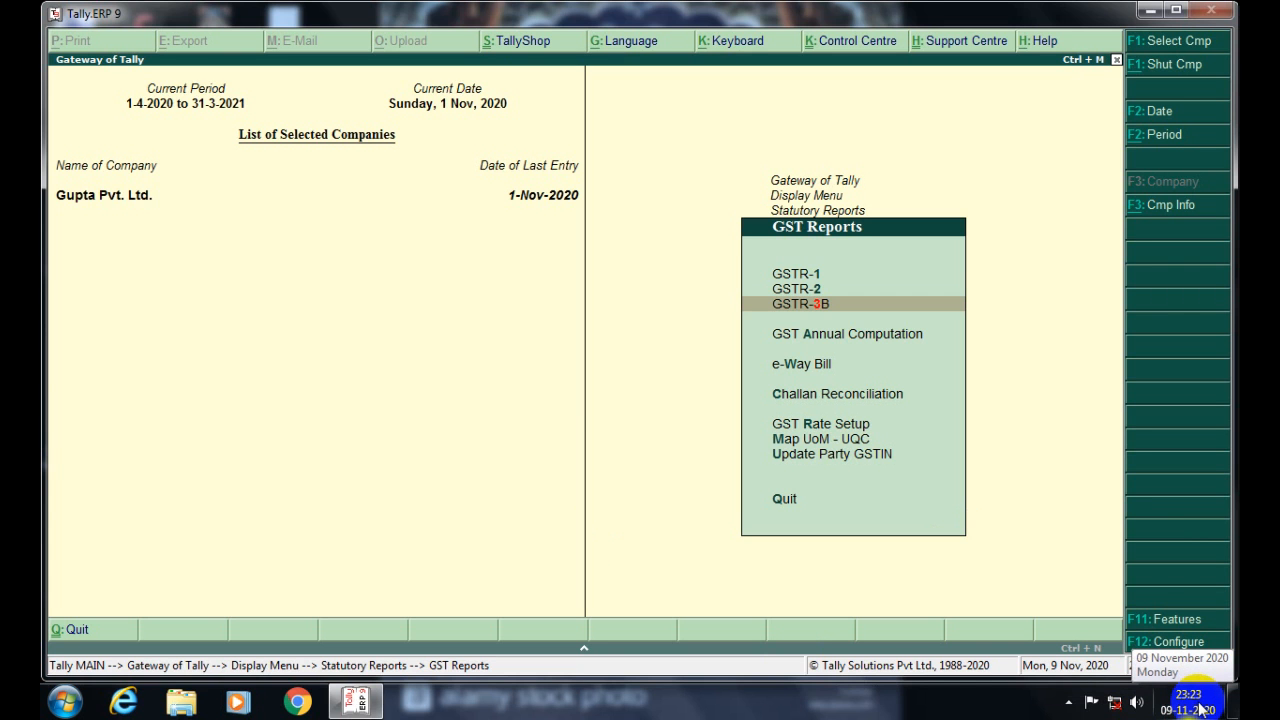